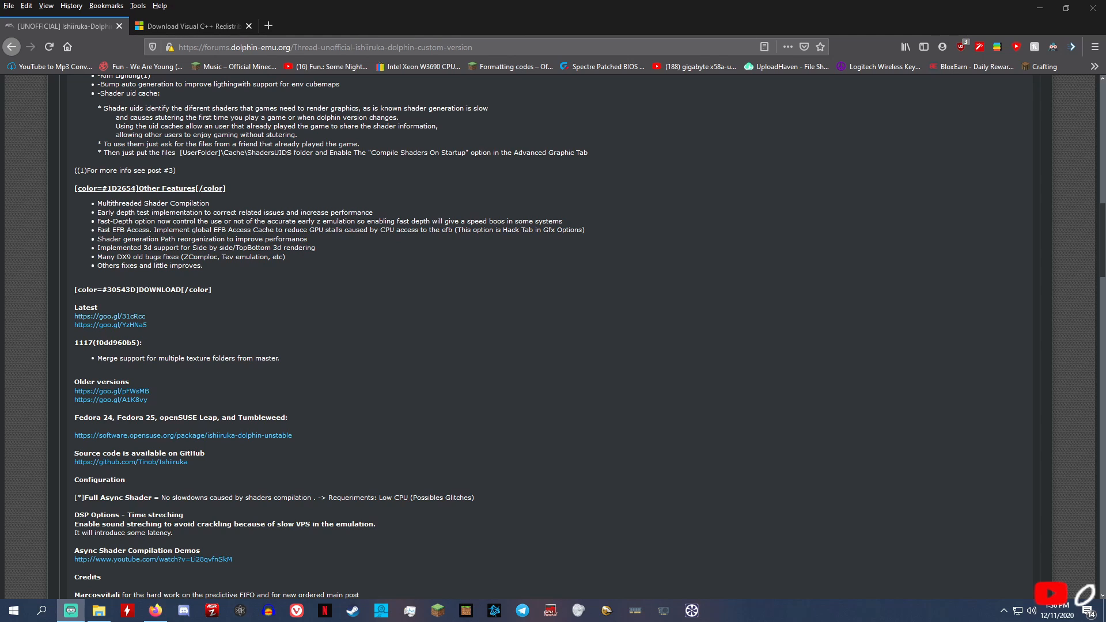
# Review the feature lists and download section of the Ishiiruka-Dolphin forum thread
pyautogui.scroll(-8, 659, 271)
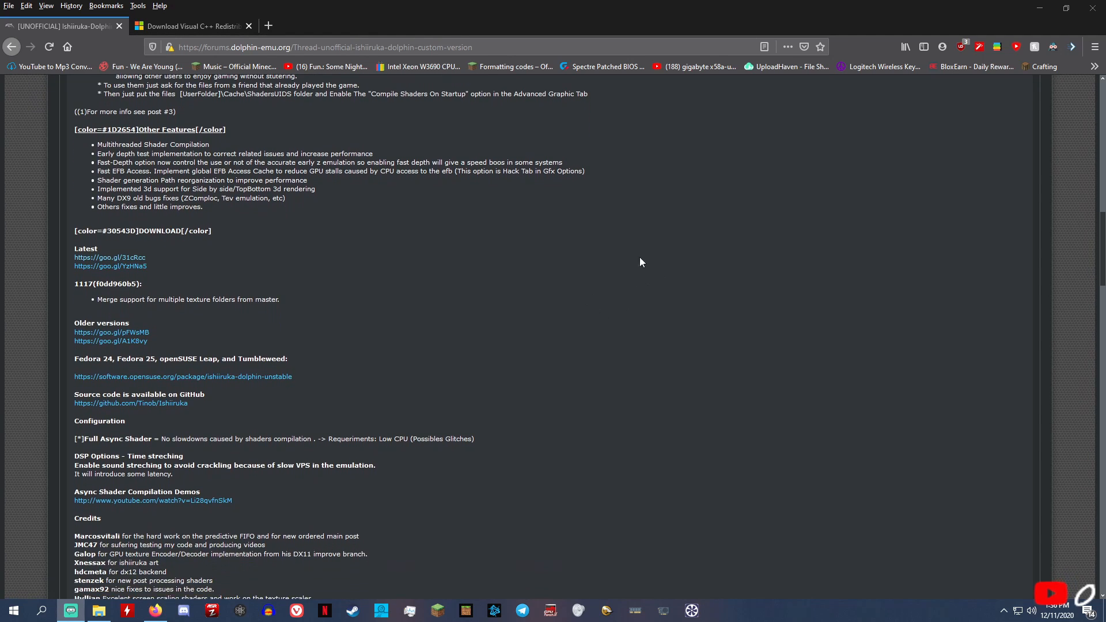
pyautogui.scroll(10, 653, 212)
pyautogui.scroll(4, 457, 216)
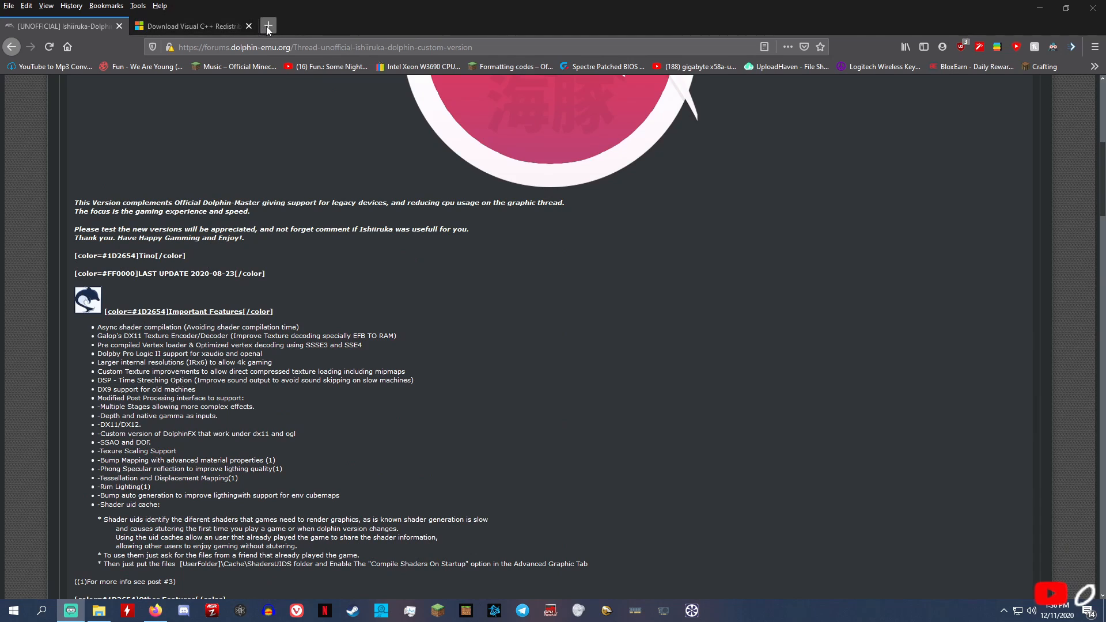
pyautogui.click(268, 25)
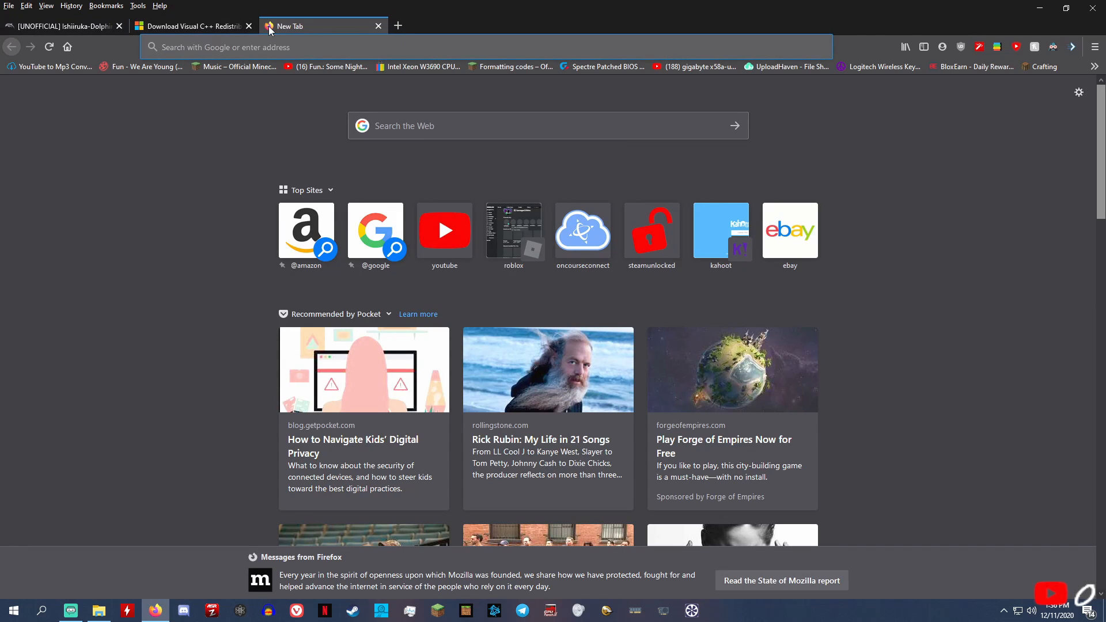
pyautogui.click(64, 26)
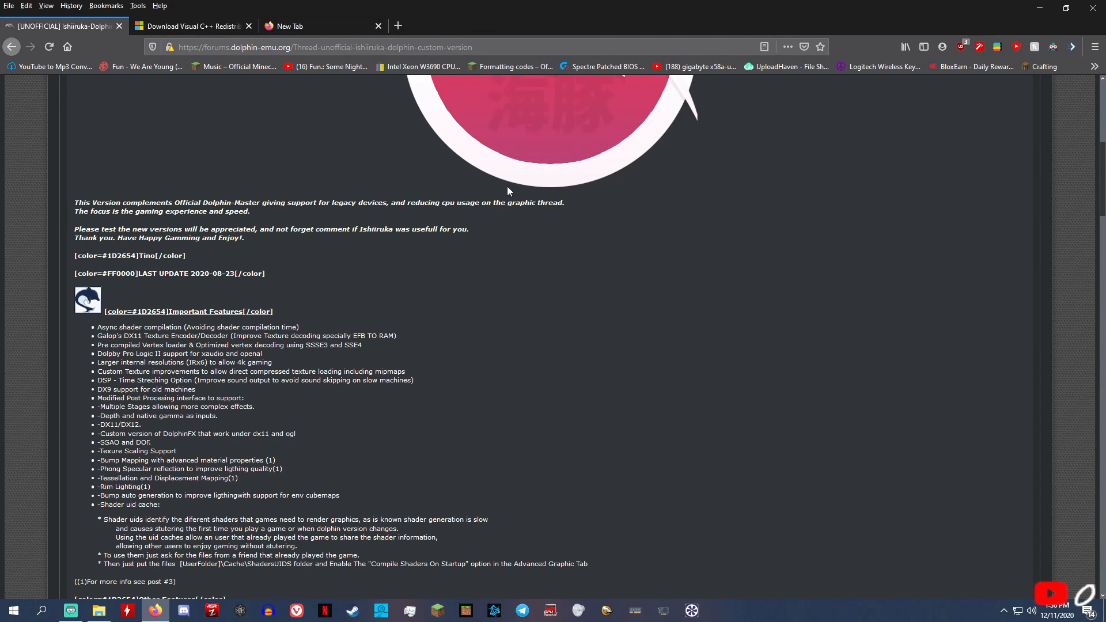
pyautogui.scroll(-10, 461, 288)
pyautogui.click(273, 25)
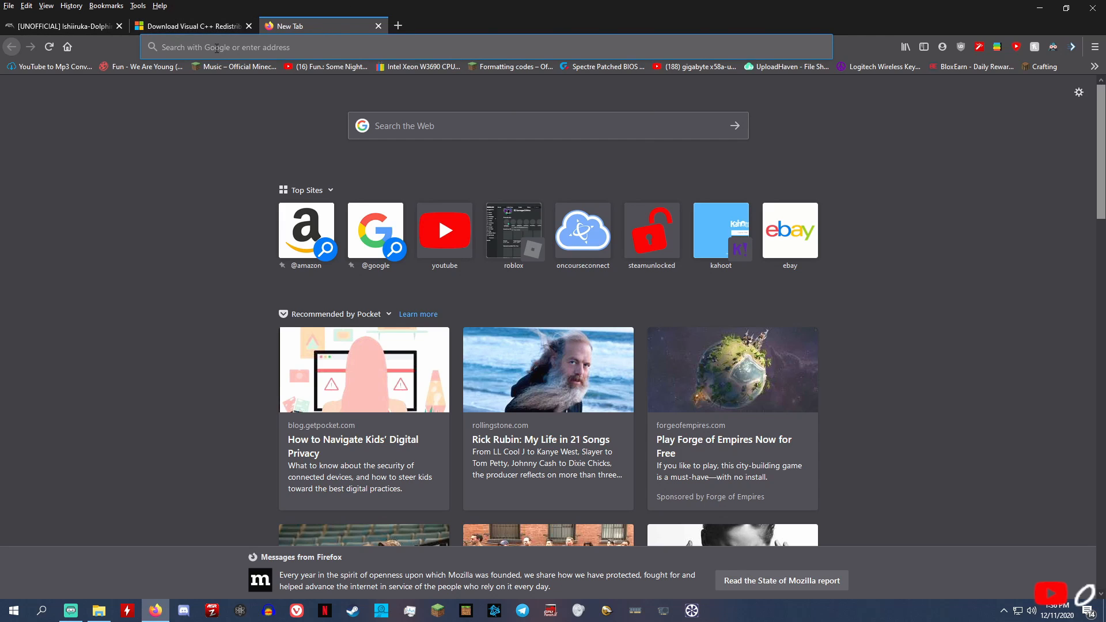
pyautogui.click(379, 26)
pyautogui.click(72, 24)
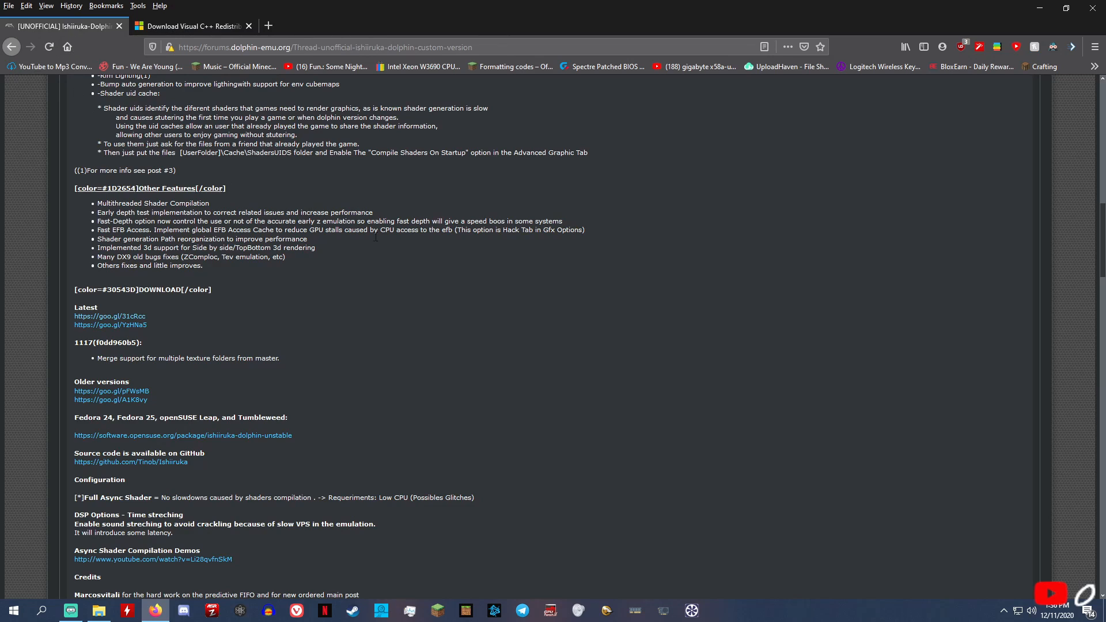
pyautogui.scroll(15, 375, 236)
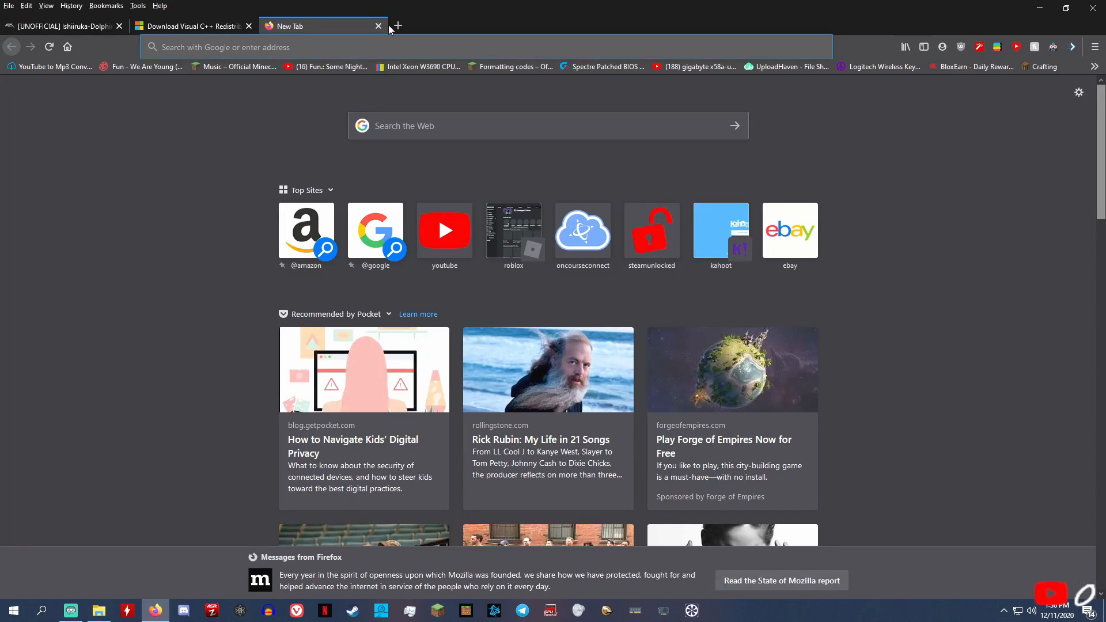
pyautogui.click(379, 26)
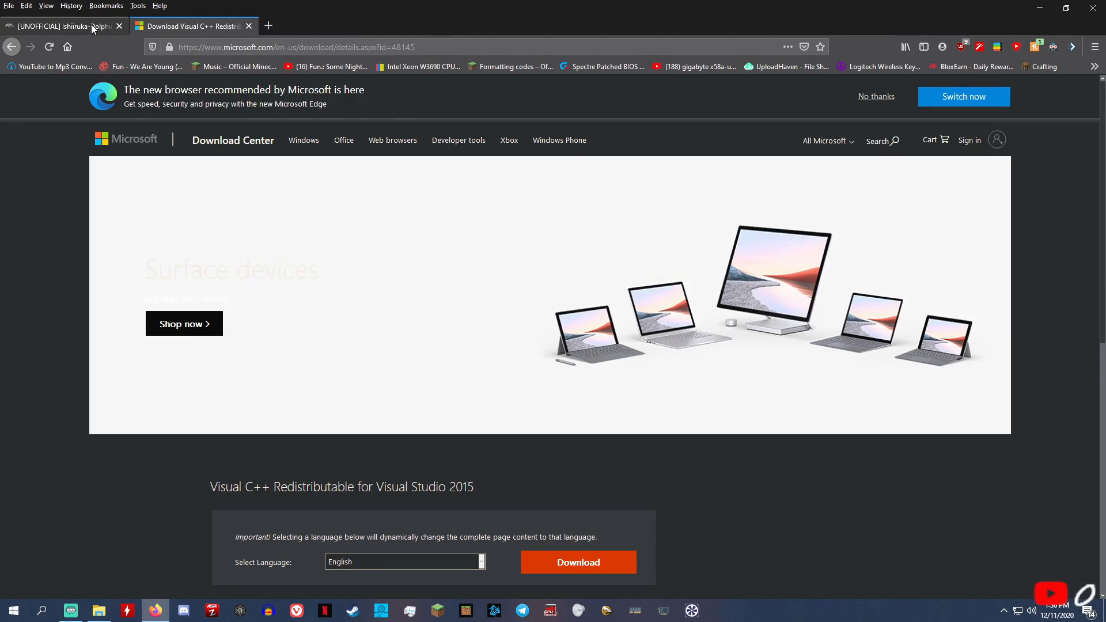
pyautogui.click(74, 23)
# Examine the forum thread's web address, introduction, important features, download links and credits
pyautogui.scroll(15, 466, 260)
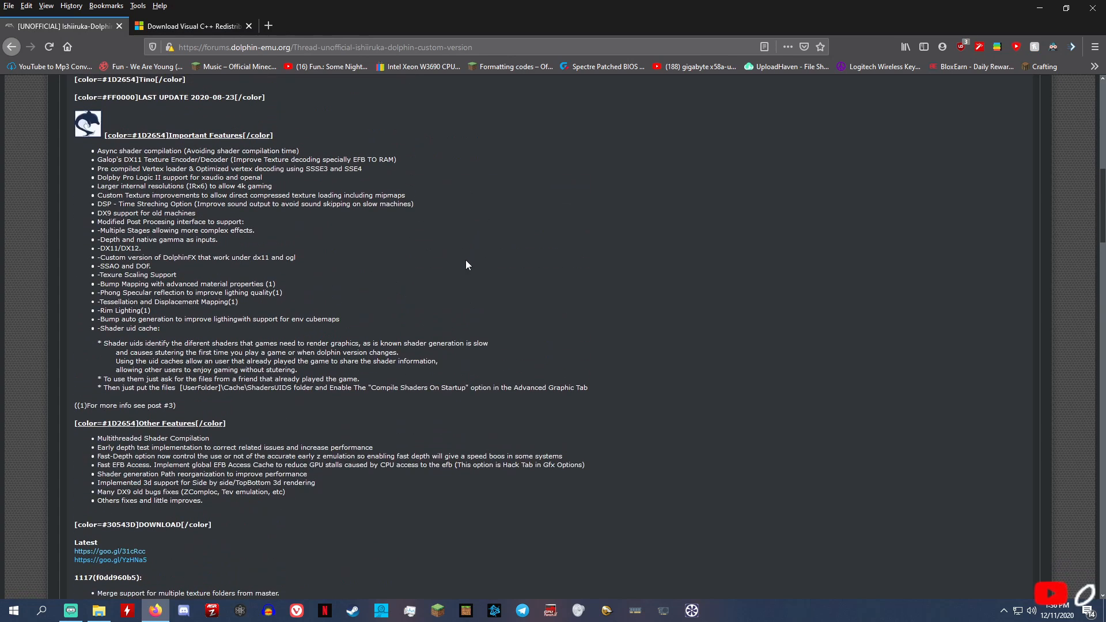
pyautogui.scroll(3, 354, 149)
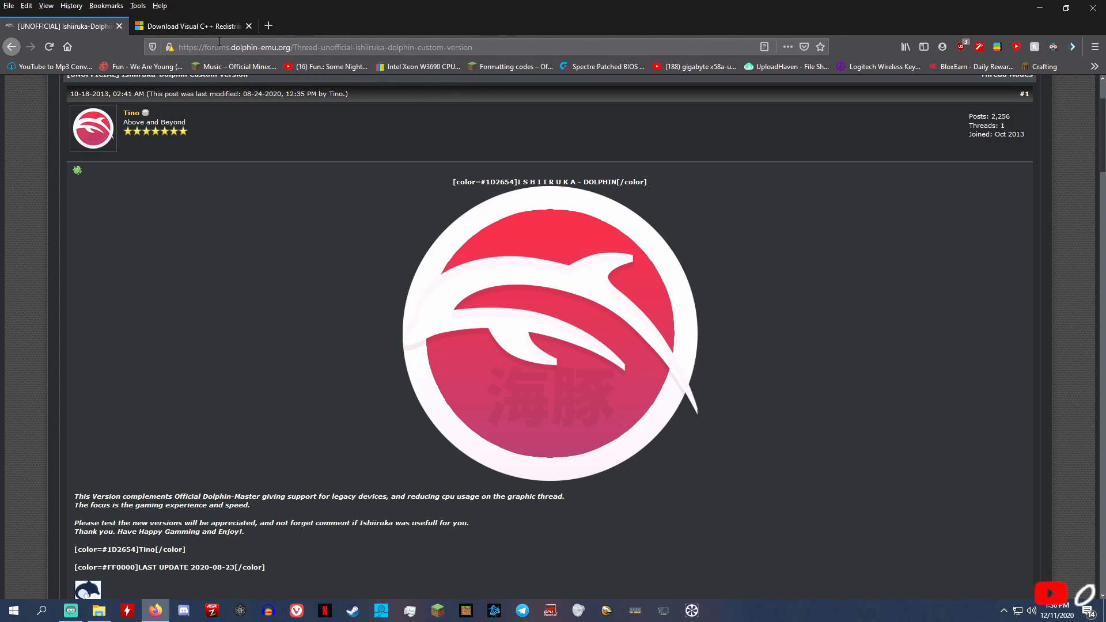
pyautogui.click(187, 46)
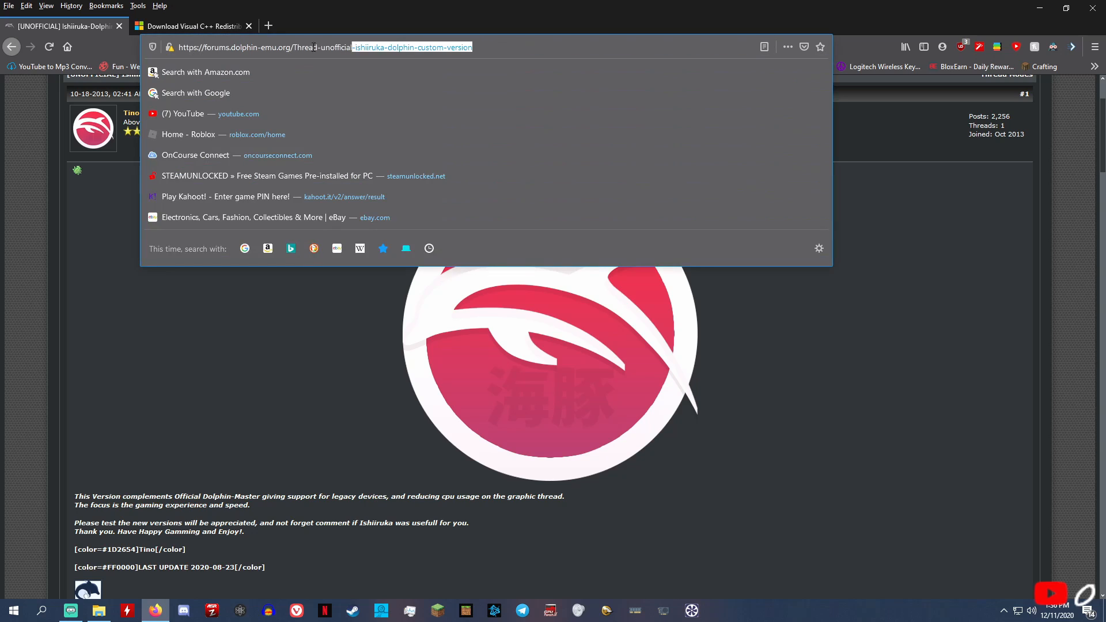
pyautogui.click(71, 249)
pyautogui.scroll(-7, 520, 161)
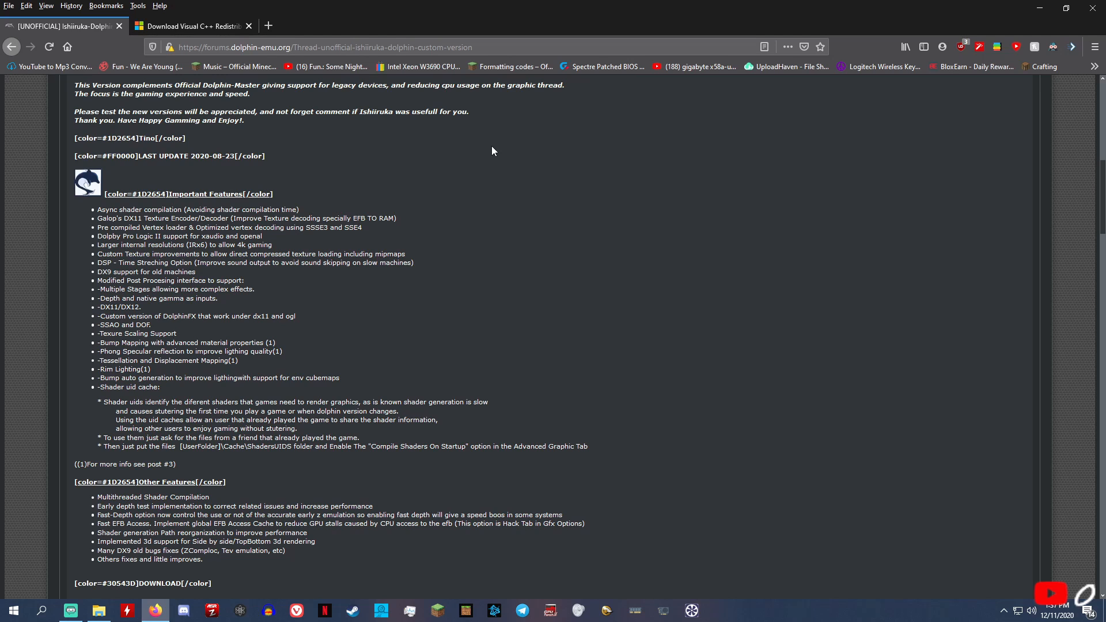
pyautogui.scroll(-6, 467, 143)
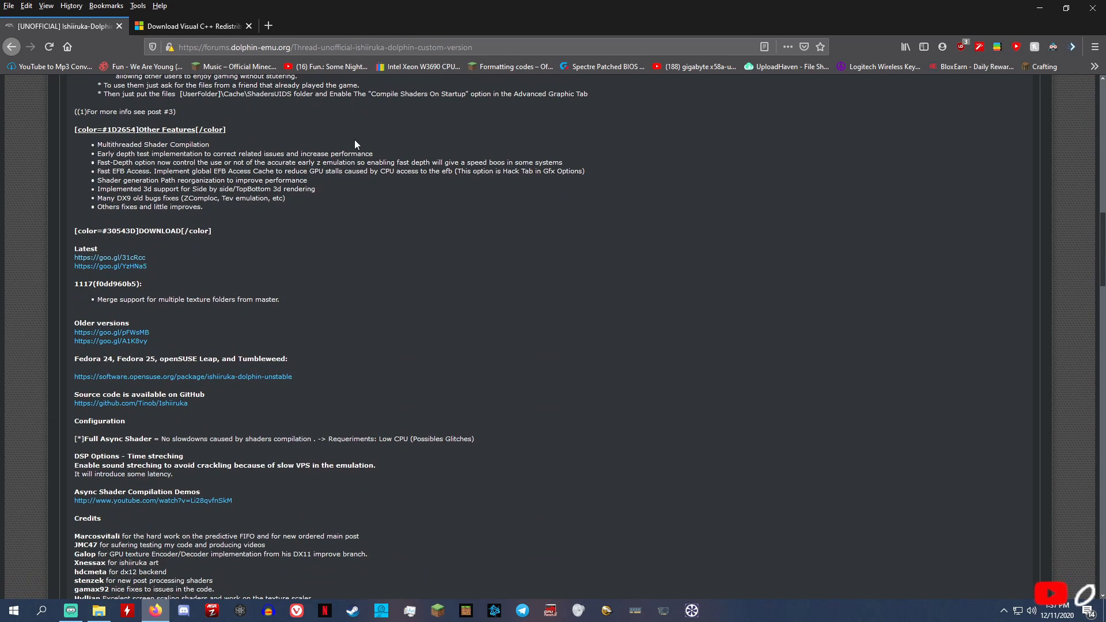
pyautogui.scroll(4, 354, 139)
pyautogui.scroll(10, 354, 141)
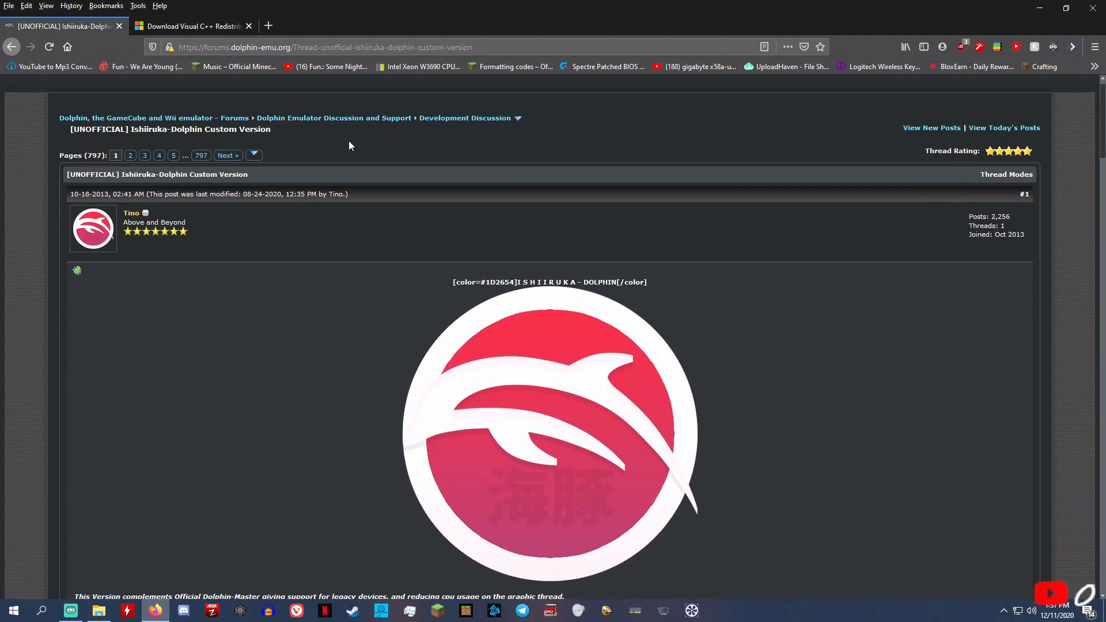
pyautogui.scroll(-7, 346, 147)
pyautogui.scroll(-8, 349, 186)
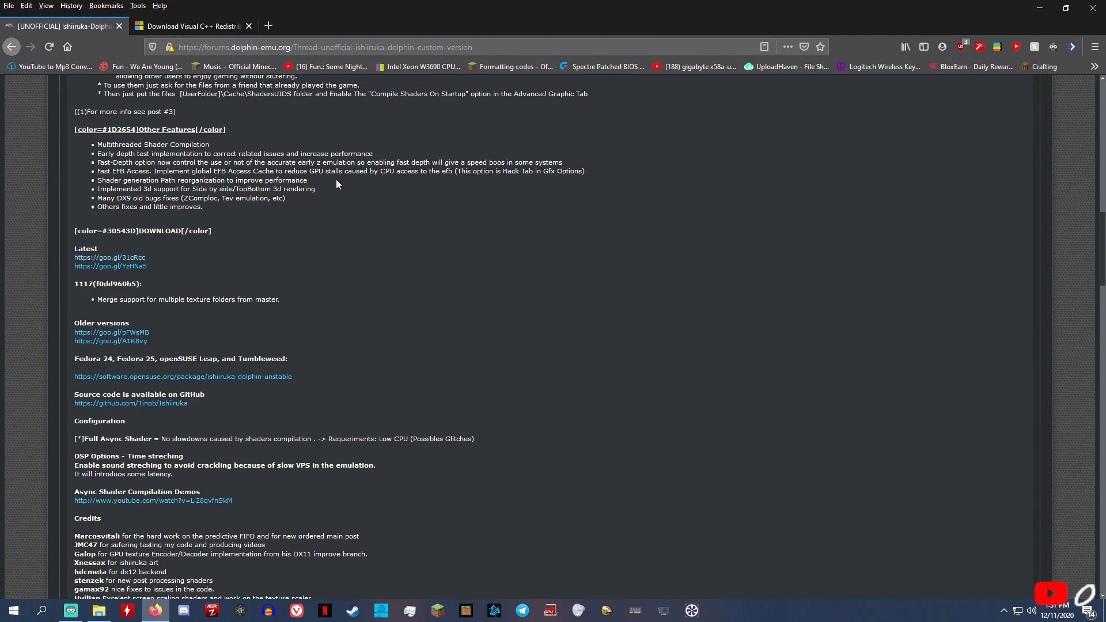
pyautogui.scroll(-2, 337, 180)
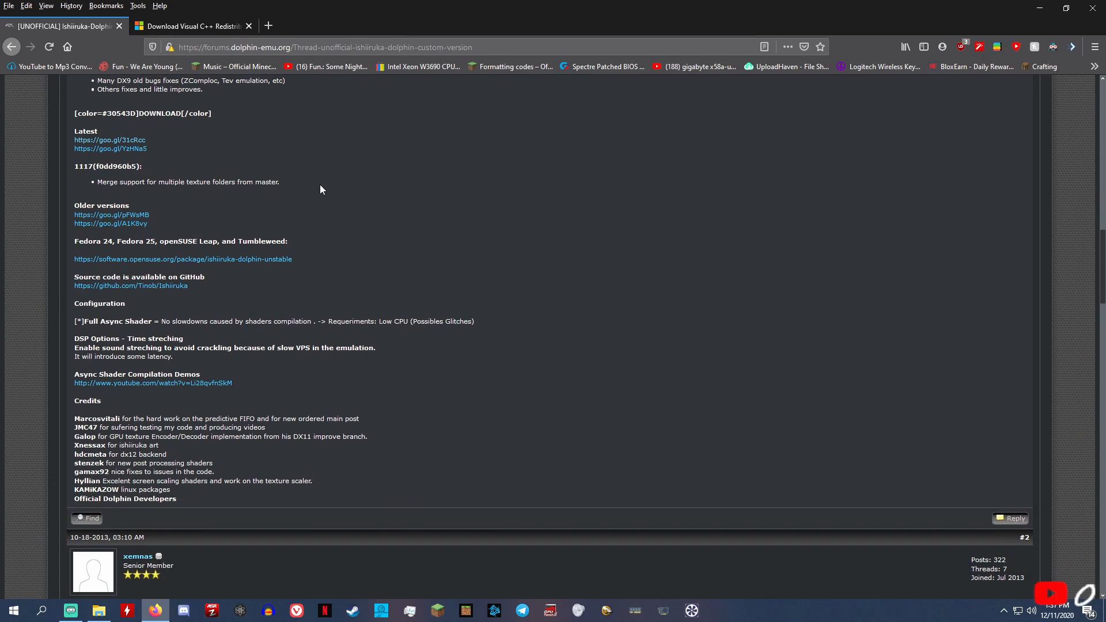
pyautogui.scroll(12, 350, 133)
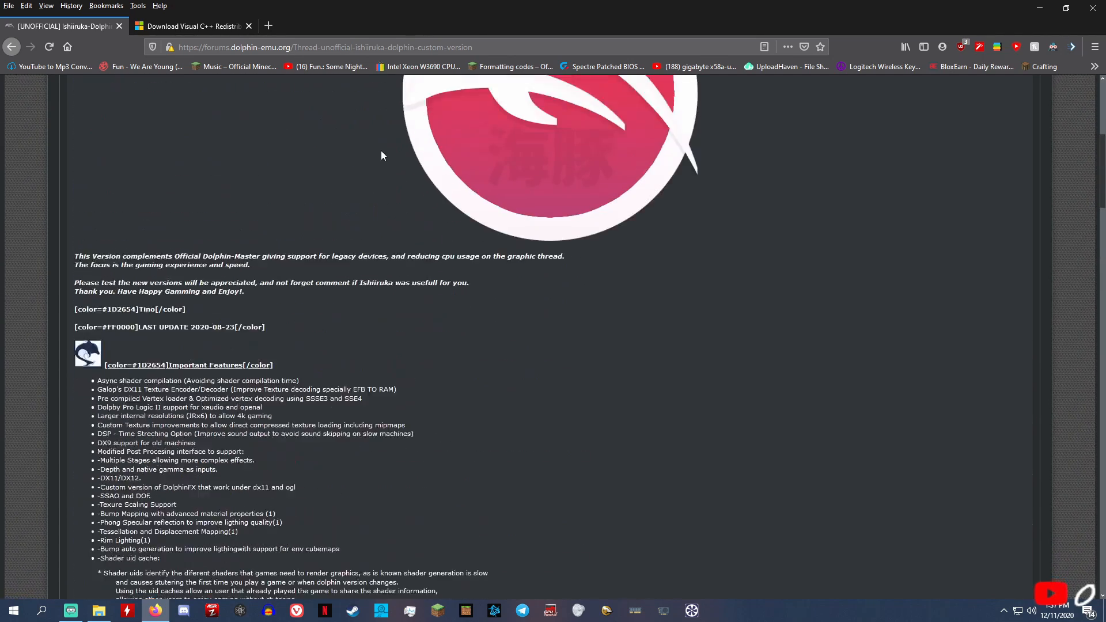
pyautogui.scroll(5, 288, 89)
# Search the web for "dolphin emu download" and view the beta versions on the official Dolphin Emulator download page in a temporary tab
pyautogui.click(277, 28)
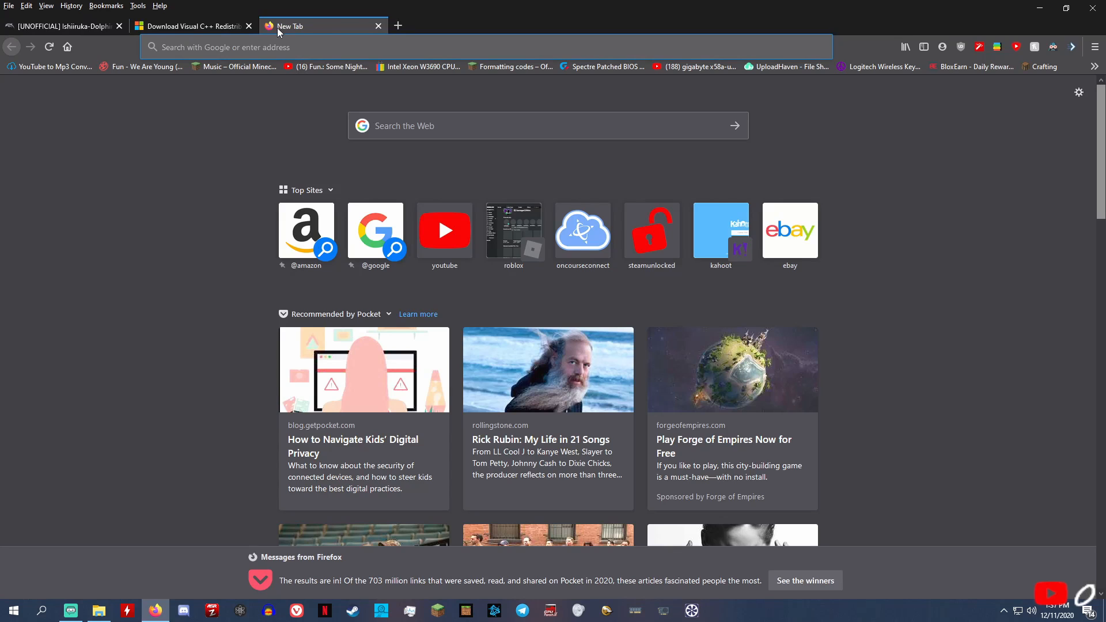
pyautogui.write('do')
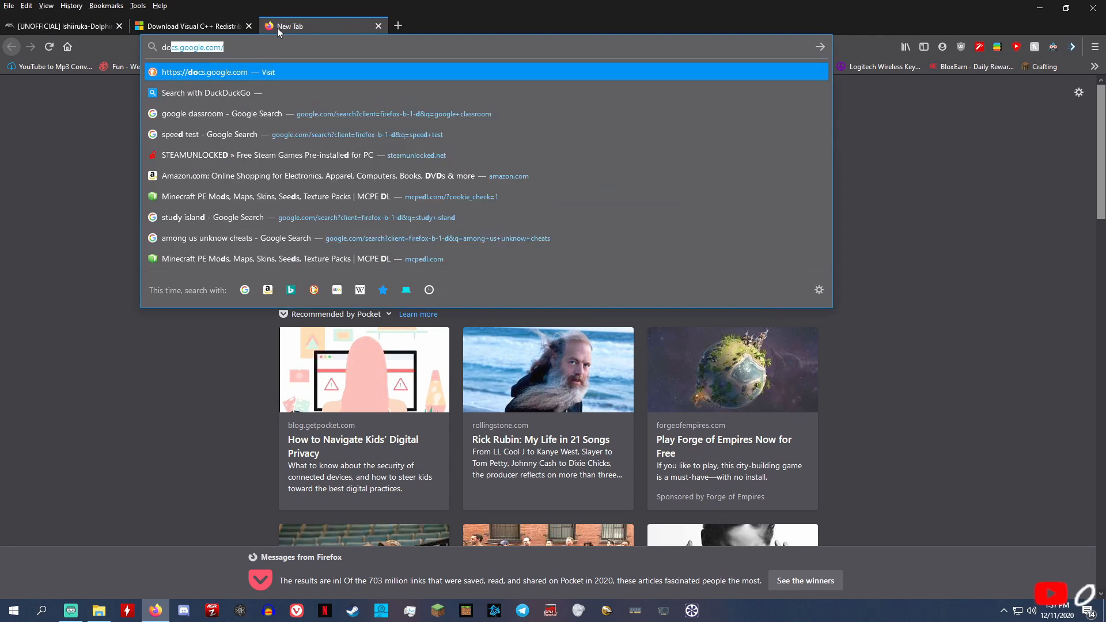
pyautogui.write('lphin emu dowloadn')
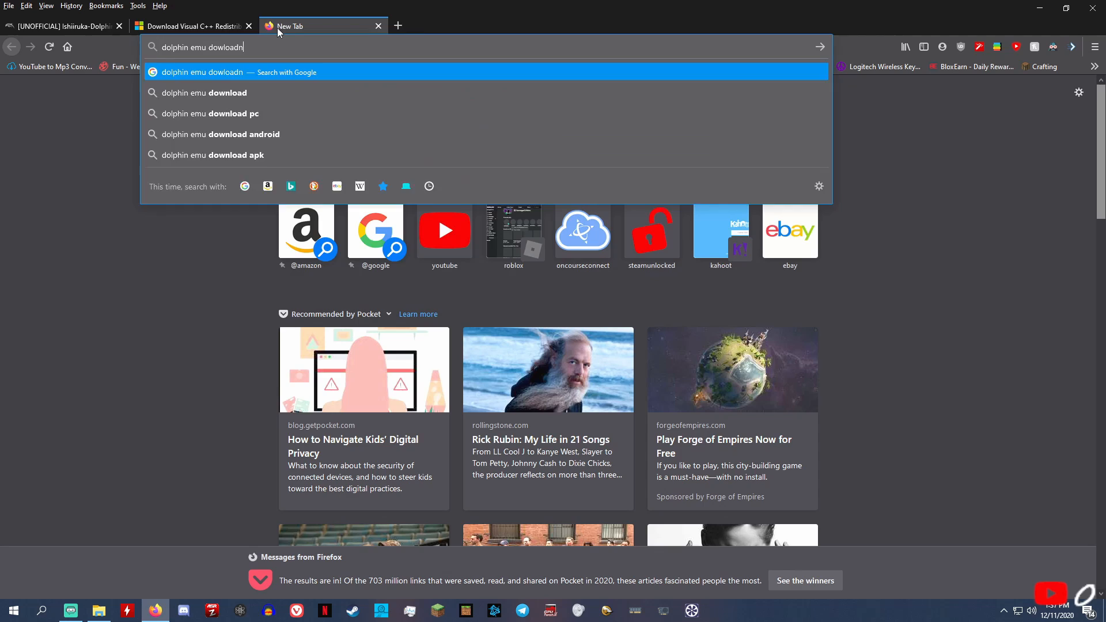
pyautogui.press('Return')
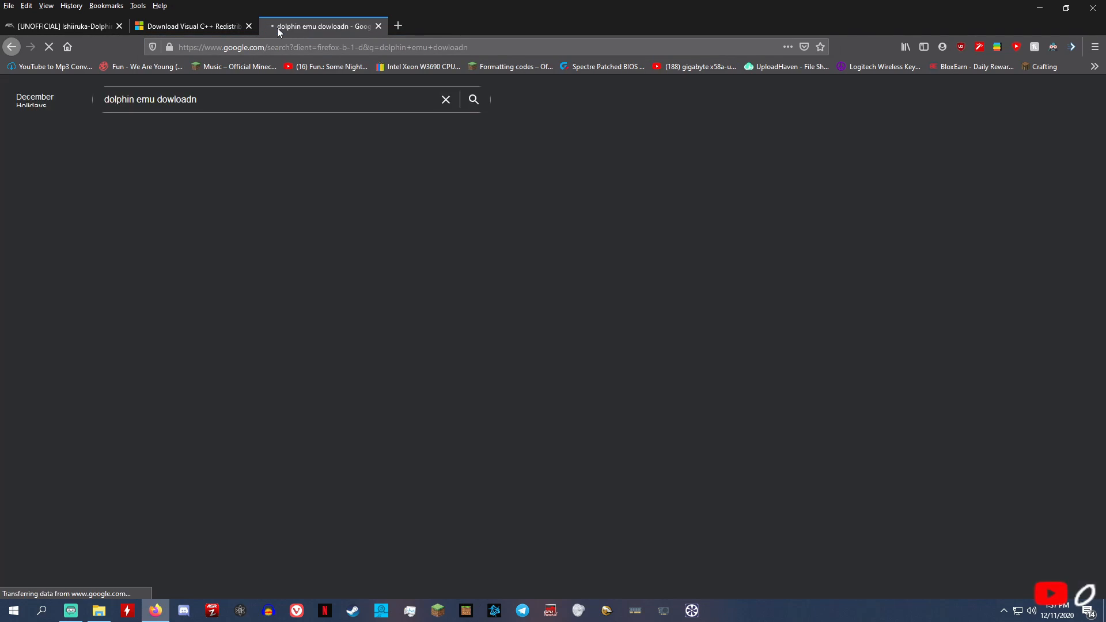
pyautogui.click(275, 185)
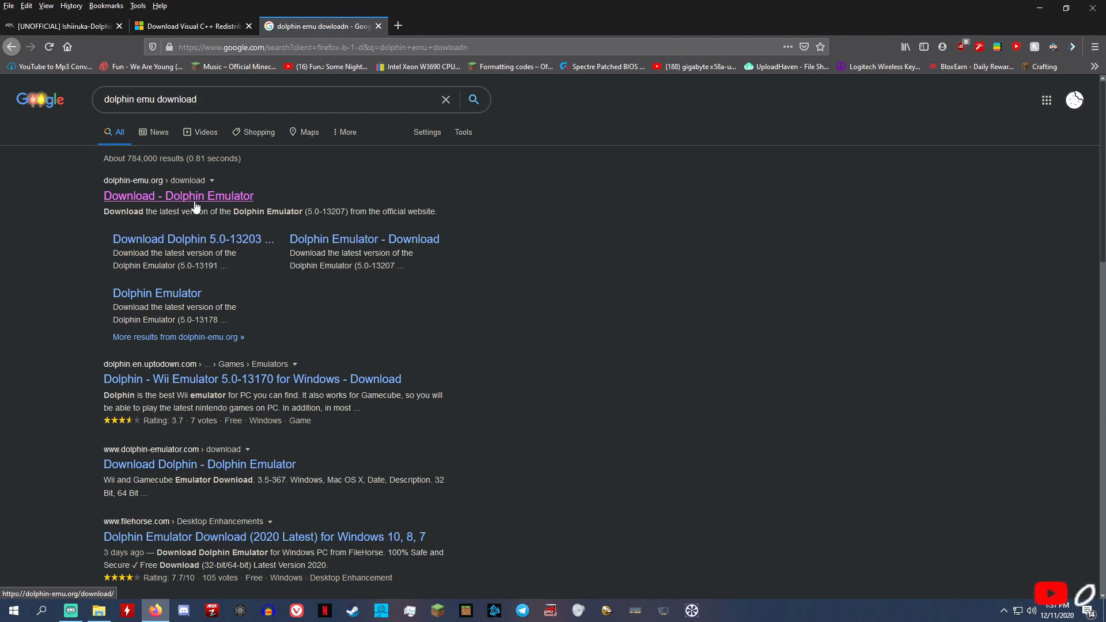
pyautogui.click(196, 197)
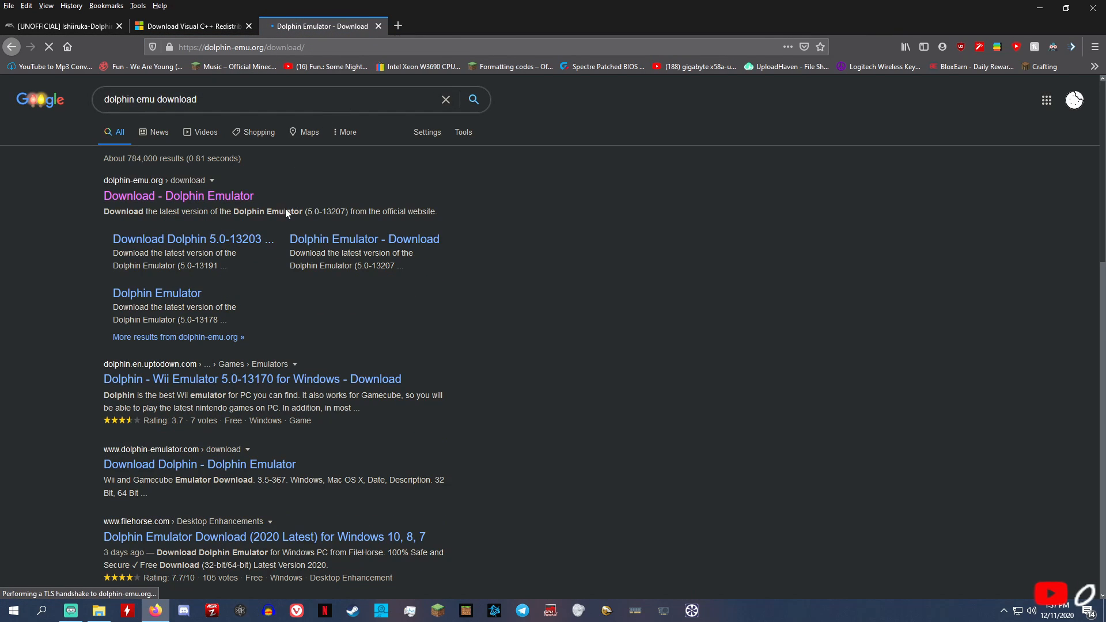
pyautogui.scroll(-2, 393, 113)
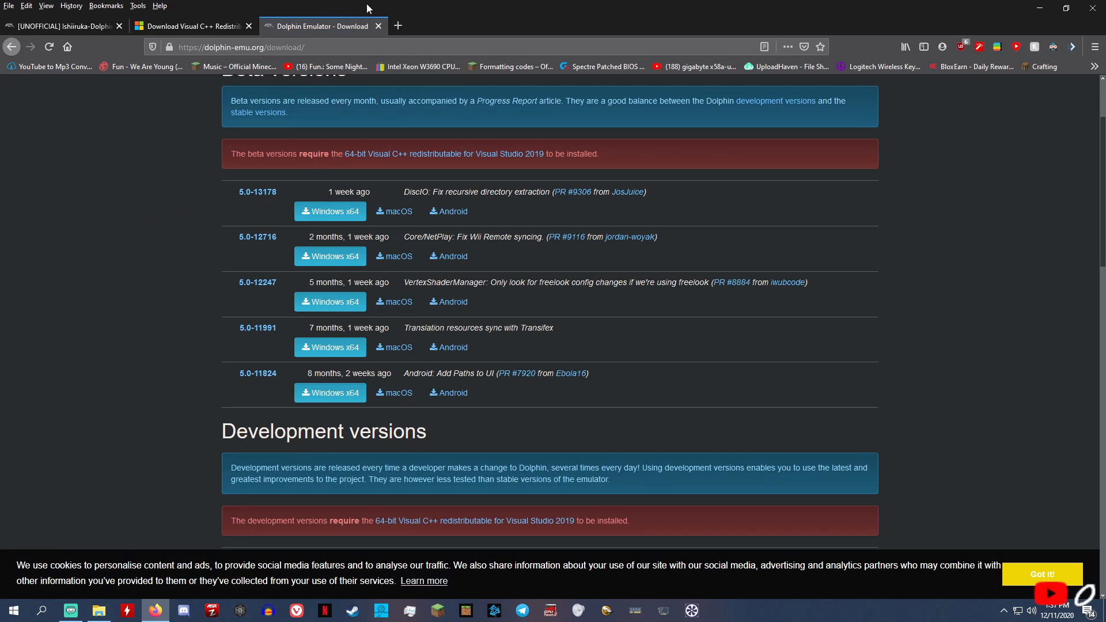
pyautogui.click(378, 26)
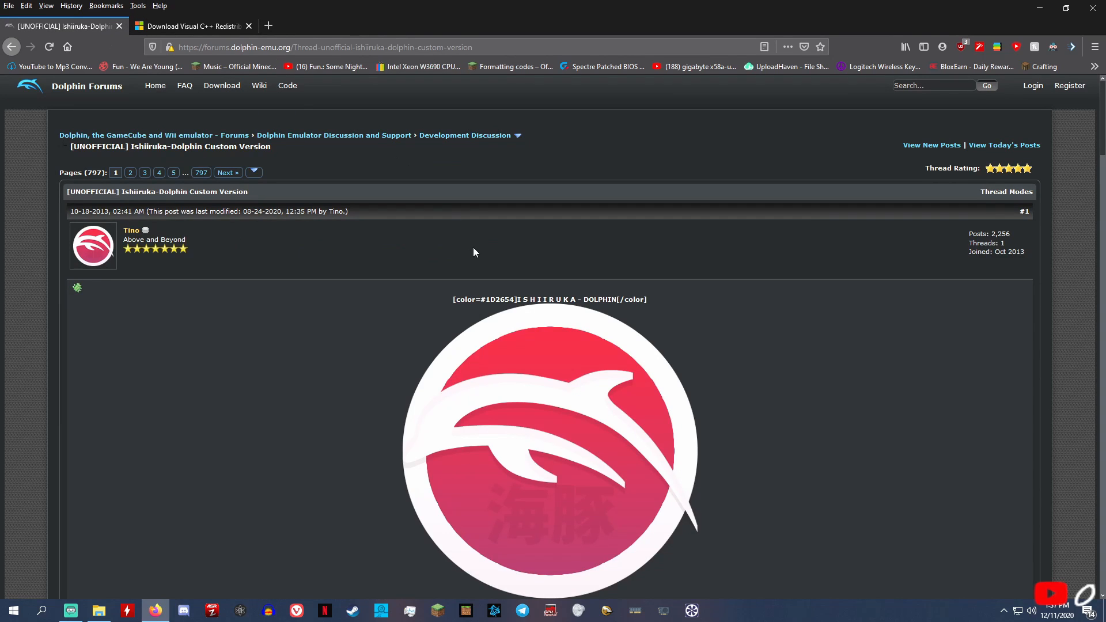
pyautogui.scroll(-20, 486, 247)
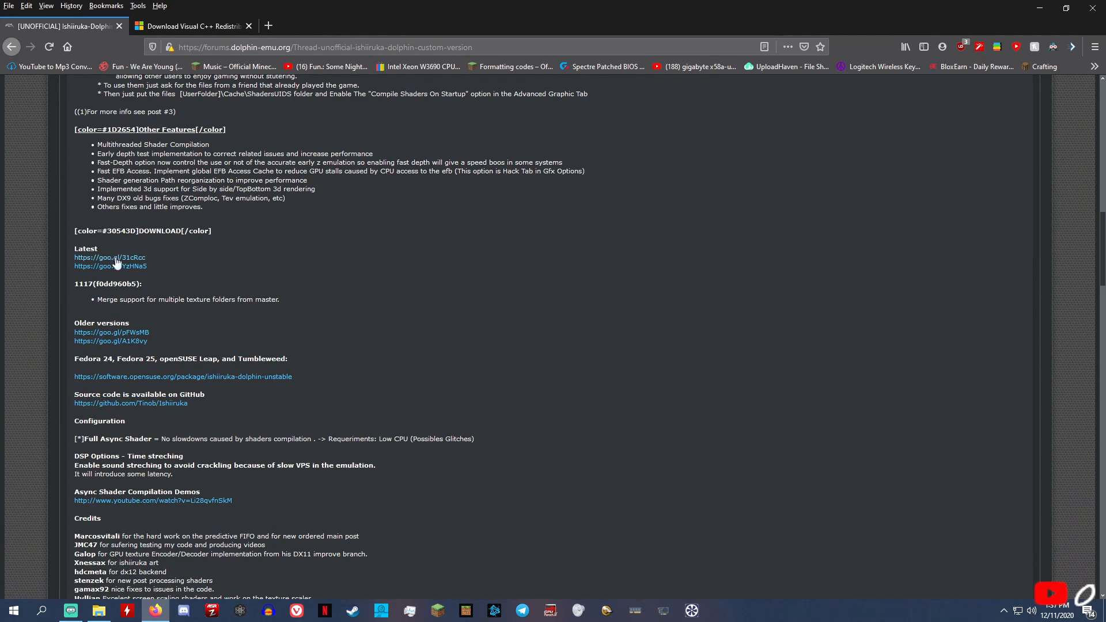
pyautogui.scroll(2, 331, 337)
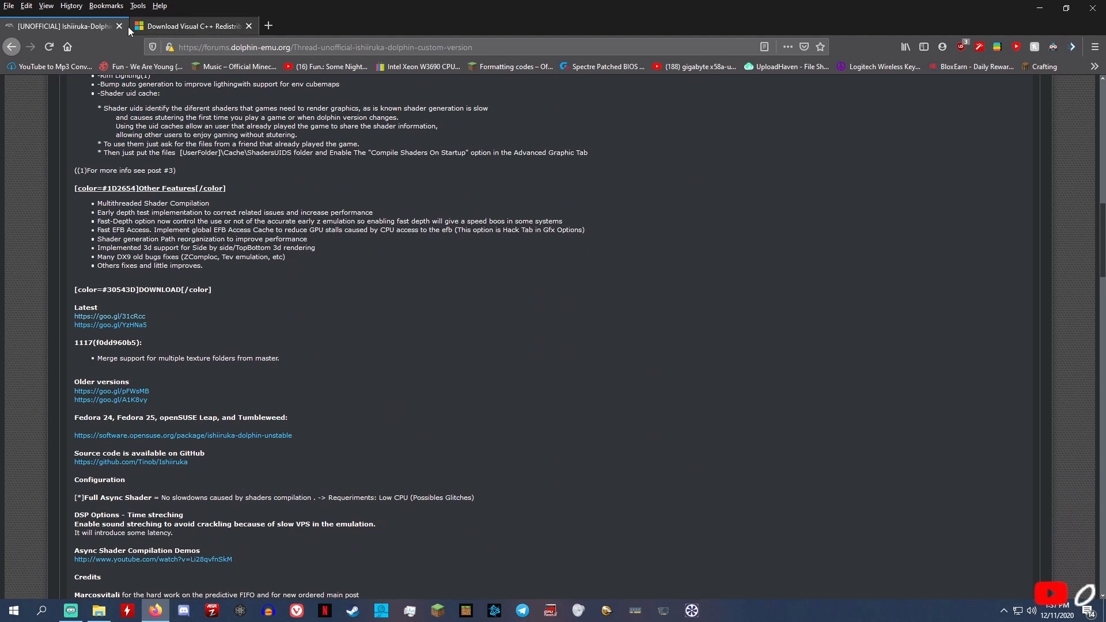
pyautogui.scroll(5, 116, 238)
pyautogui.scroll(-5, 44, 293)
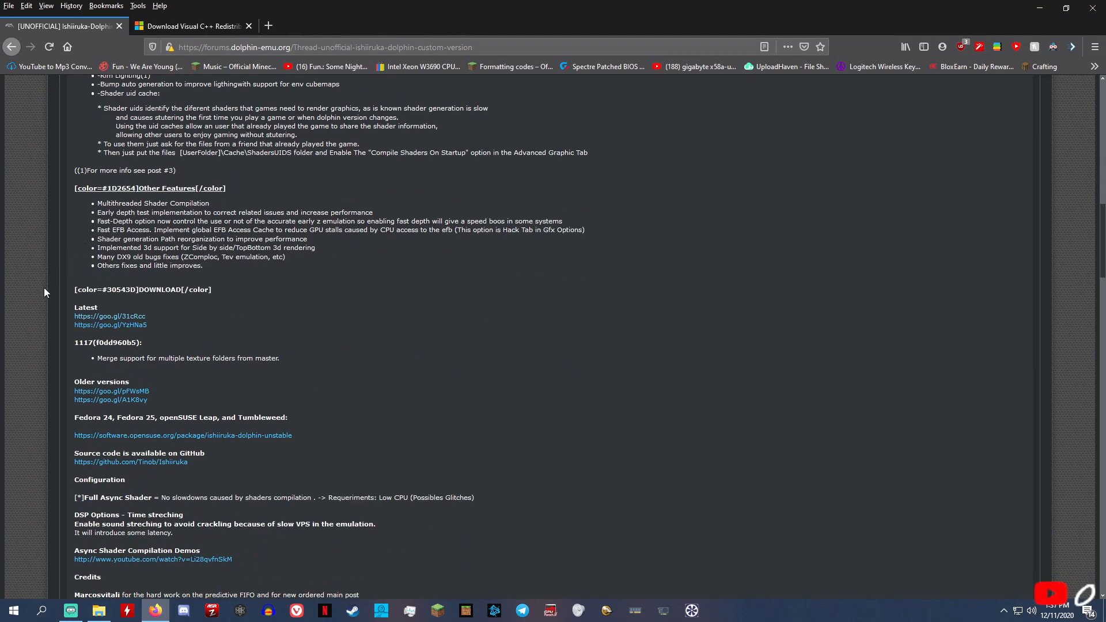
pyautogui.moveTo(63, 306); pyautogui.dragTo(164, 326)
pyautogui.click(188, 304)
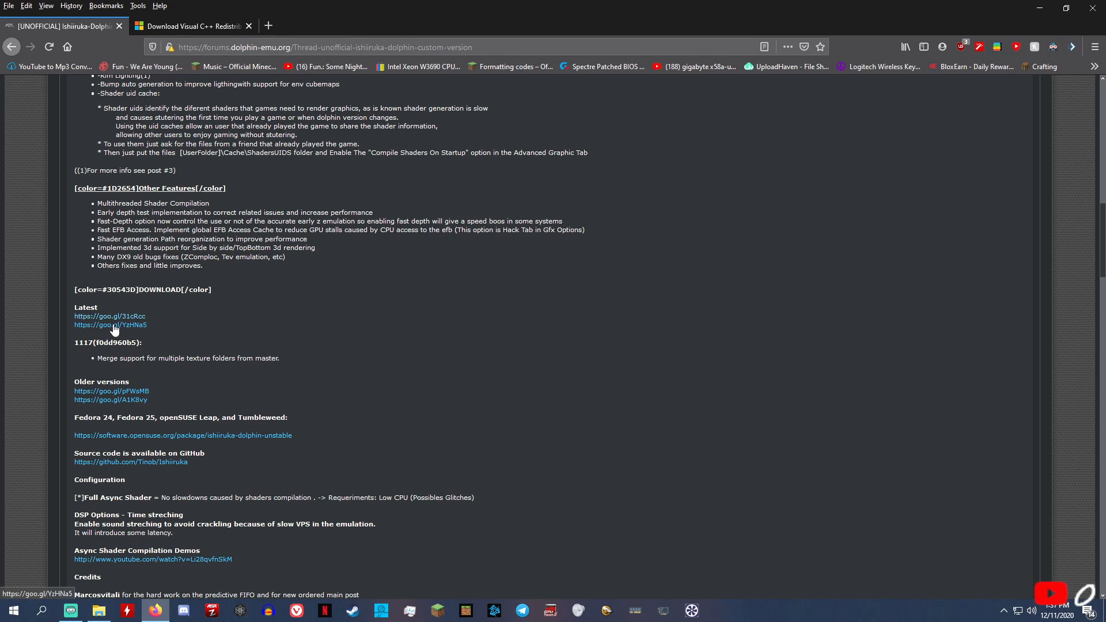
pyautogui.click(89, 317)
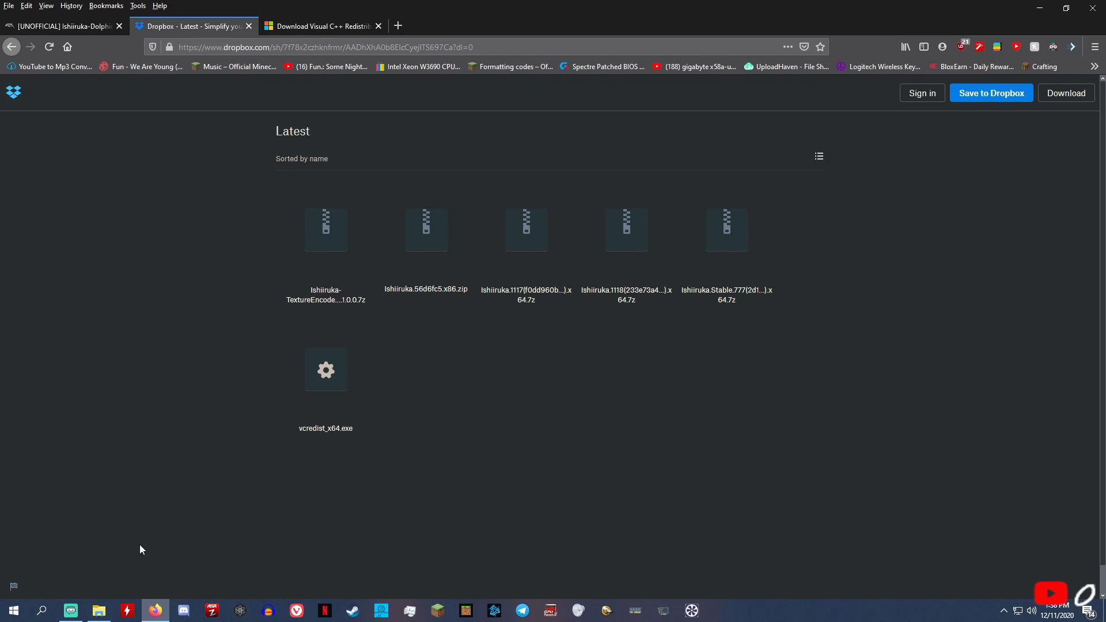
# Check the computer's system information through the properties of This PC in File Explorer, and close both windows
pyautogui.click(99, 611)
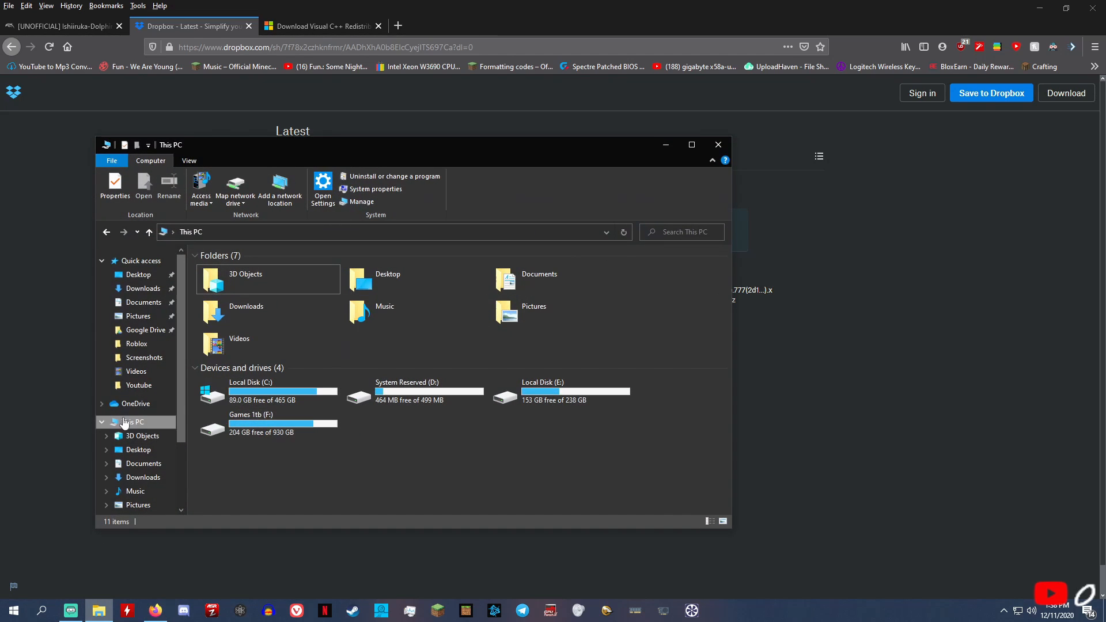
pyautogui.click(123, 422)
pyautogui.rightClick(123, 422)
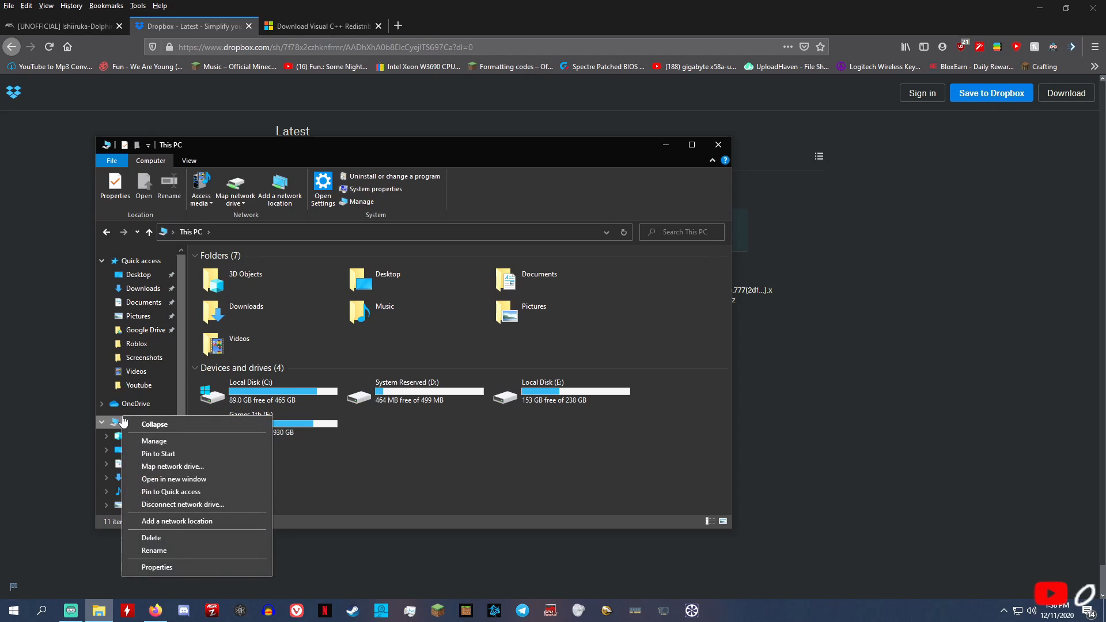
pyautogui.click(192, 568)
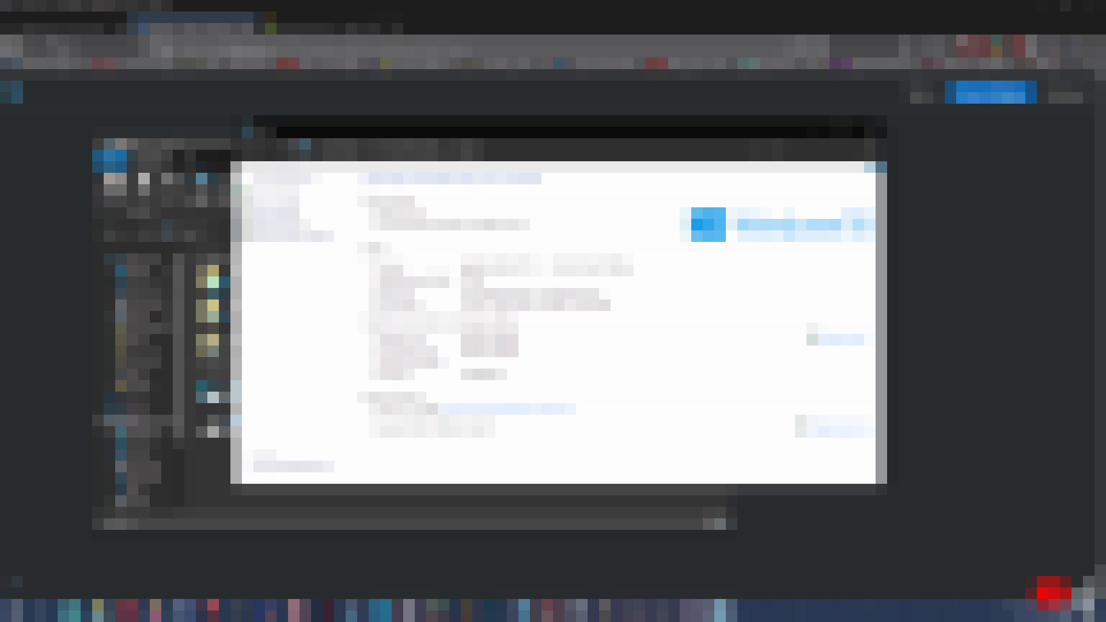
pyautogui.click(870, 125)
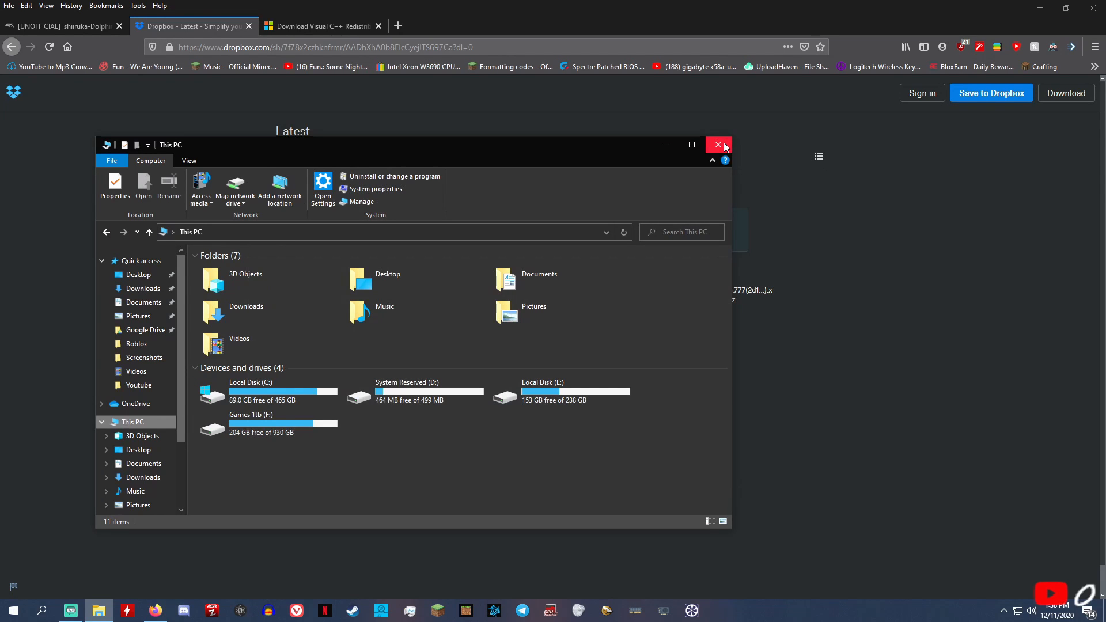
pyautogui.click(719, 145)
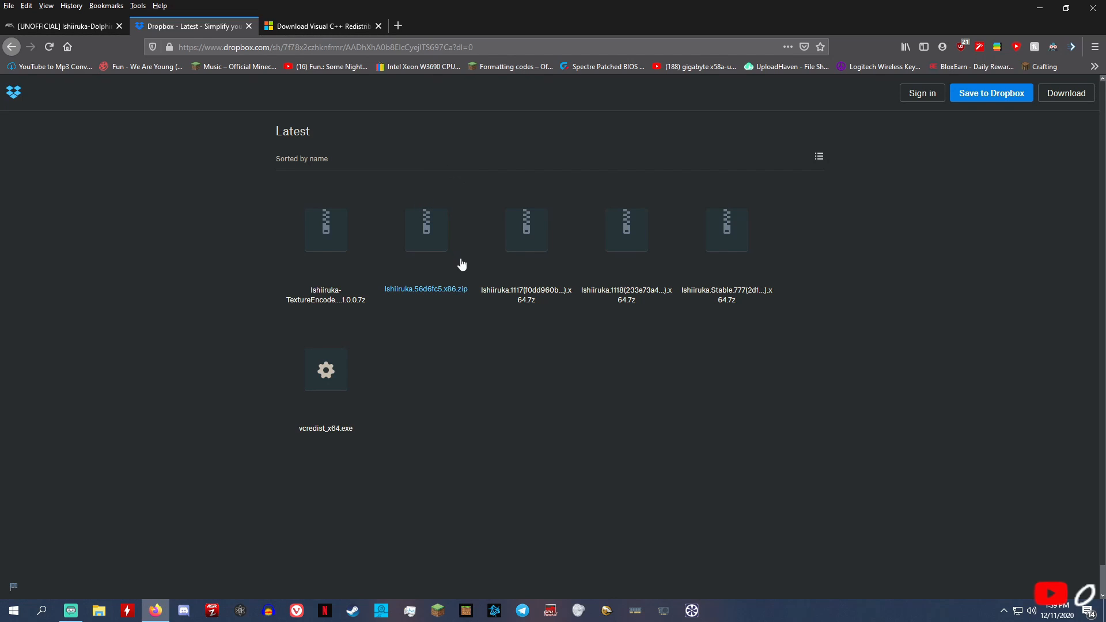
# Download Ishiiruka.1117(f0dd960b5).x64.7z directly from the Dropbox folder and save the file
pyautogui.click(544, 290)
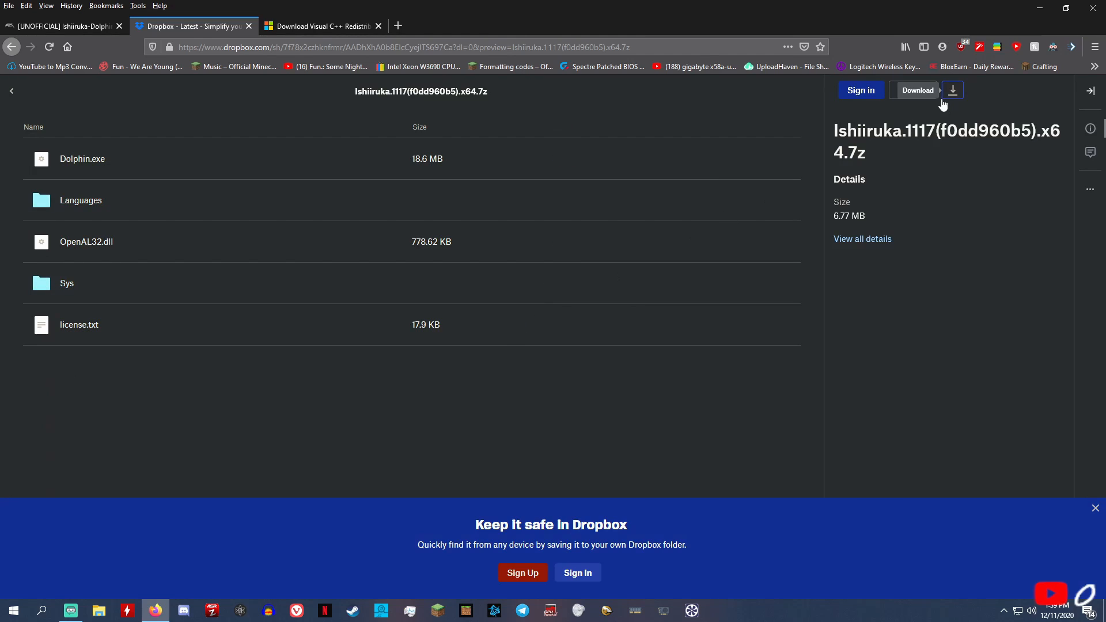
pyautogui.click(954, 92)
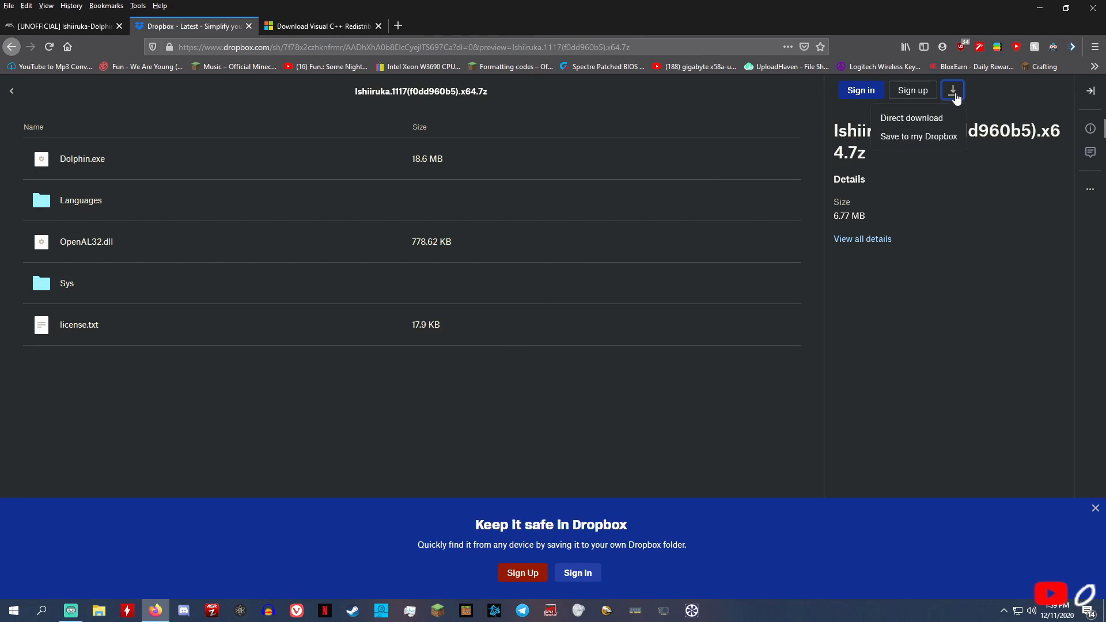
pyautogui.click(922, 118)
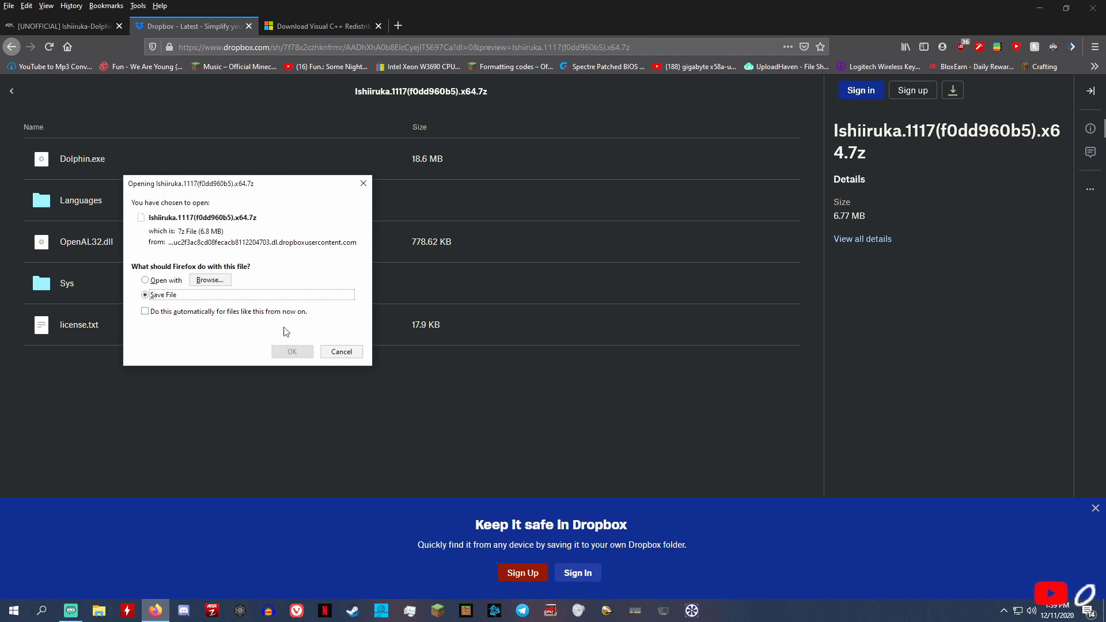
pyautogui.click(285, 351)
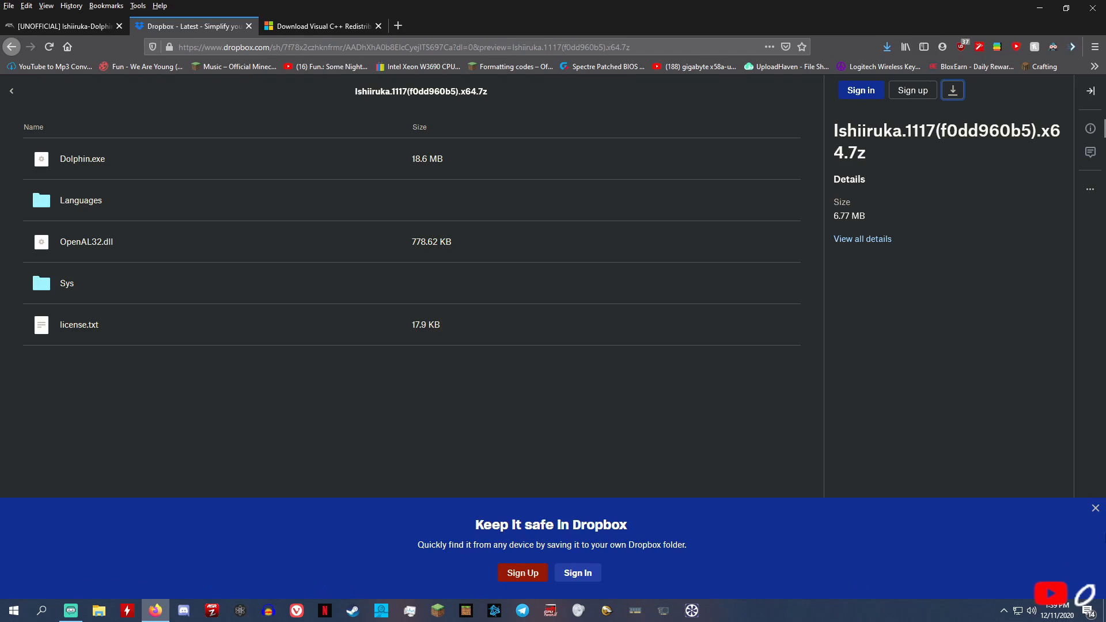
# Show the downloaded Ishiiruka archive in its folder, move it onto the desktop, and close the Downloads window
pyautogui.click(894, 47)
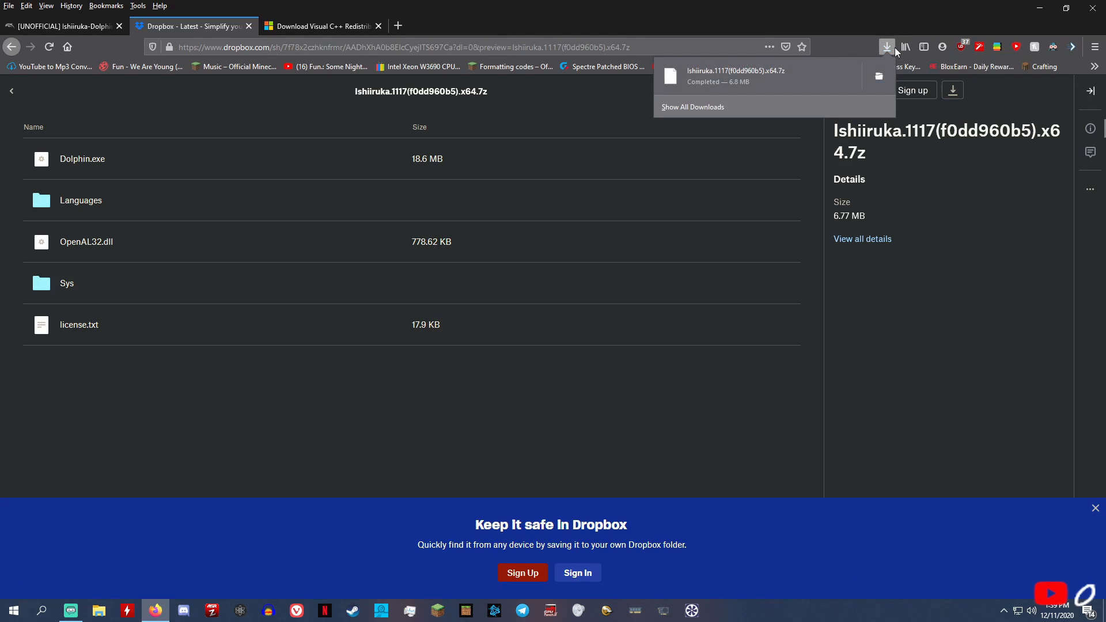
pyautogui.click(879, 76)
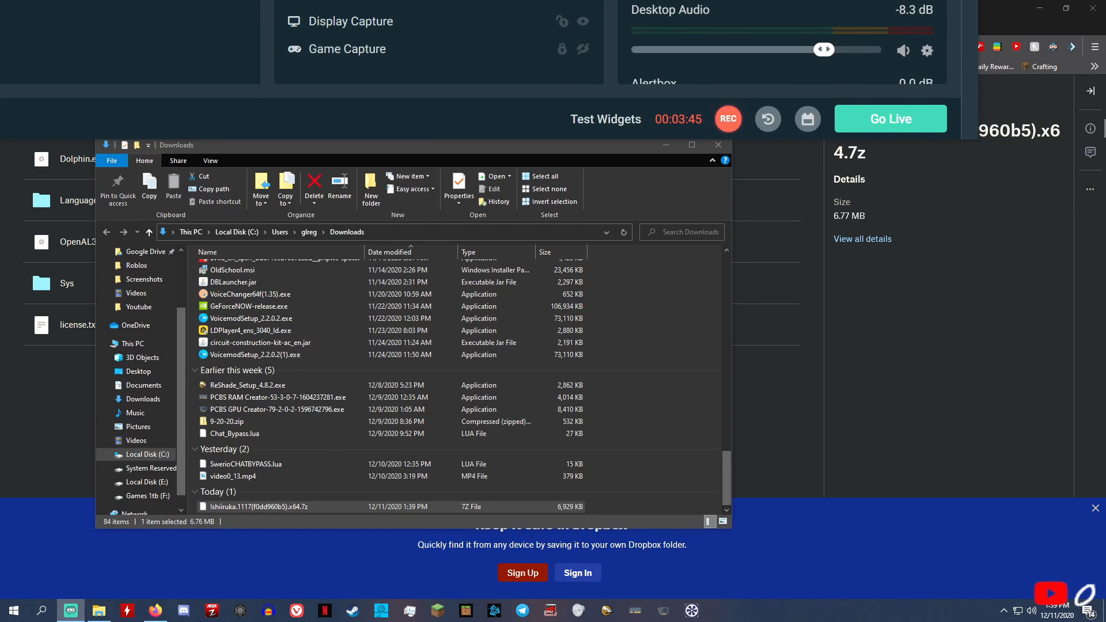
pyautogui.click(1039, 9)
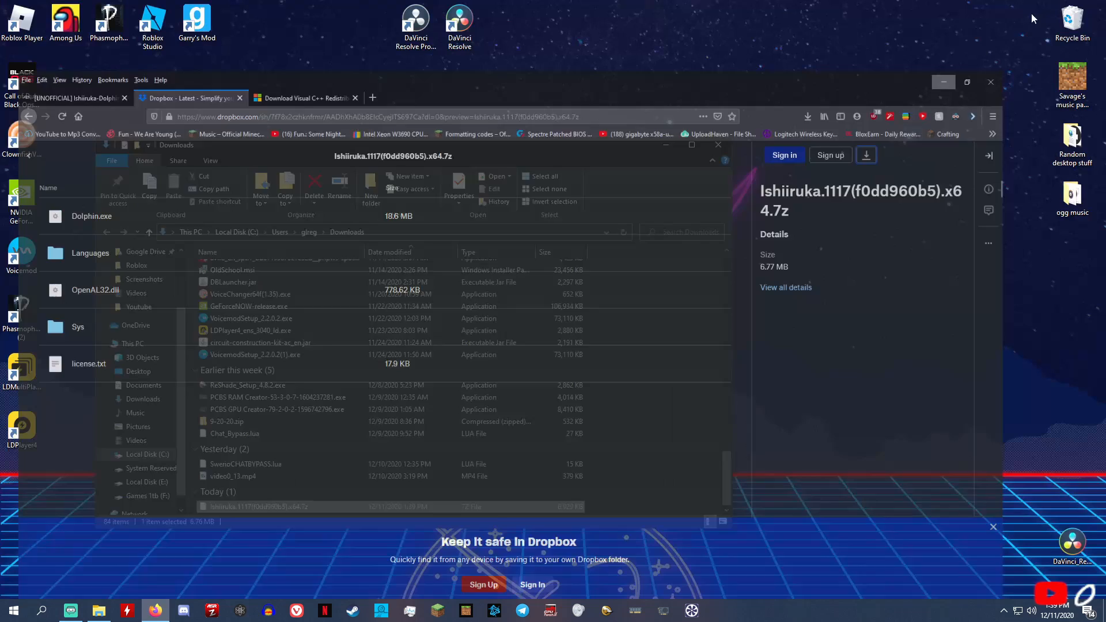
pyautogui.moveTo(337, 508); pyautogui.dragTo(850, 453)
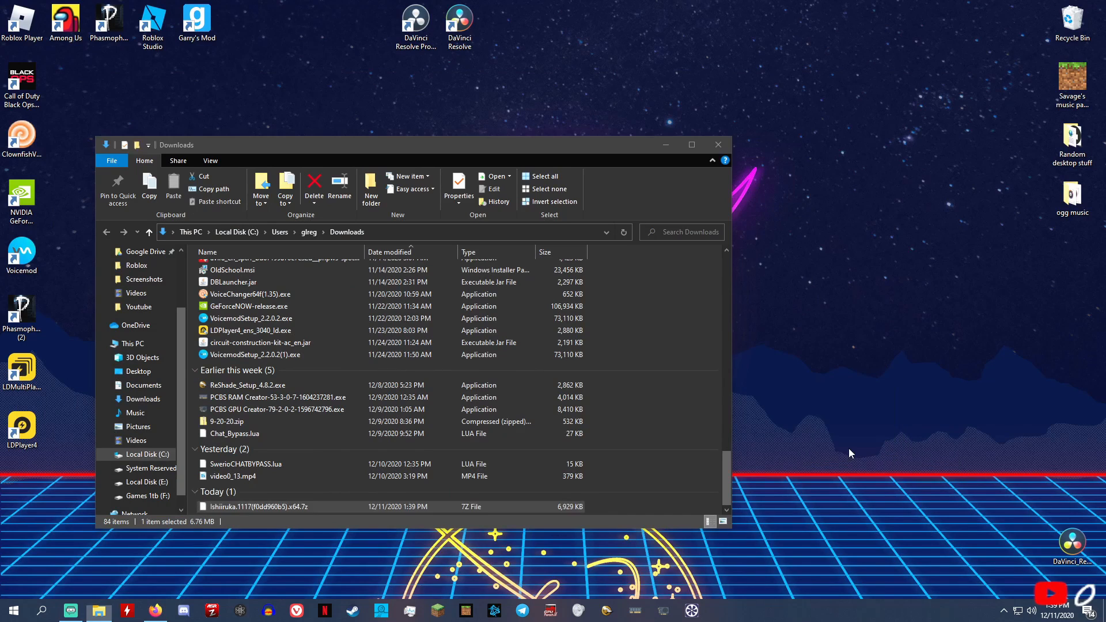
pyautogui.moveTo(825, 317); pyautogui.dragTo(864, 442)
pyautogui.click(820, 447)
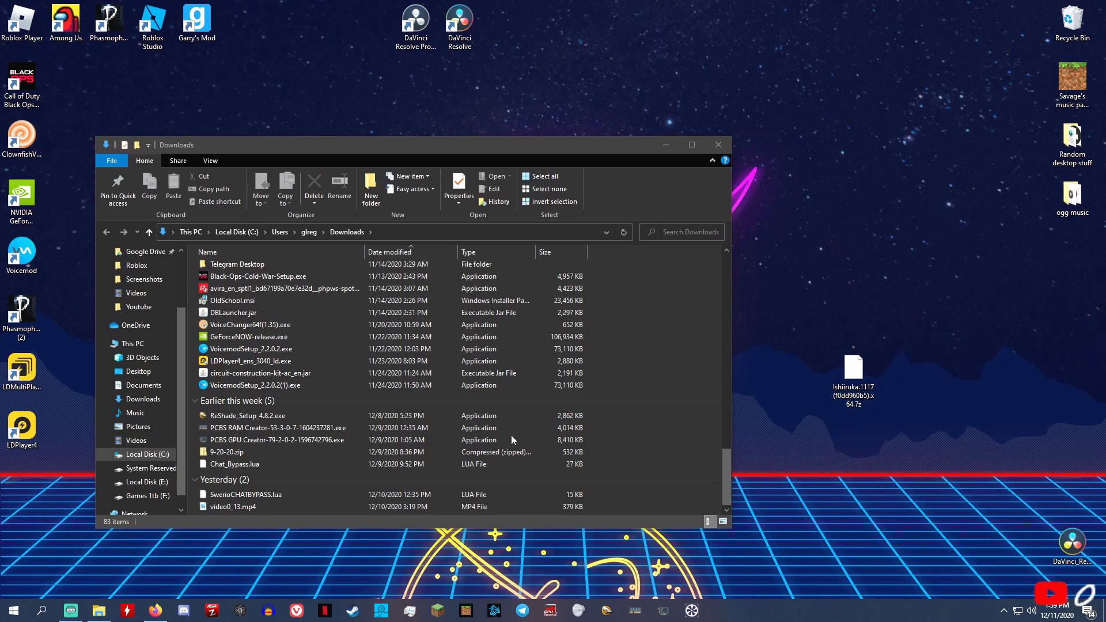
pyautogui.click(719, 145)
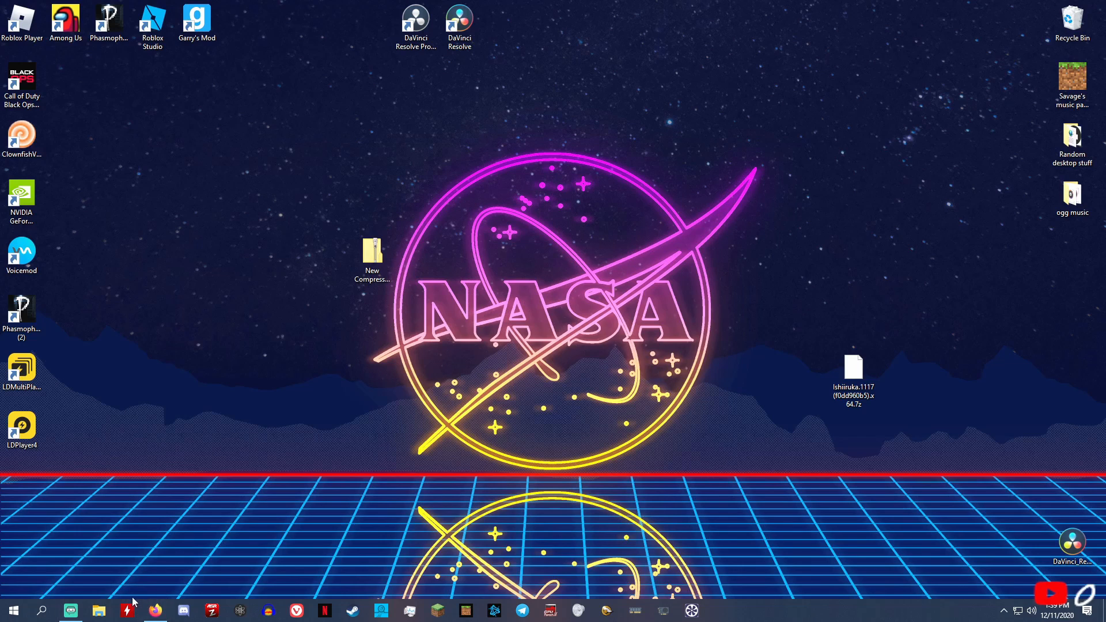
# Return to Firefox and open the download choices for Visual C++ Redistributable for Visual Studio 2015 on the Microsoft page
pyautogui.click(155, 611)
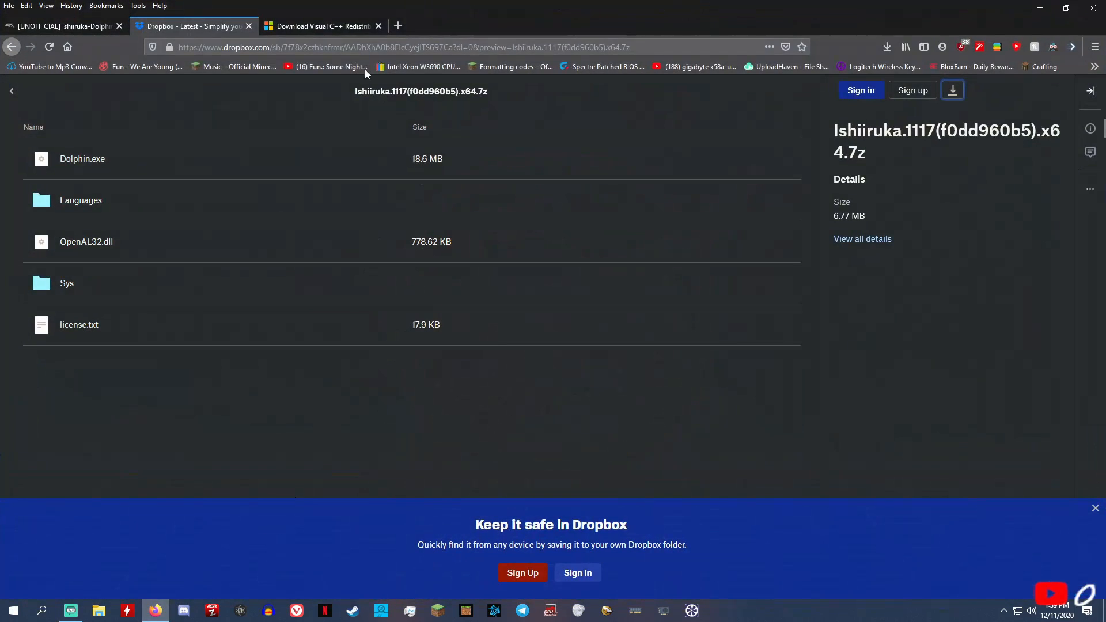
pyautogui.click(309, 23)
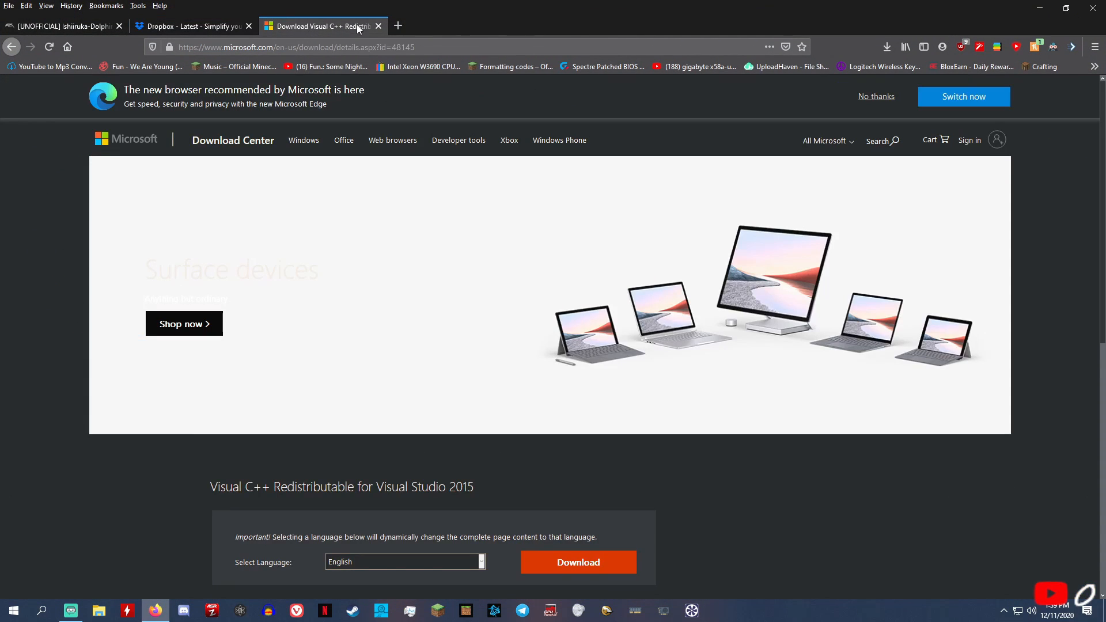
pyautogui.scroll(-3, 443, 245)
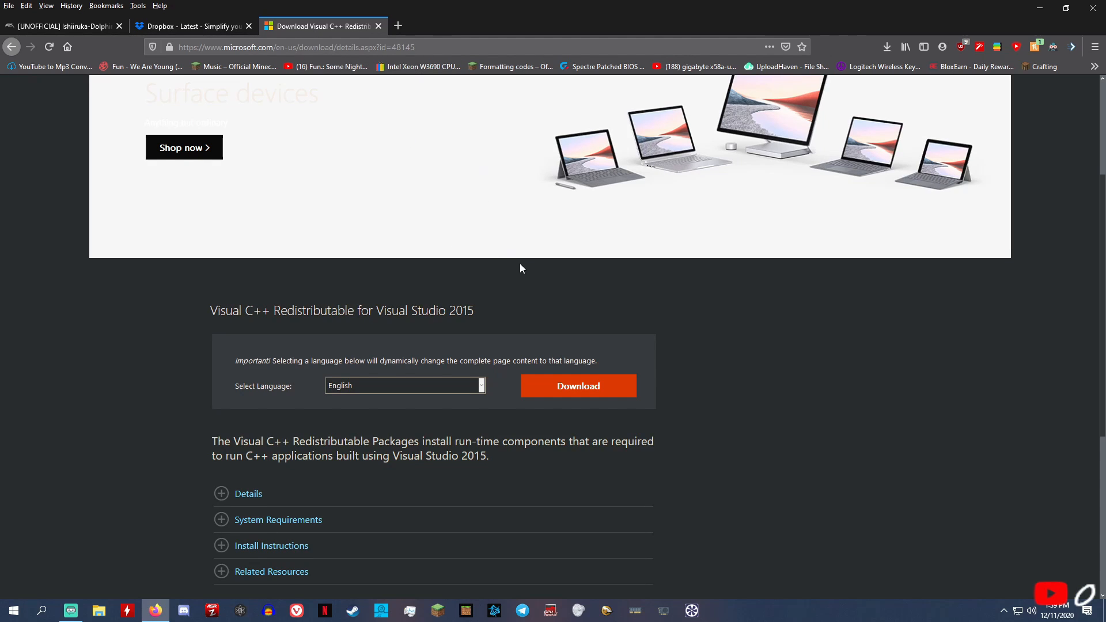
pyautogui.scroll(-1, 520, 268)
pyautogui.scroll(4, 447, 271)
pyautogui.scroll(-3, 481, 236)
pyautogui.moveTo(233, 326); pyautogui.dragTo(443, 313)
pyautogui.moveTo(411, 313); pyautogui.dragTo(408, 312)
pyautogui.scroll(-1, 536, 340)
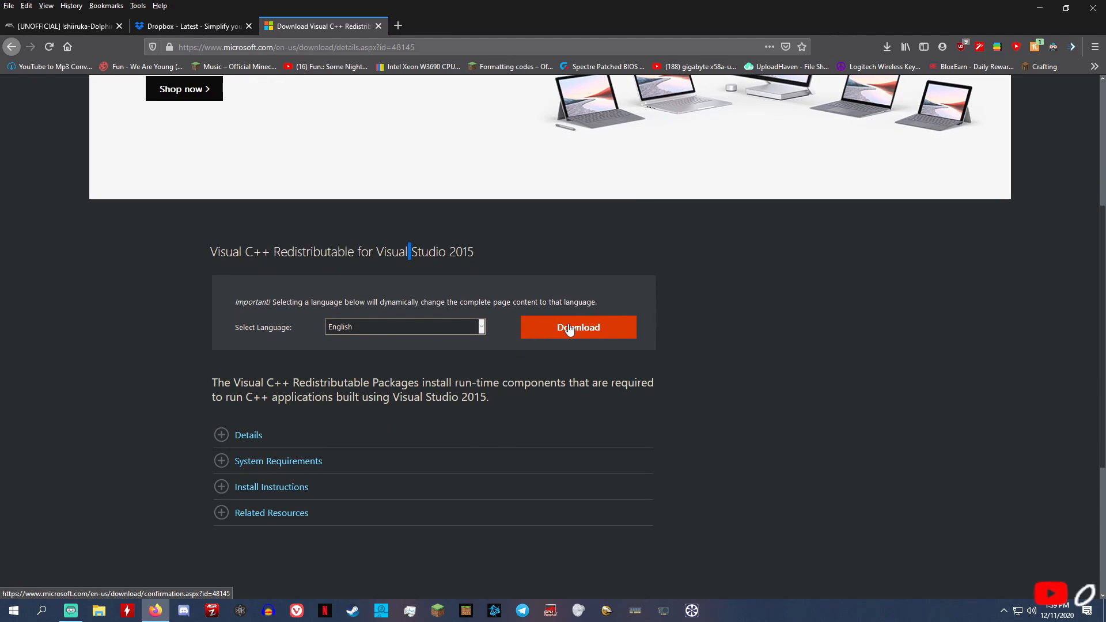
pyautogui.click(569, 328)
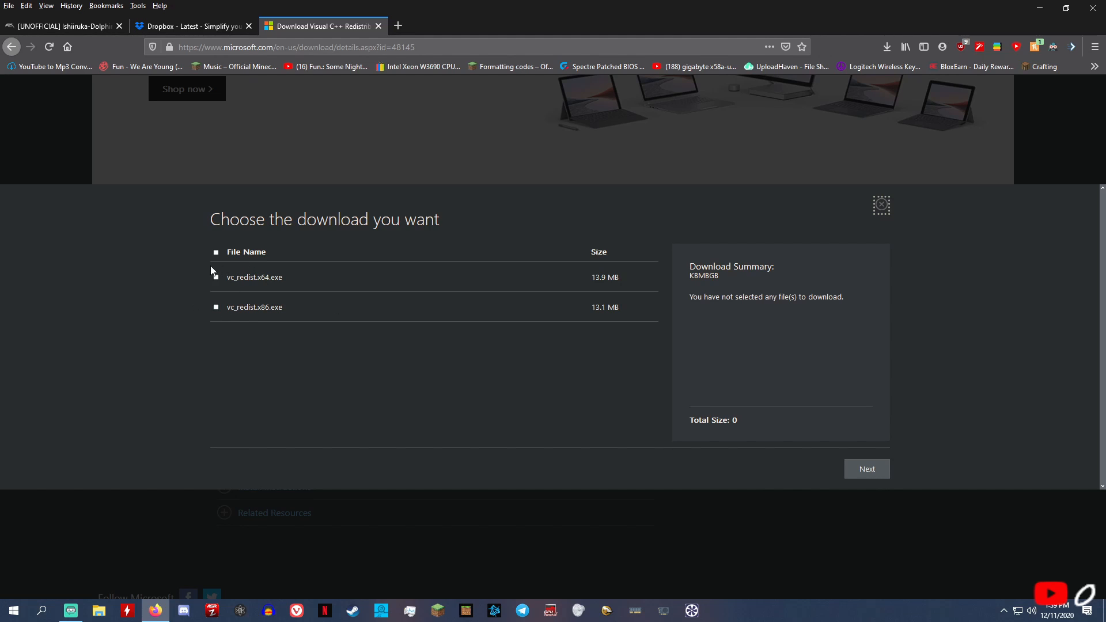
# Choose vc_redist.x64.exe as the file to download and save it
pyautogui.moveTo(333, 285); pyautogui.dragTo(217, 277)
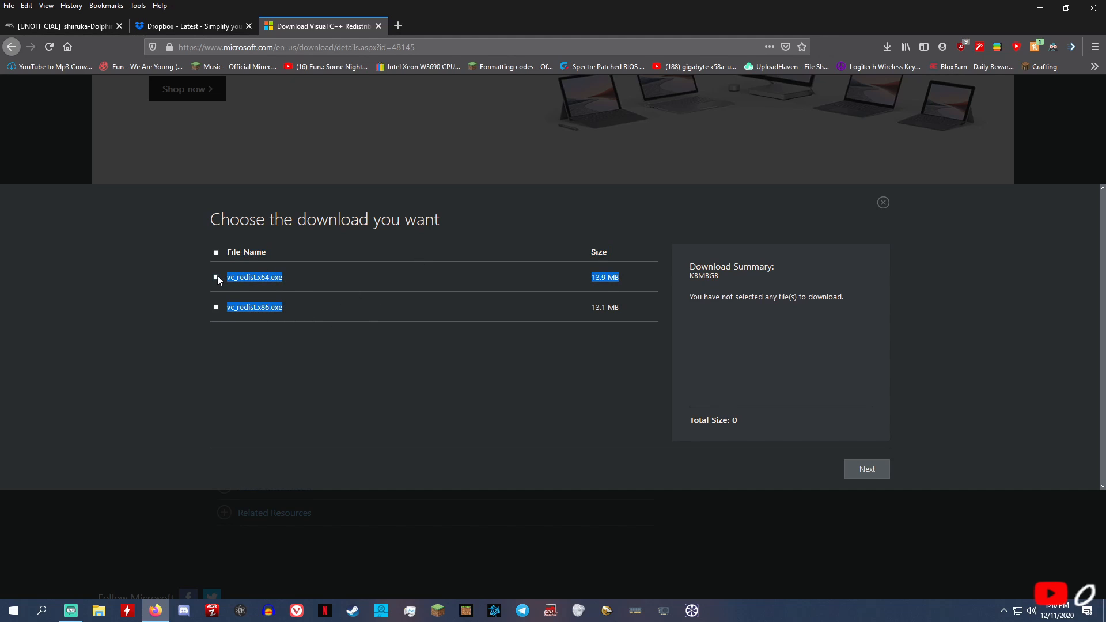
pyautogui.click(261, 265)
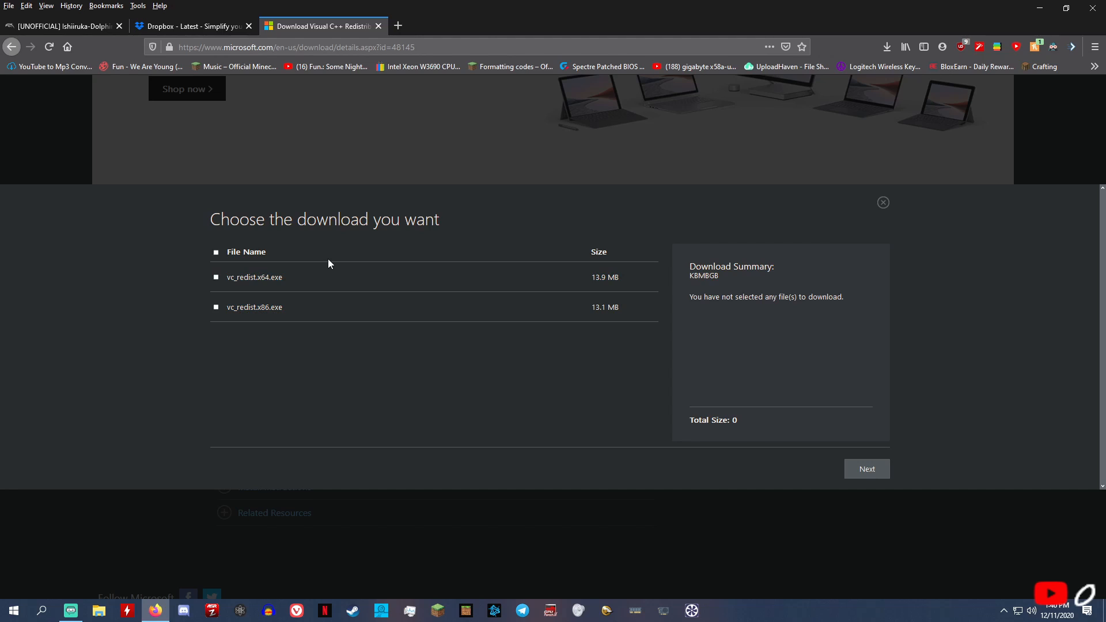
pyautogui.click(216, 277)
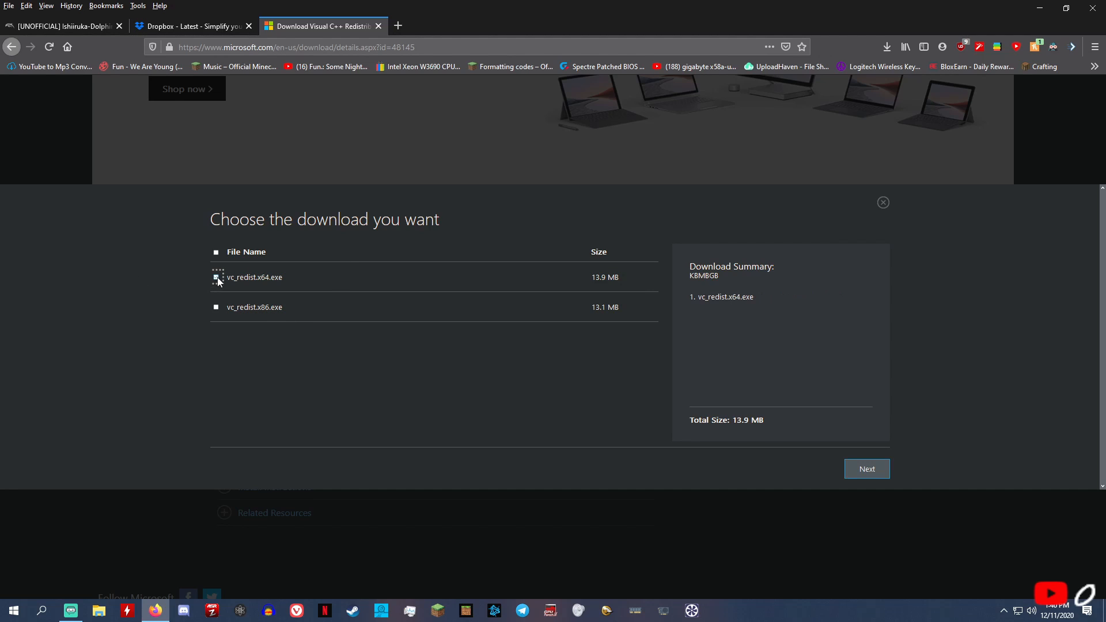
pyautogui.click(860, 470)
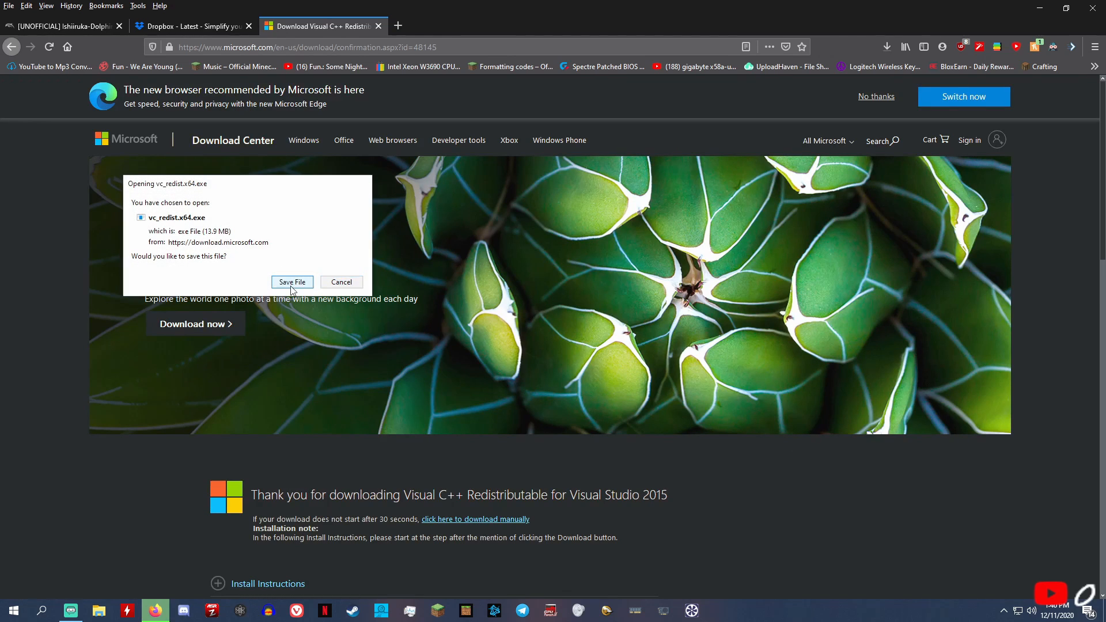
pyautogui.click(292, 282)
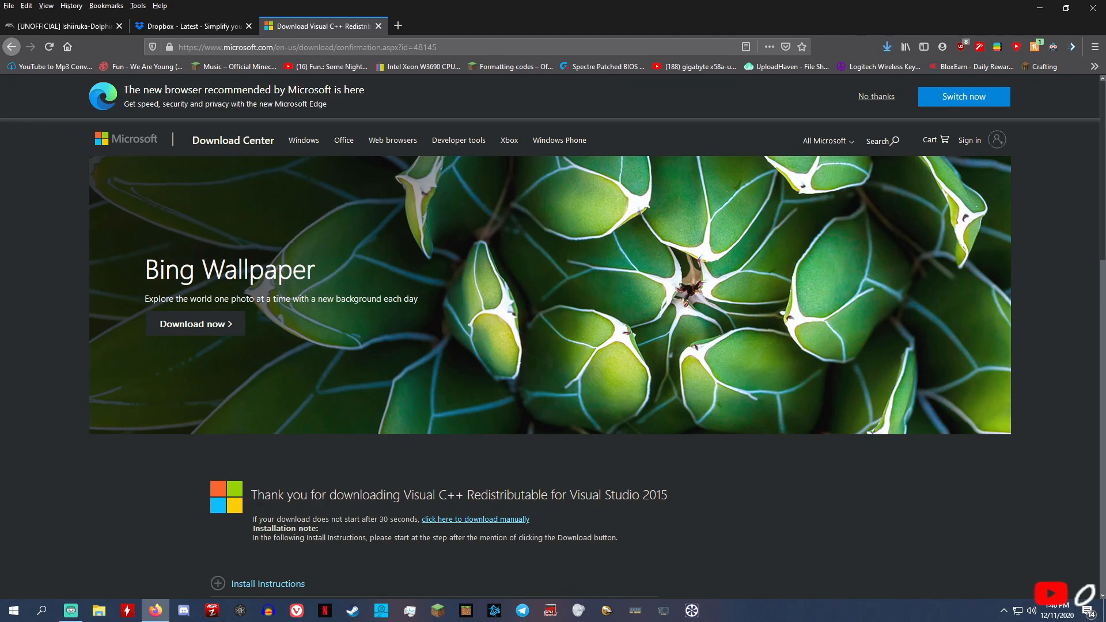
# Run the downloaded vc_redist.x64.exe, accept the license terms, try to install the redistributable, and close the setup window
pyautogui.click(887, 46)
pyautogui.click(799, 74)
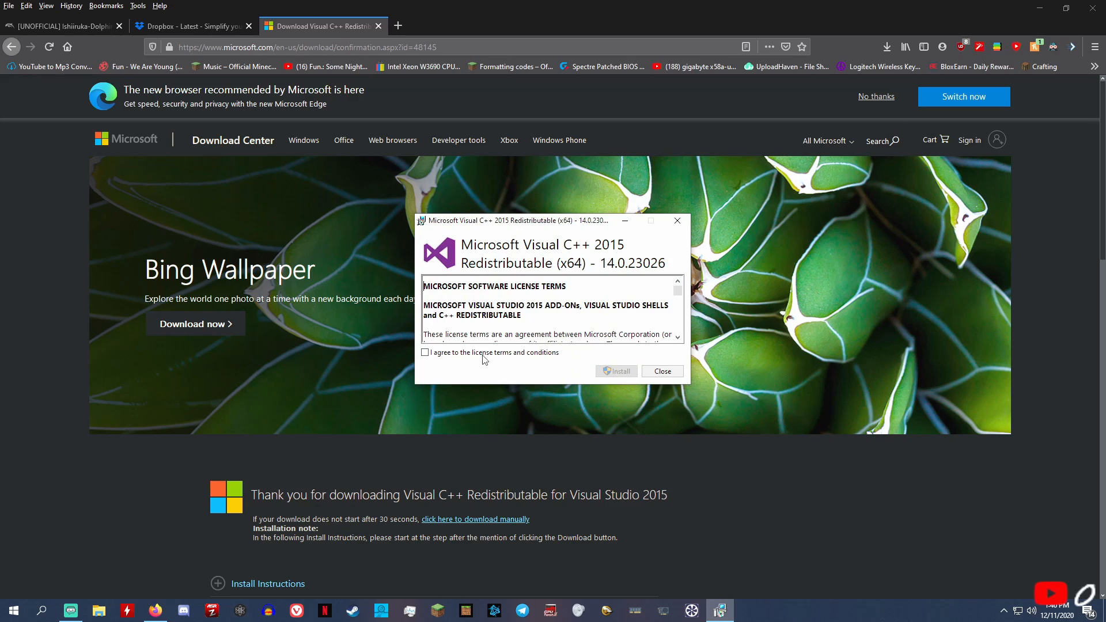
pyautogui.click(426, 353)
pyautogui.click(620, 371)
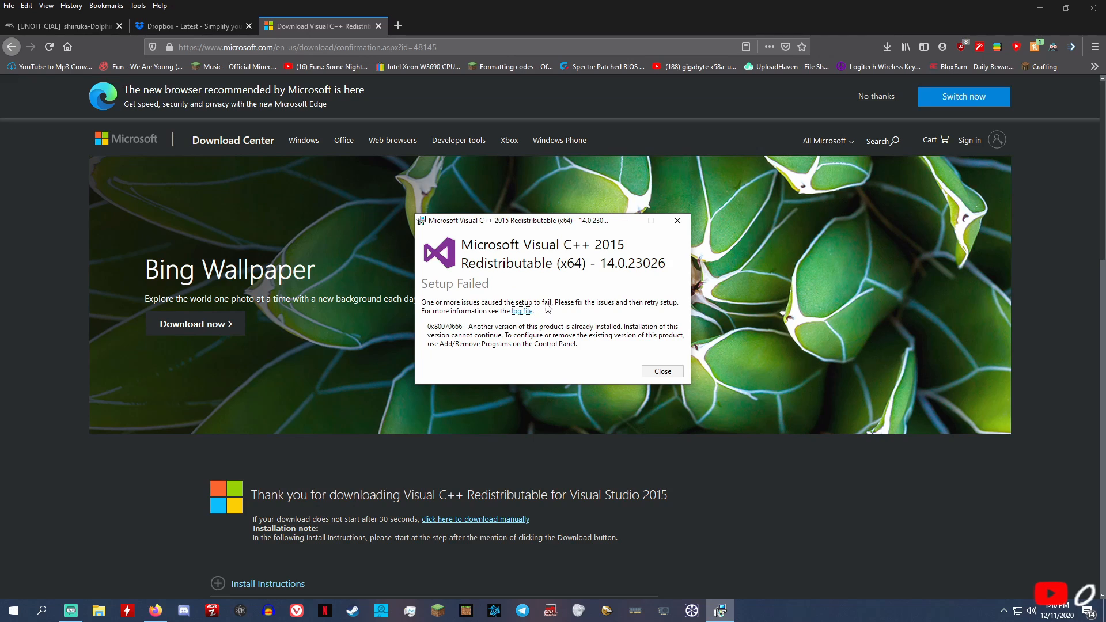
pyautogui.click(677, 221)
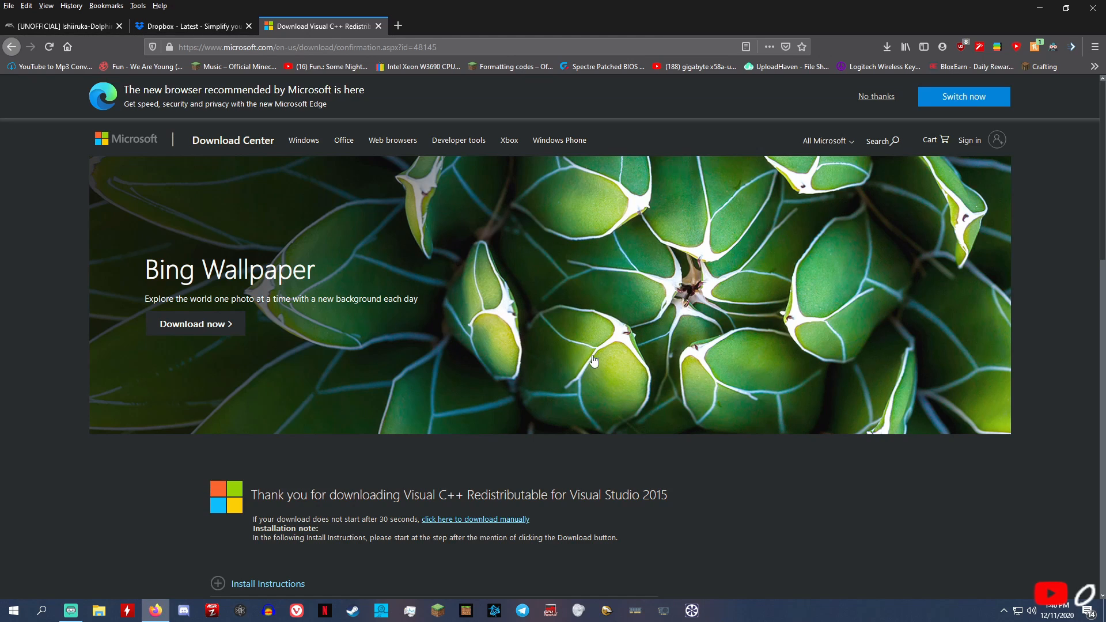
# Return to the Ishiiruka-Dolphin forum thread and view its download and configuration sections
pyautogui.scroll(-8, 597, 353)
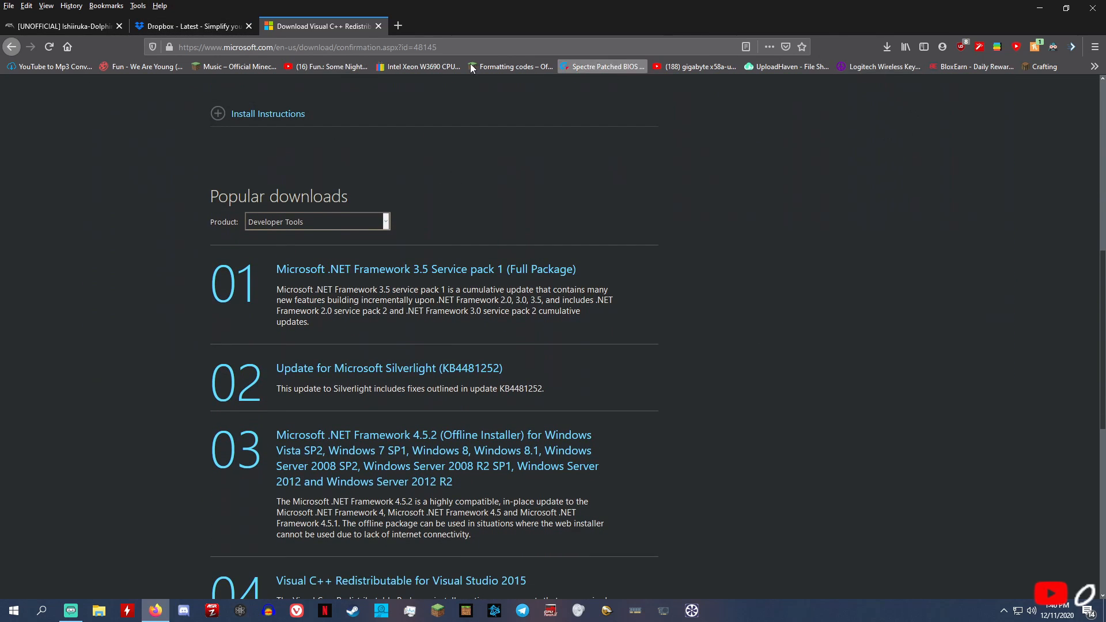
pyautogui.click(63, 26)
pyautogui.scroll(-5, 685, 541)
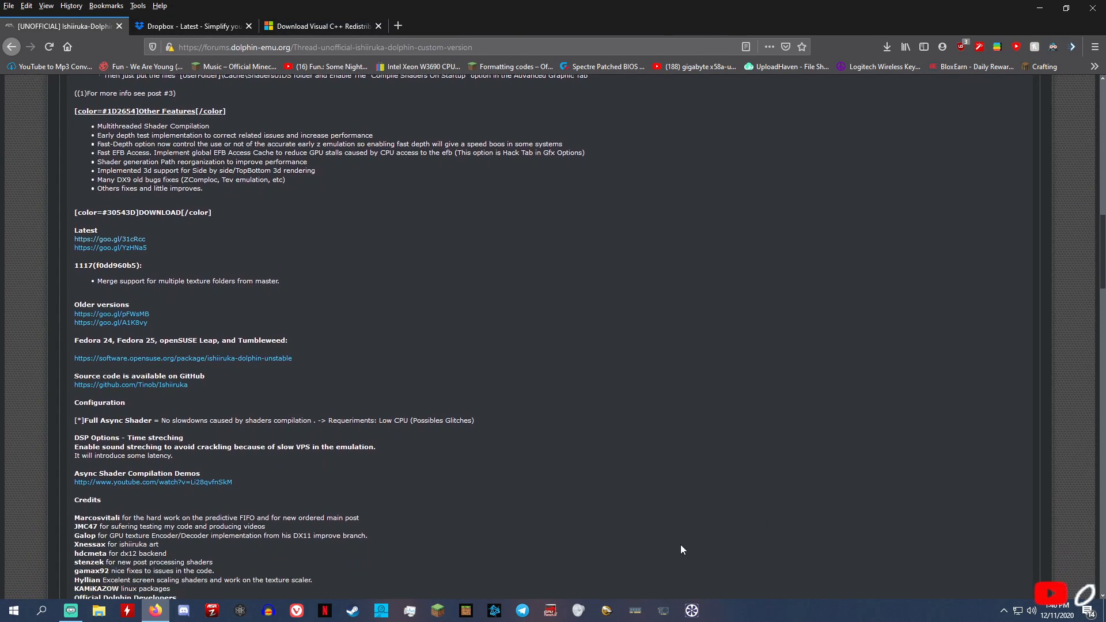
# Minimize the browser and create a new folder named "Dolphin" on the desktop
pyautogui.moveTo(1018, 8); pyautogui.dragTo(942, 178)
pyautogui.click(835, 175)
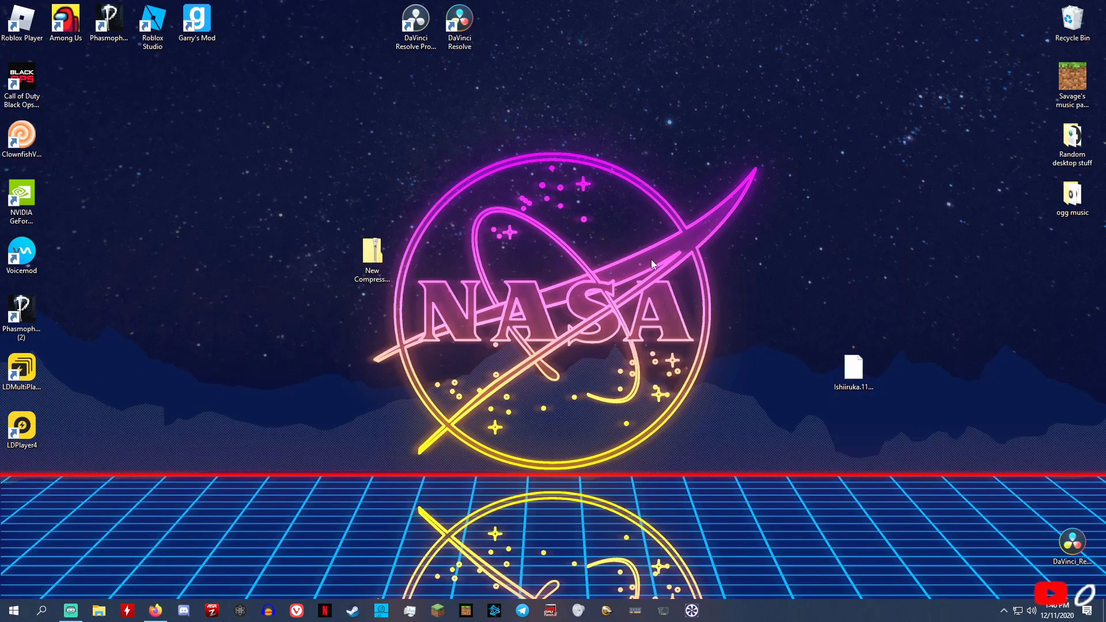
pyautogui.rightClick(588, 234)
pyautogui.moveTo(638, 341)
pyautogui.click(811, 345)
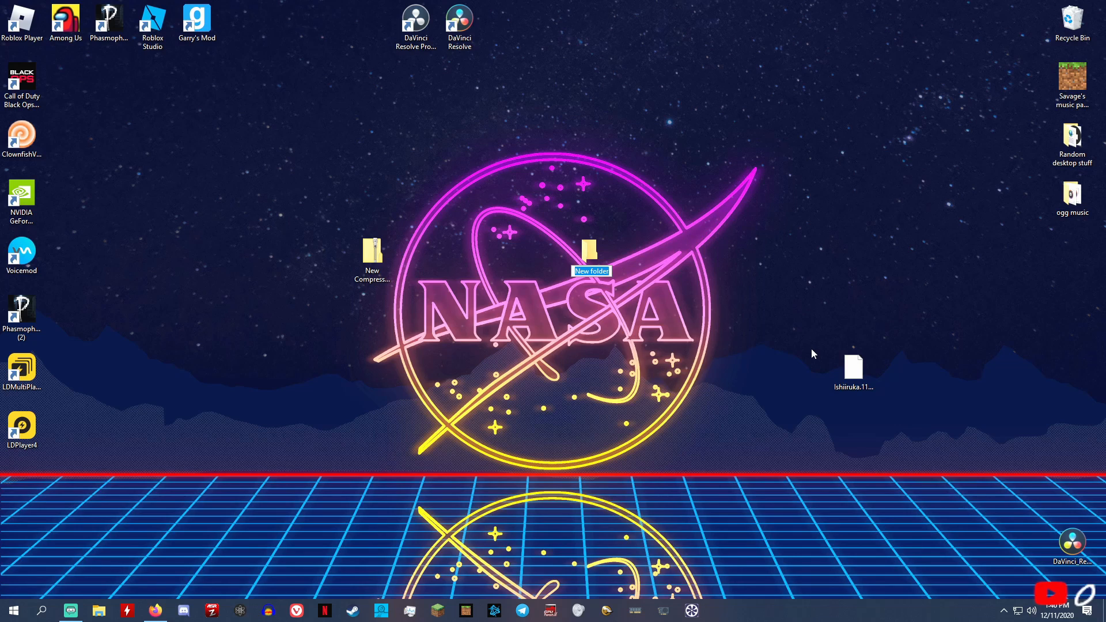
pyautogui.write('Dolphin')
pyautogui.press('Return')
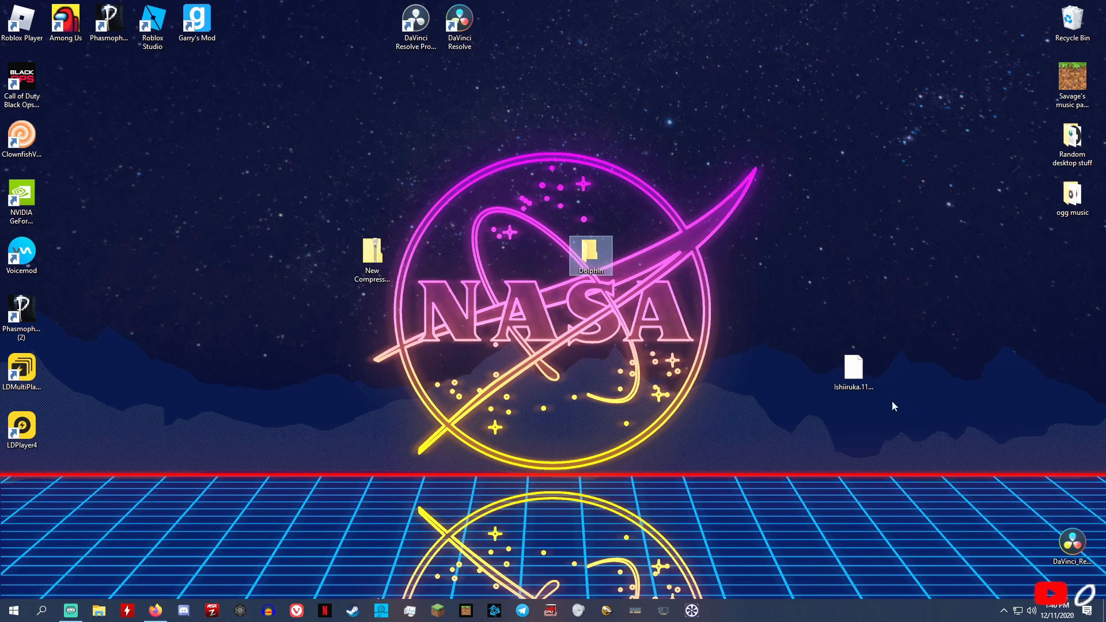
# Move the Ishiiruka archive from the desktop into the Dolphin folder and open that folder
pyautogui.moveTo(853, 368); pyautogui.dragTo(576, 257)
pyautogui.doubleClick(576, 256)
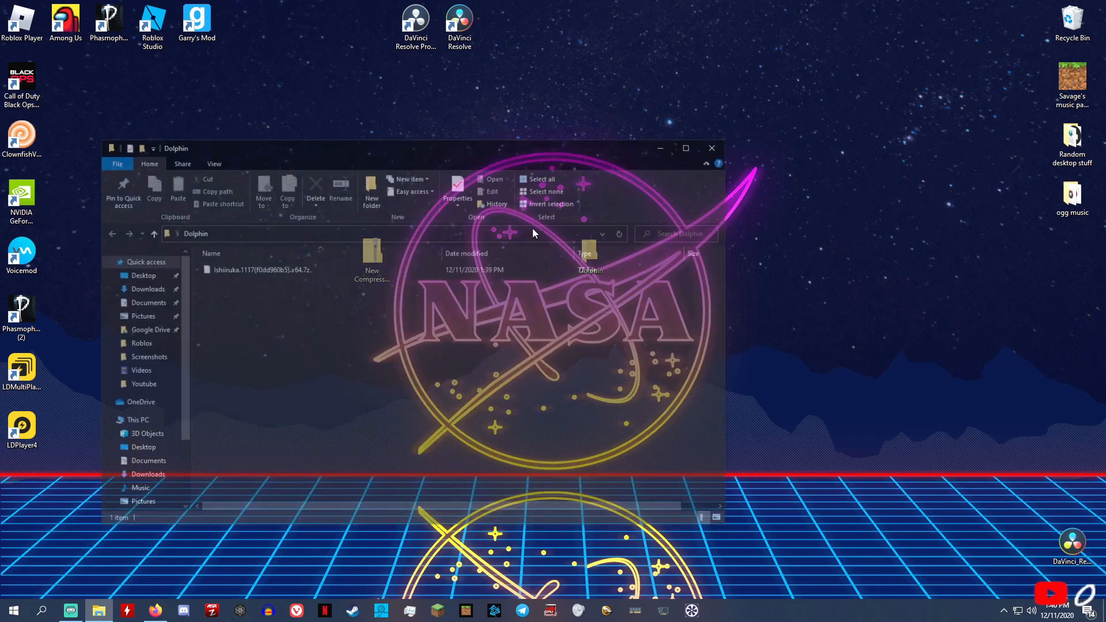
pyautogui.moveTo(323, 347); pyautogui.dragTo(331, 299)
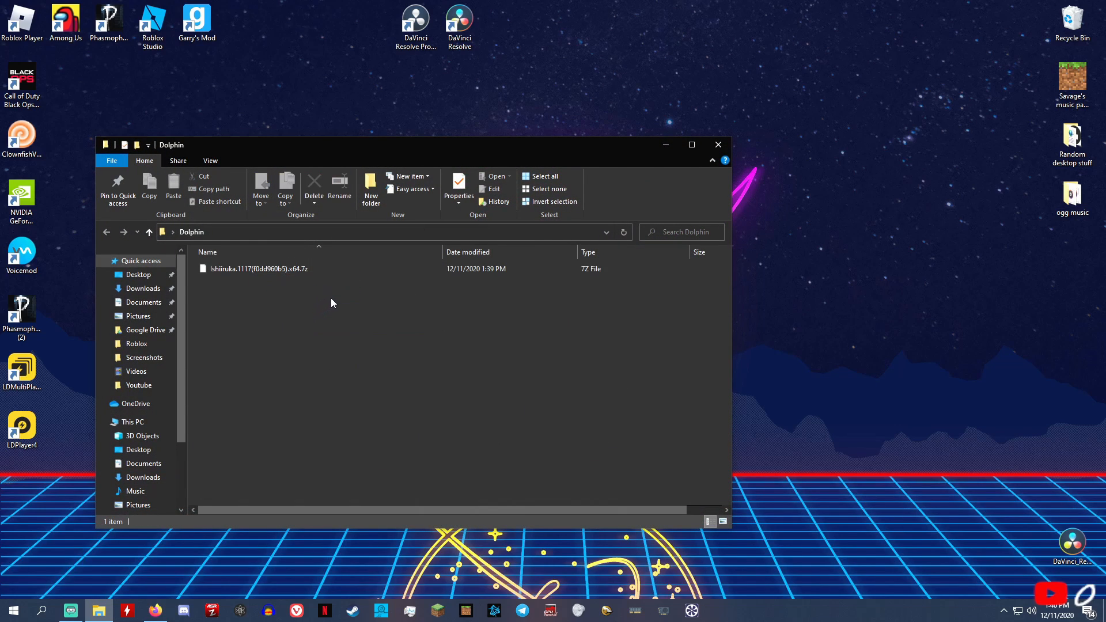
# Check which actions are available for the Ishiiruka .7z archive in the Dolphin folder
pyautogui.rightClick(340, 264)
pyautogui.click(256, 267)
pyautogui.click(254, 267)
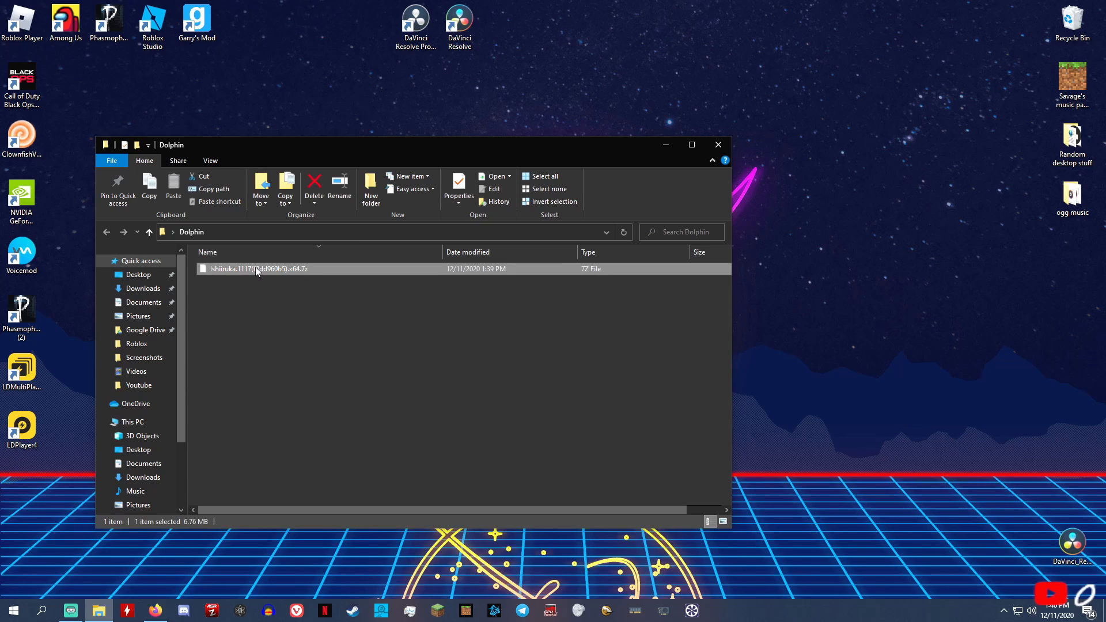
pyautogui.rightClick(255, 267)
pyautogui.click(190, 374)
# Switch to Firefox and search the web for "7 zip" in a new tab
pyautogui.click(155, 610)
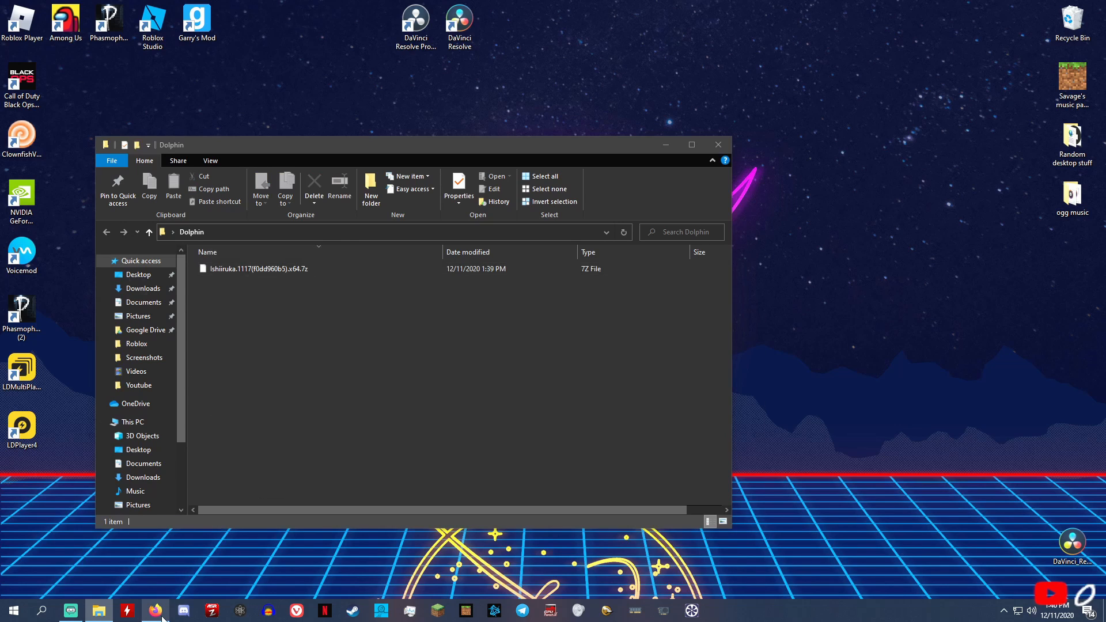
pyautogui.click(861, 174)
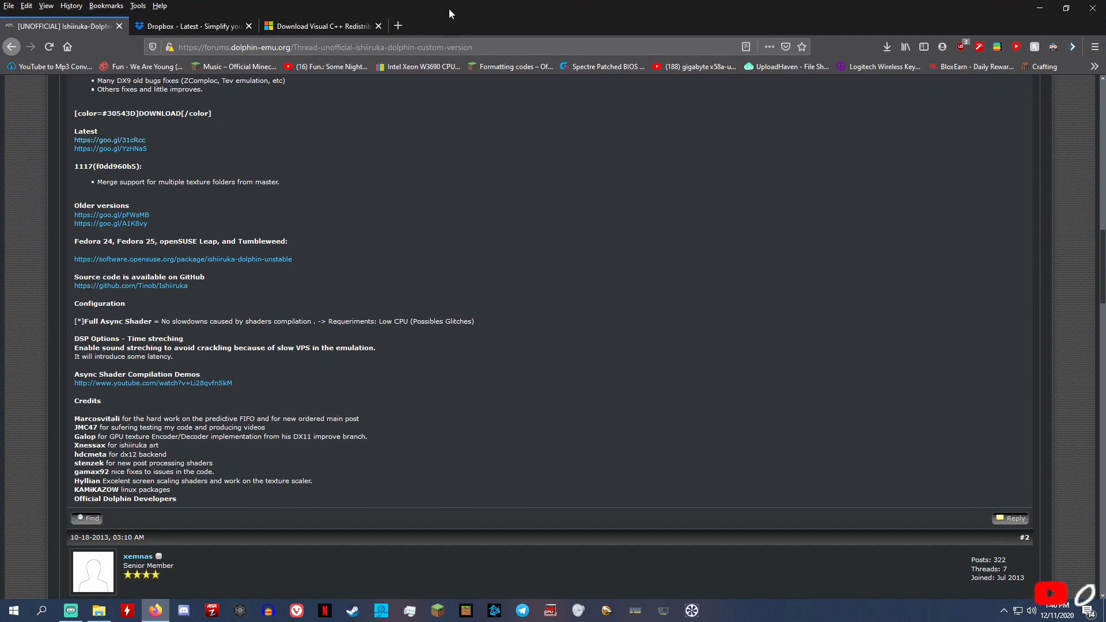
pyautogui.click(398, 25)
pyautogui.write('7 zip')
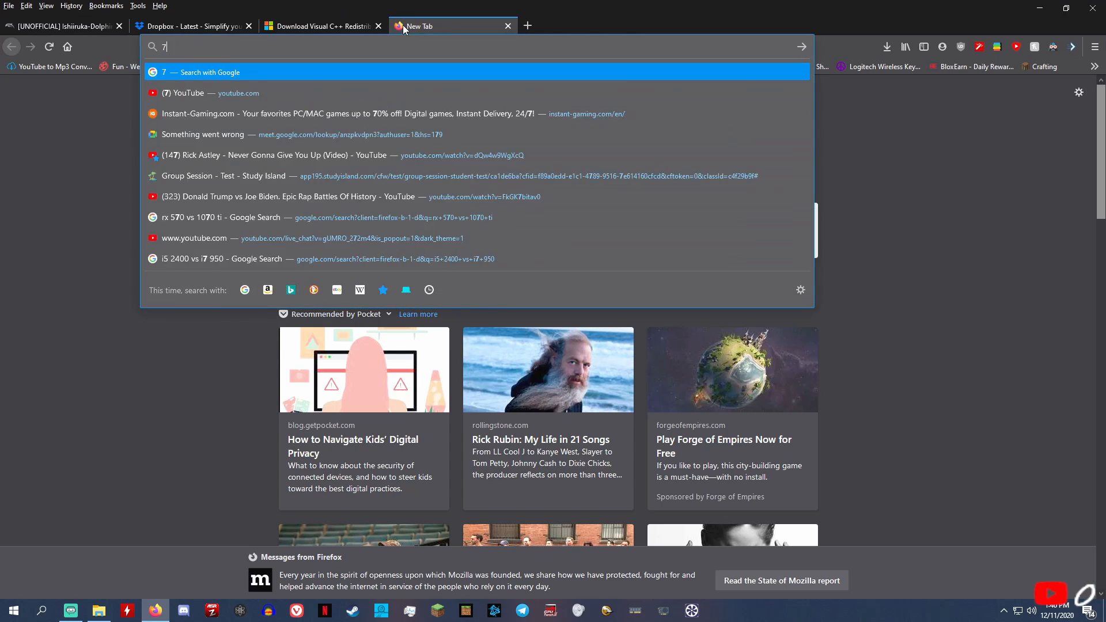
pyautogui.press('Return')
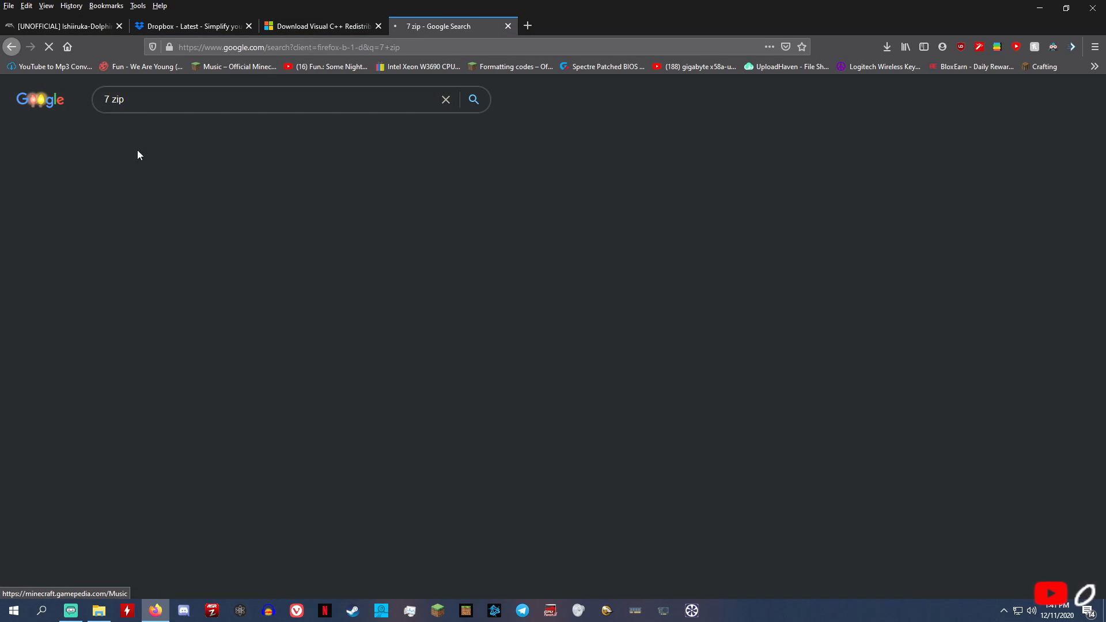
# Open the 7-Zip website, look at the 32-bit and 64-bit downloads for version 19.00, and close the tab
pyautogui.click(117, 199)
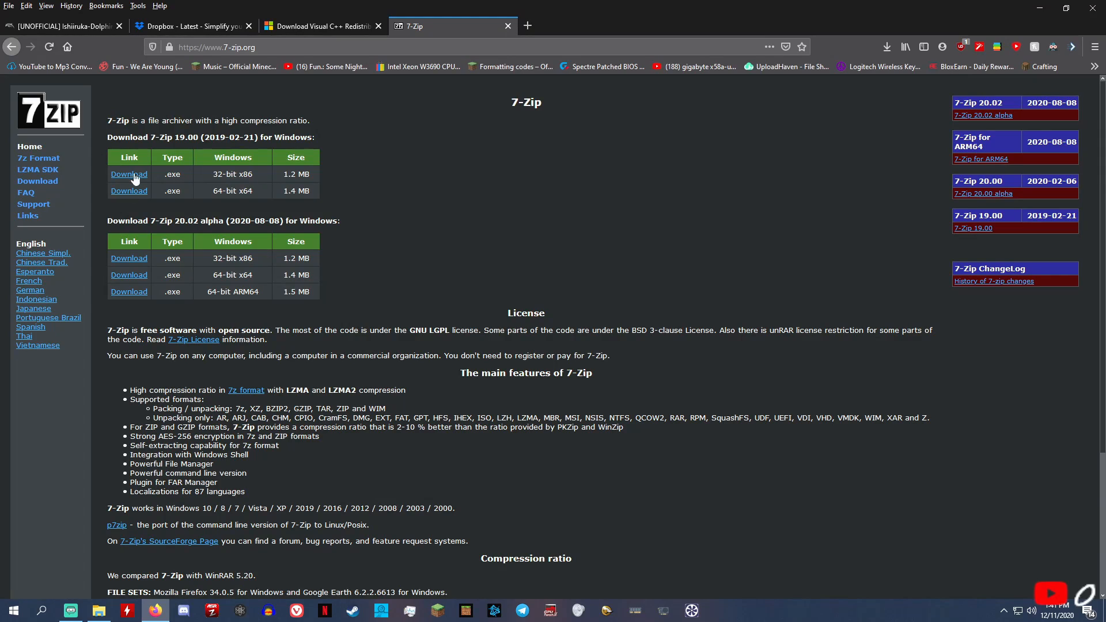
pyautogui.moveTo(211, 173); pyautogui.dragTo(261, 174)
pyautogui.click(252, 186)
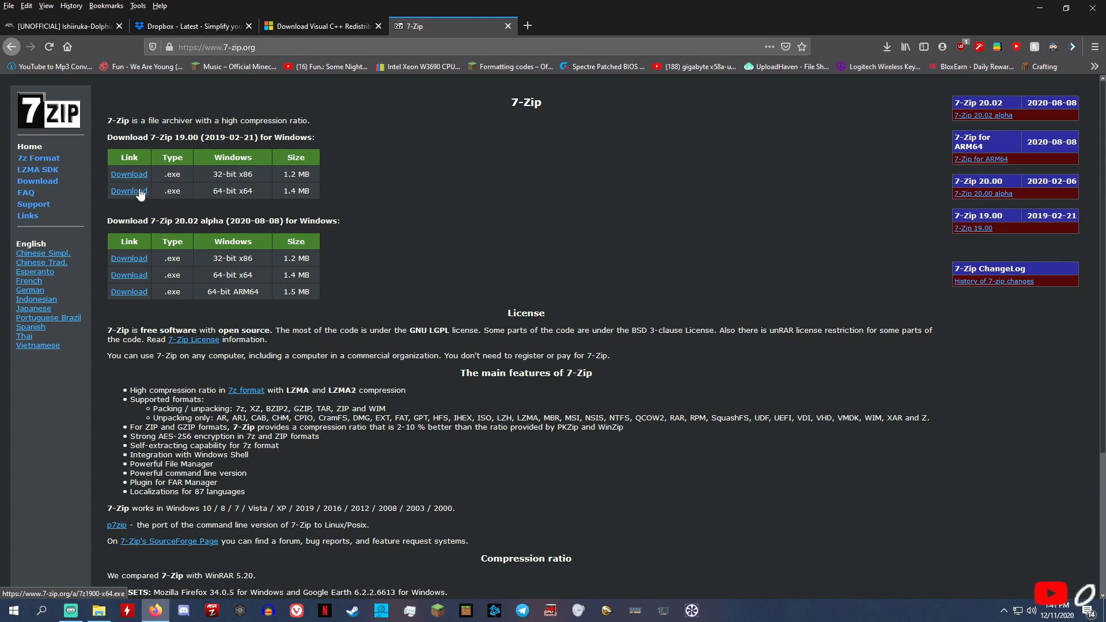
pyautogui.click(508, 26)
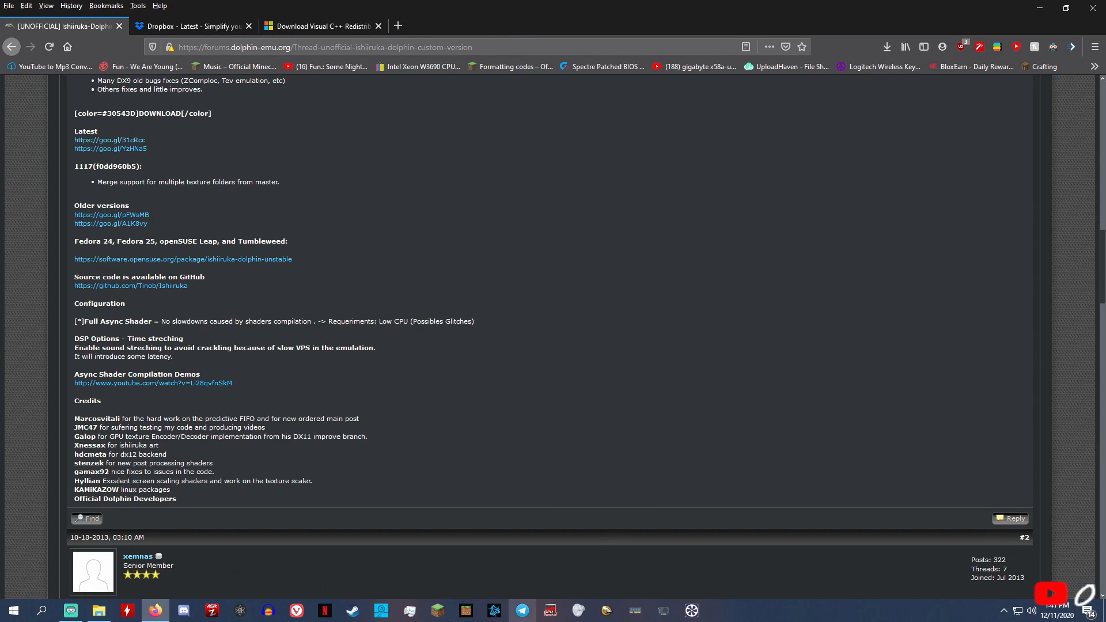
# Switch to the Dolphin folder in File Explorer, minimize the browser and maximize the folder window
pyautogui.click(104, 612)
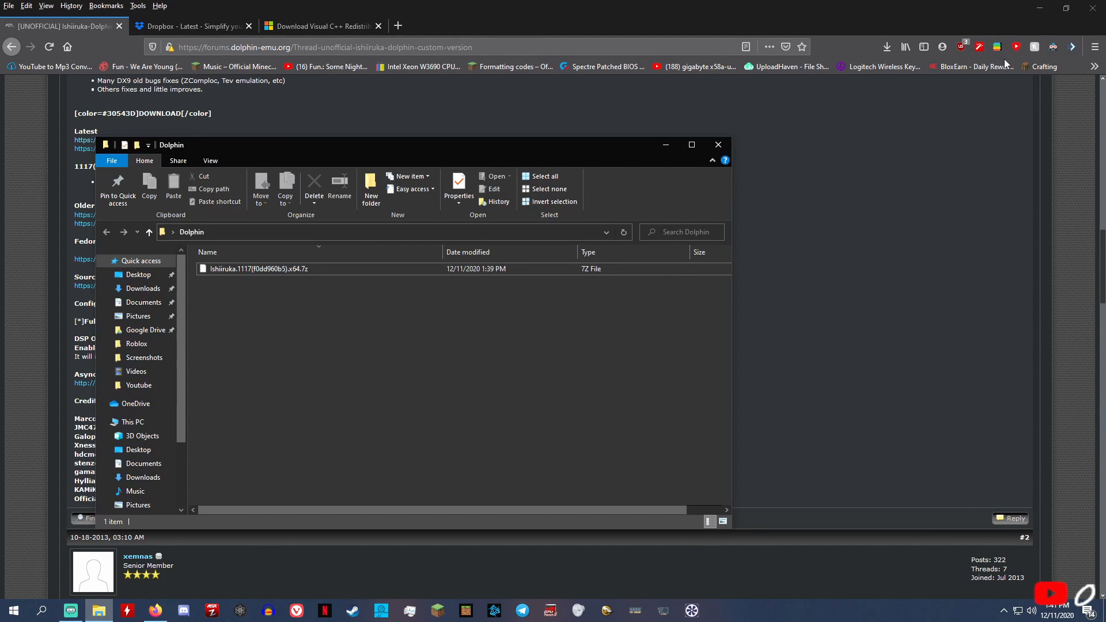
pyautogui.click(1040, 8)
pyautogui.moveTo(468, 362); pyautogui.dragTo(416, 321)
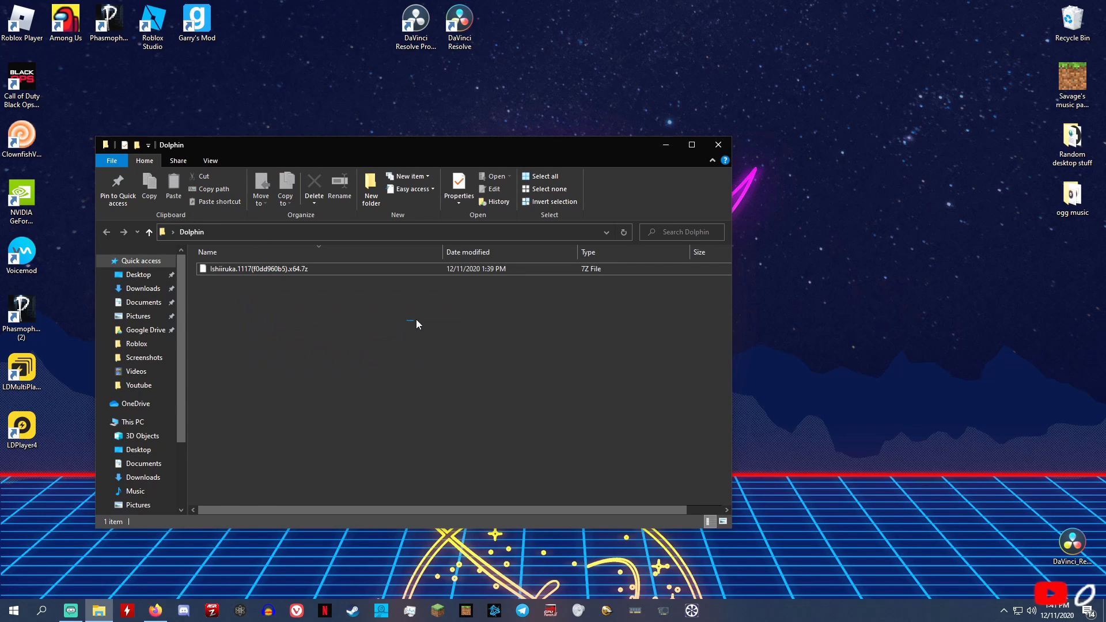
pyautogui.click(691, 144)
# Extract the Ishiiruka .7z archive directly into the Dolphin folder with 7-Zip and remove the archive from the folder
pyautogui.moveTo(787, 184); pyautogui.dragTo(201, 138)
pyautogui.rightClick(198, 133)
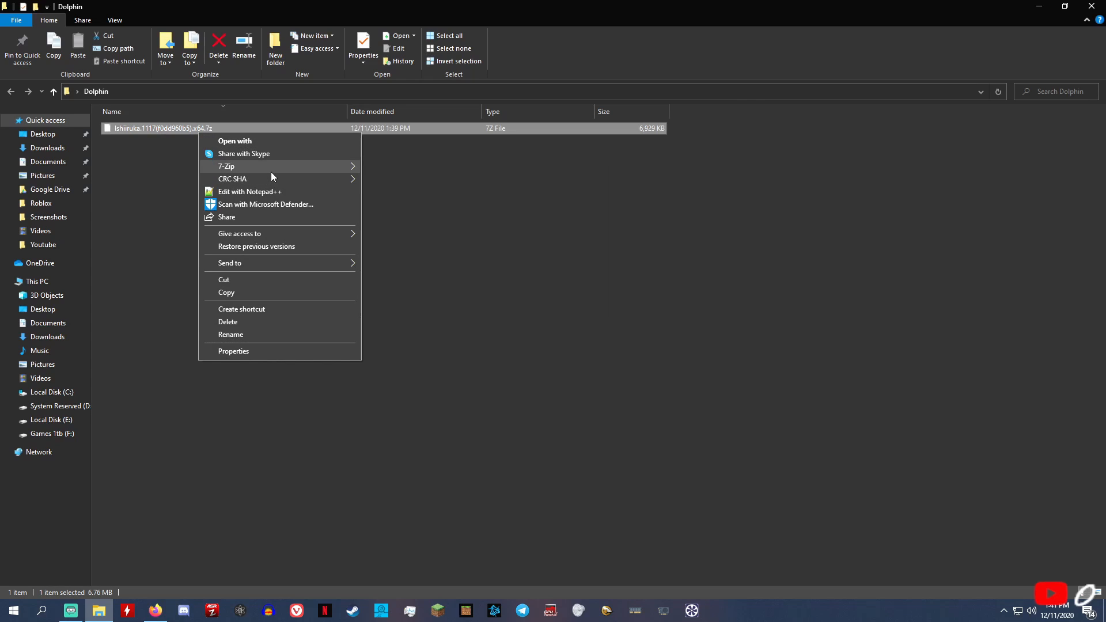
pyautogui.moveTo(274, 171)
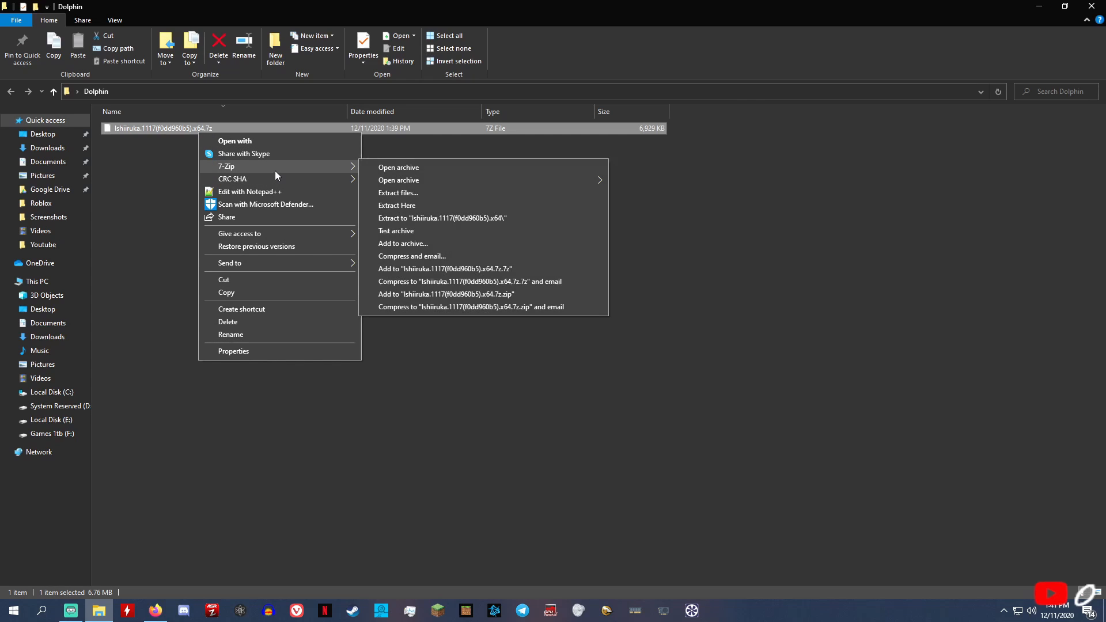
pyautogui.click(462, 206)
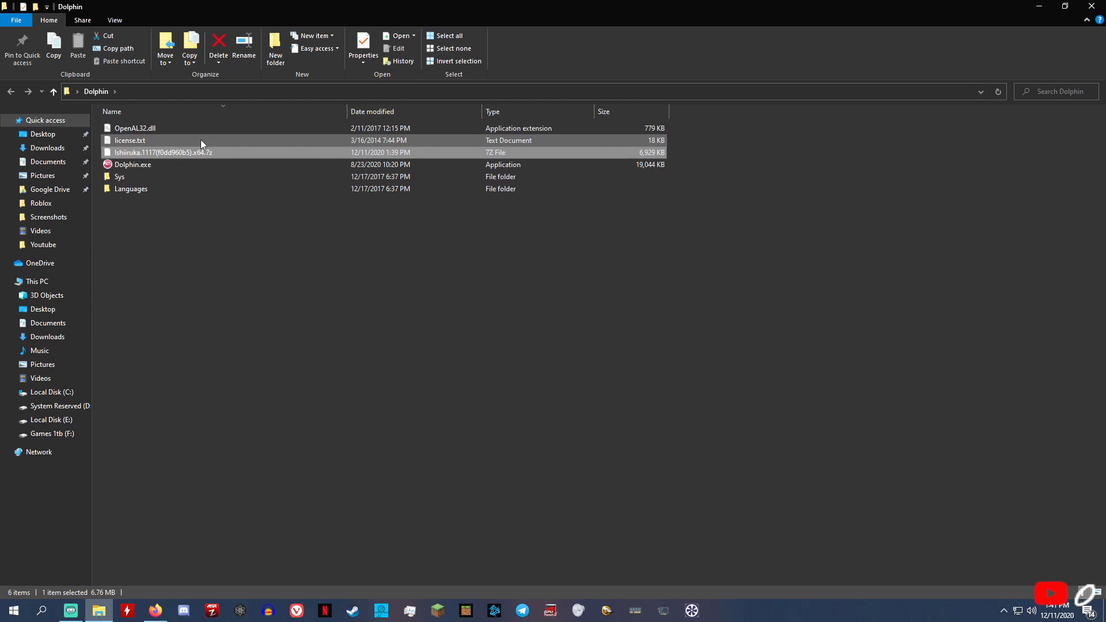
pyautogui.moveTo(198, 148); pyautogui.dragTo(230, 0)
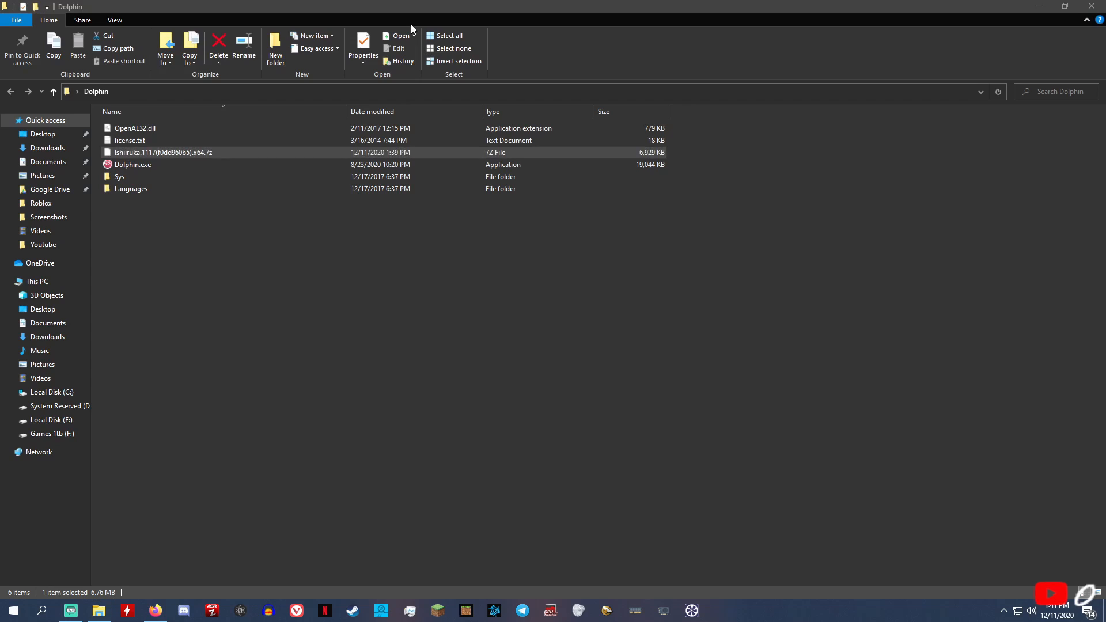
pyautogui.click(315, 219)
# Launch Dolphin.exe, authorize usage statistics reporting, and move the emulator window toward the middle of the screen
pyautogui.doubleClick(205, 153)
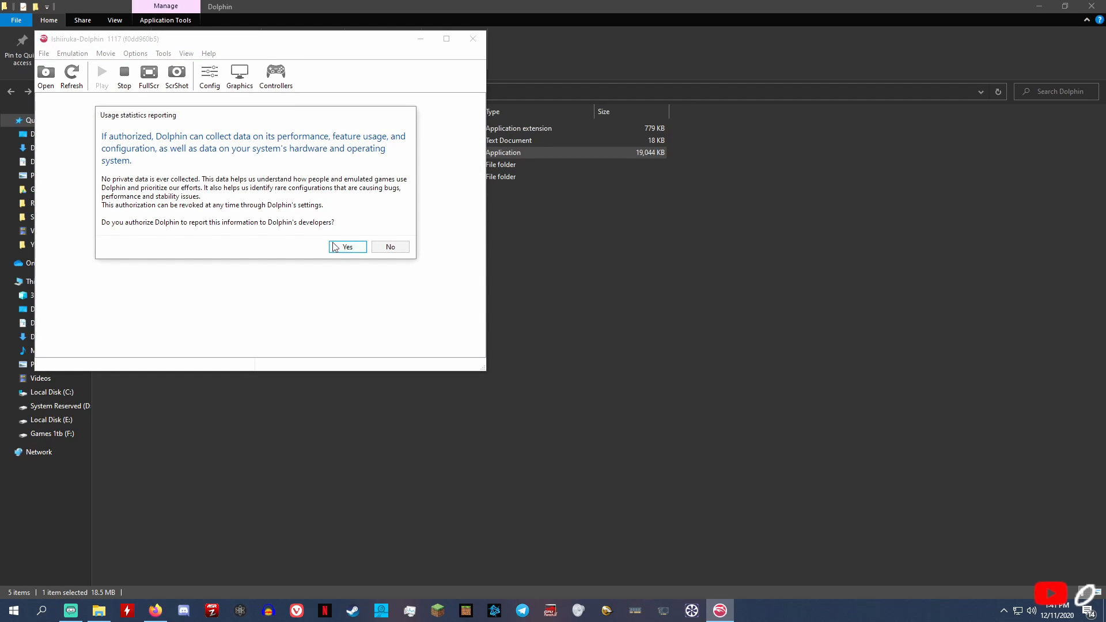
pyautogui.click(351, 248)
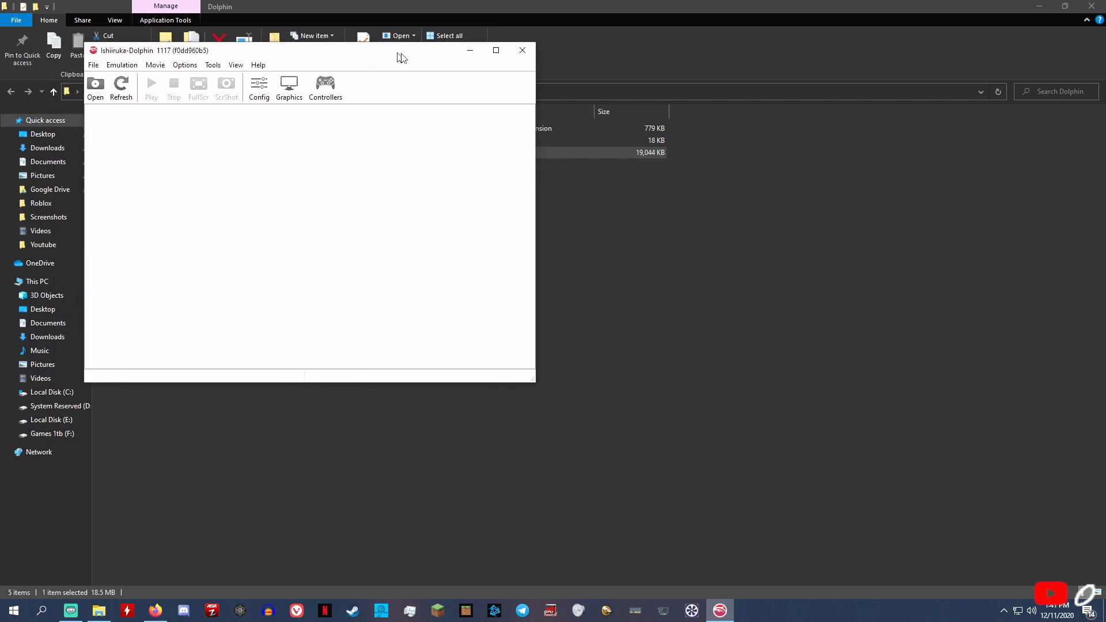
pyautogui.moveTo(608, 125); pyautogui.dragTo(617, 105)
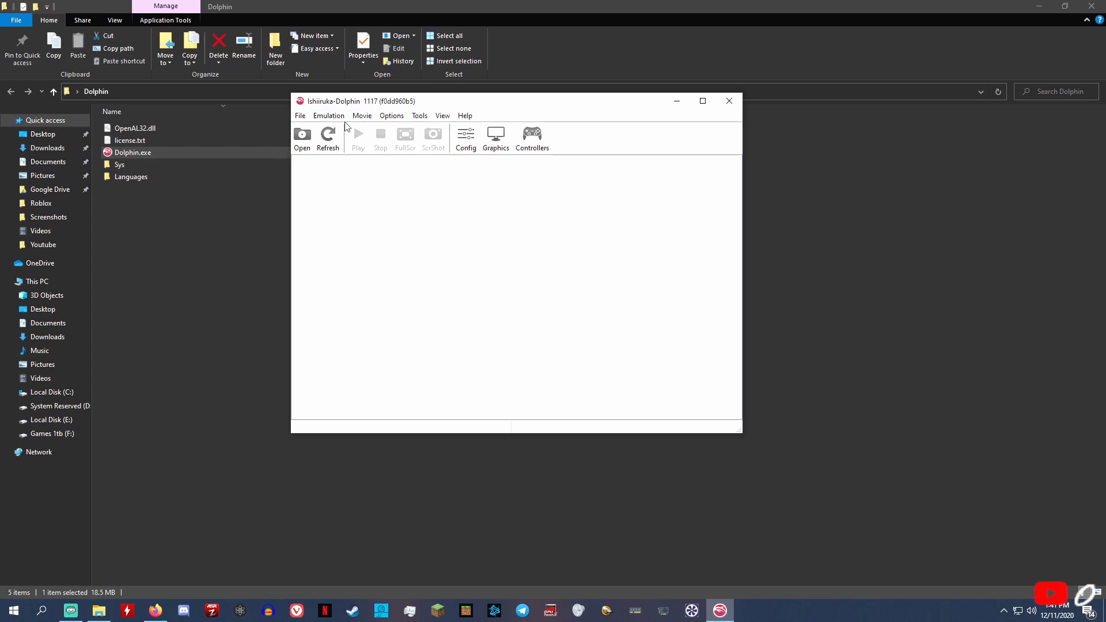
pyautogui.click(156, 610)
pyautogui.click(396, 29)
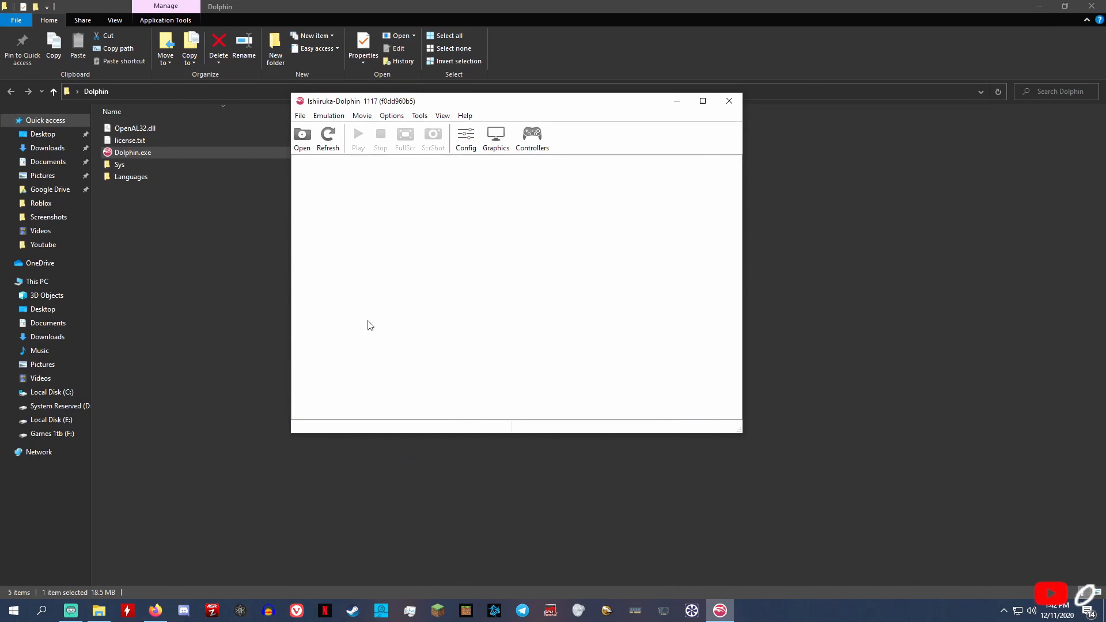
pyautogui.click(212, 265)
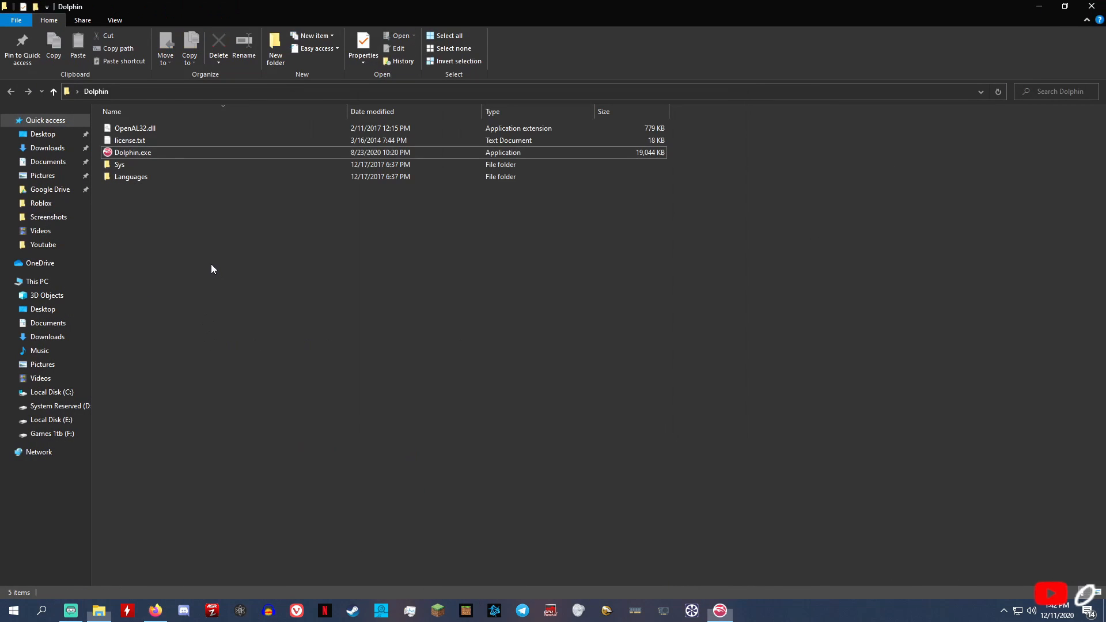
pyautogui.click(720, 610)
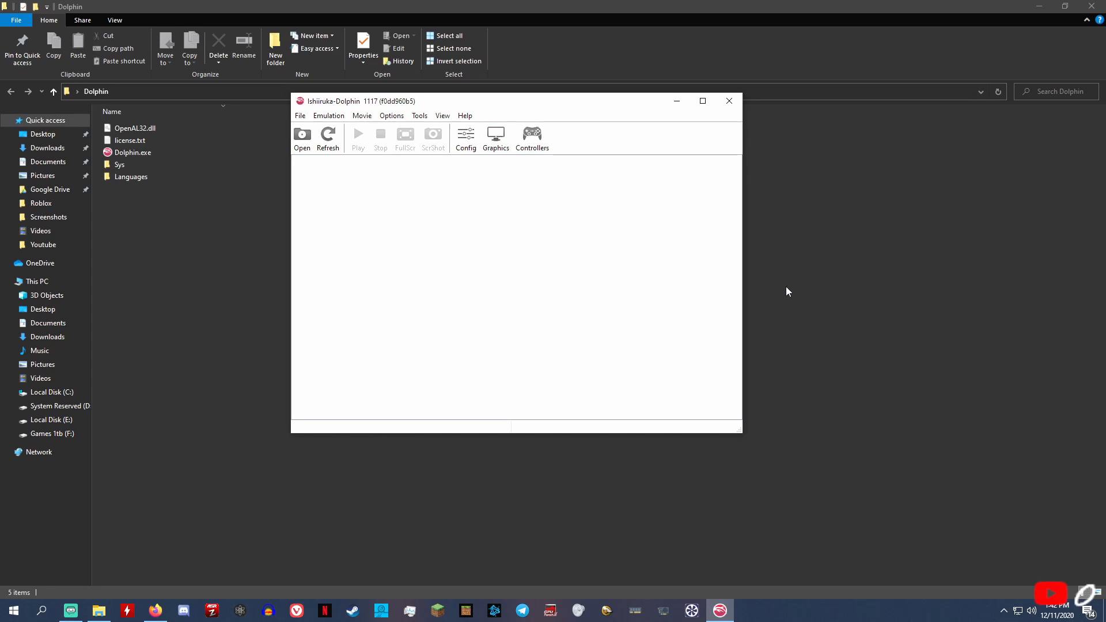
pyautogui.click(156, 610)
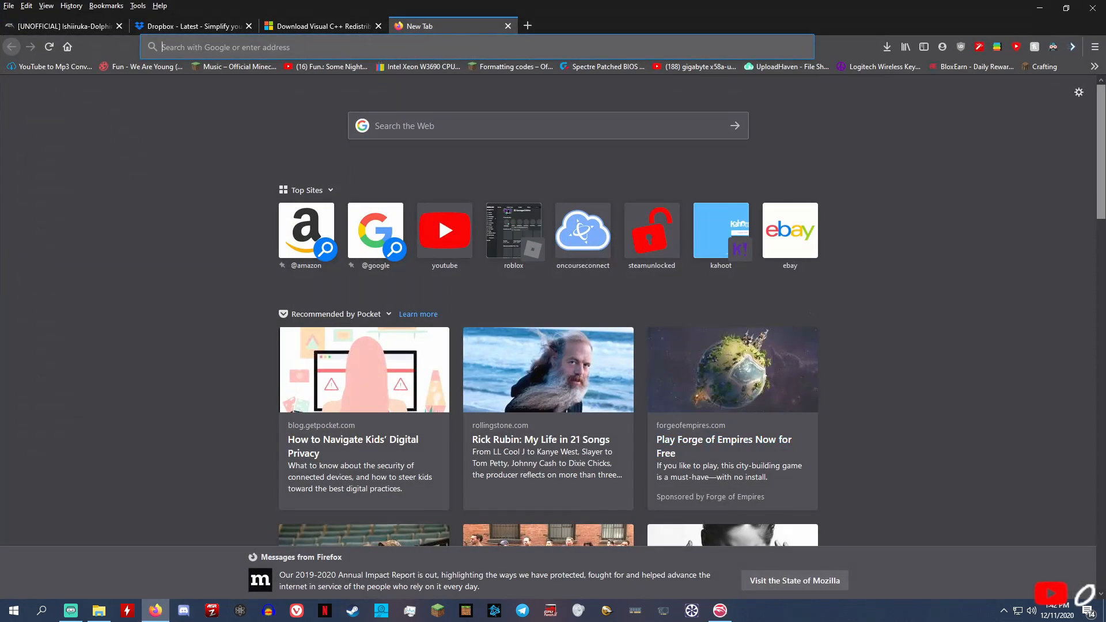
pyautogui.moveTo(829, 16); pyautogui.dragTo(621, 244)
pyautogui.click(841, 235)
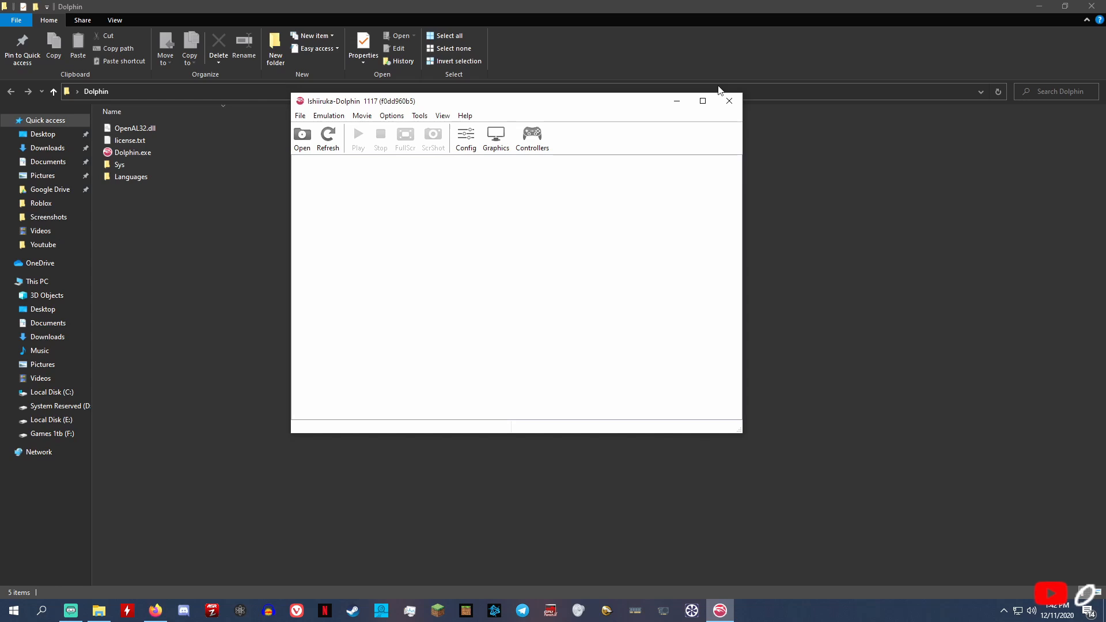
pyautogui.click(540, 144)
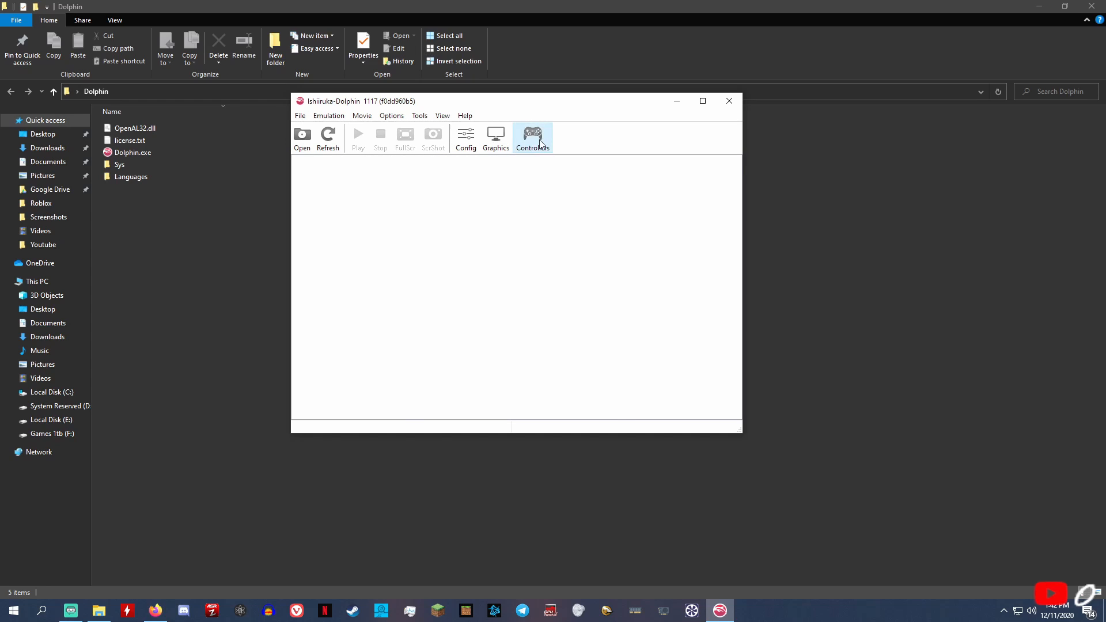
pyautogui.click(611, 95)
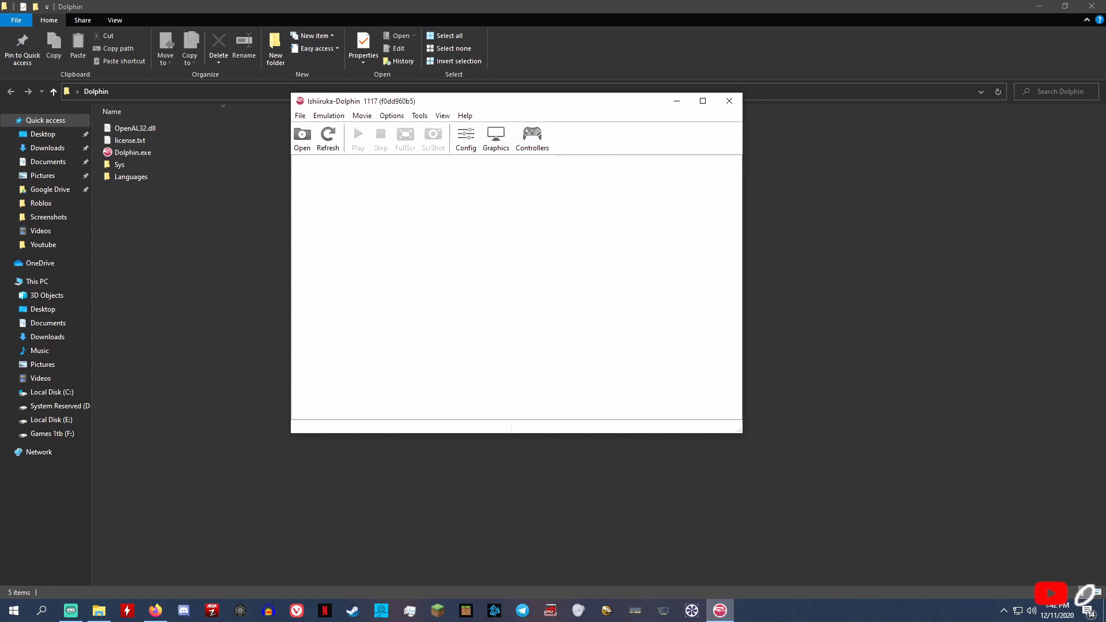
pyautogui.click(400, 44)
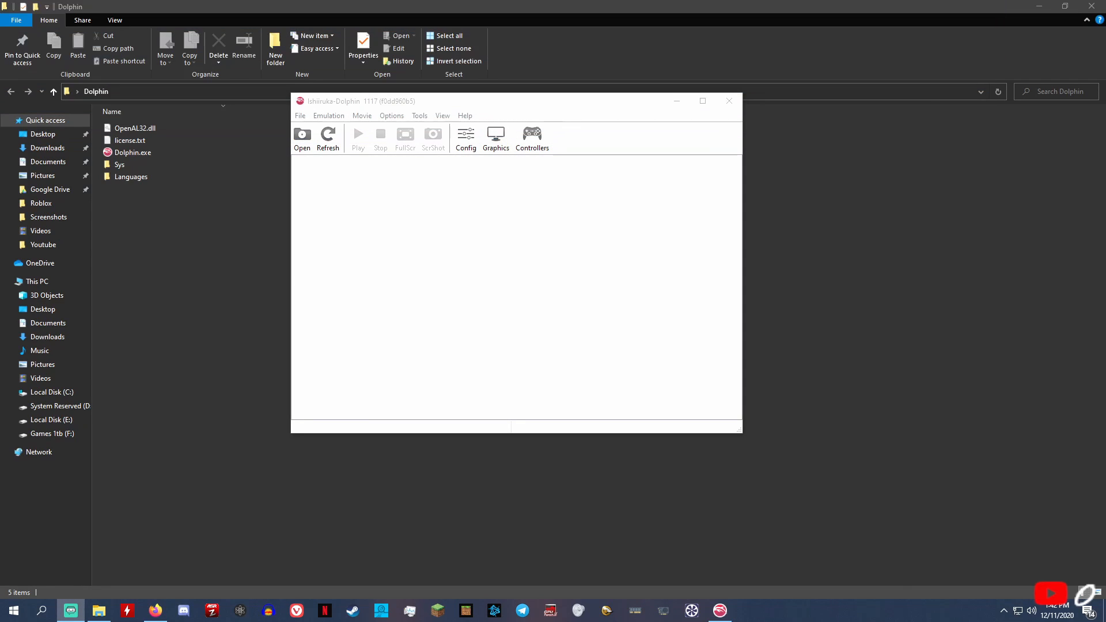
# Open the controller configuration and choose Standard Controller for GameCube Port 1
pyautogui.click(541, 133)
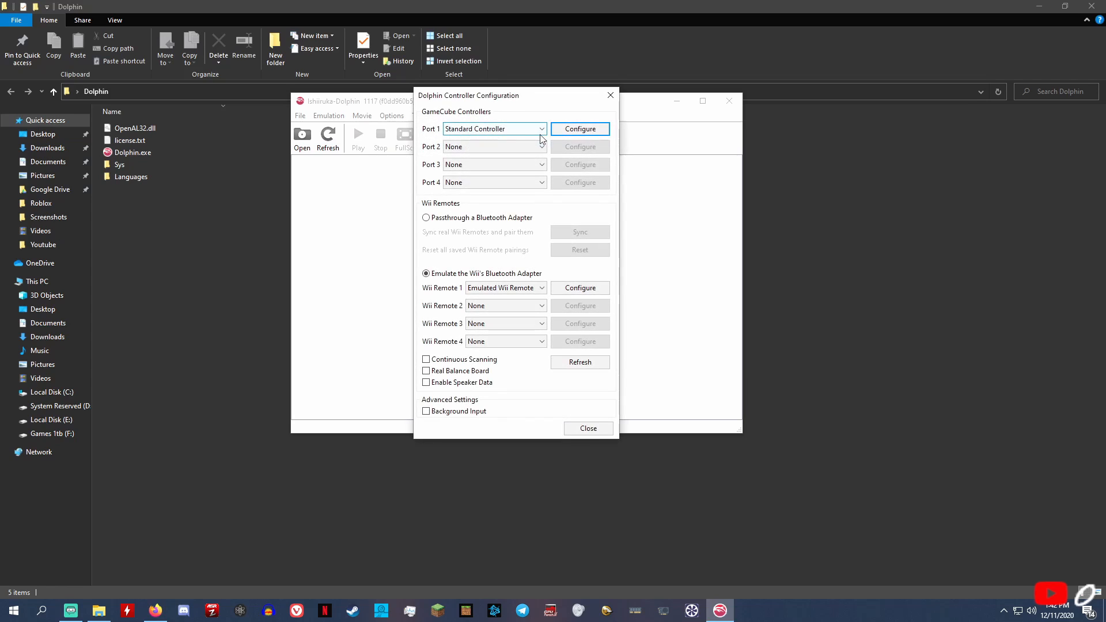
pyautogui.click(500, 131)
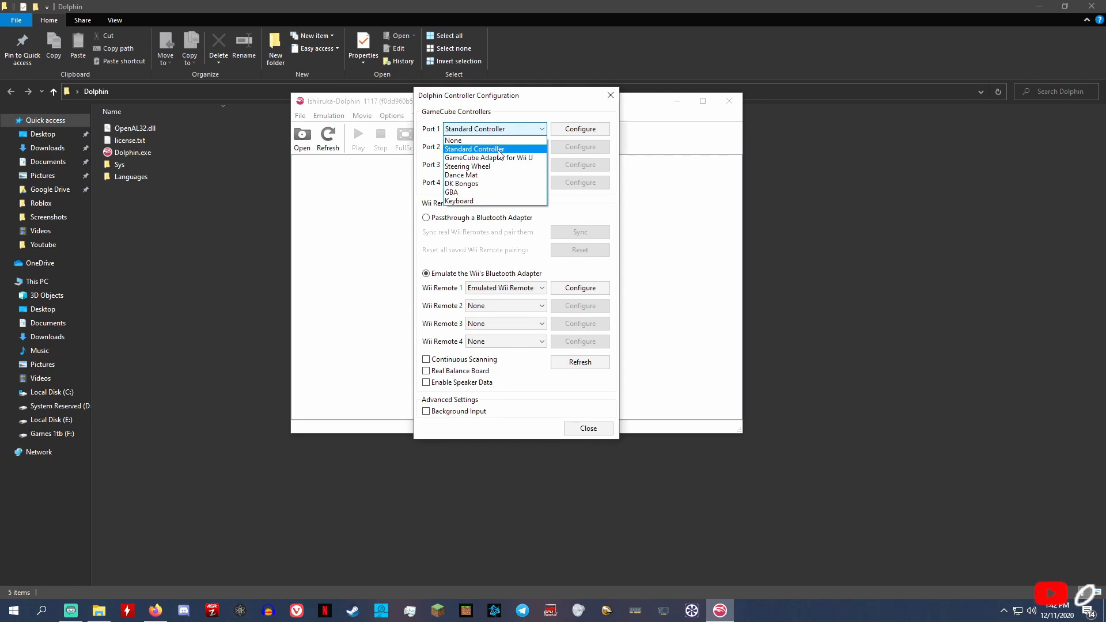
pyautogui.click(499, 150)
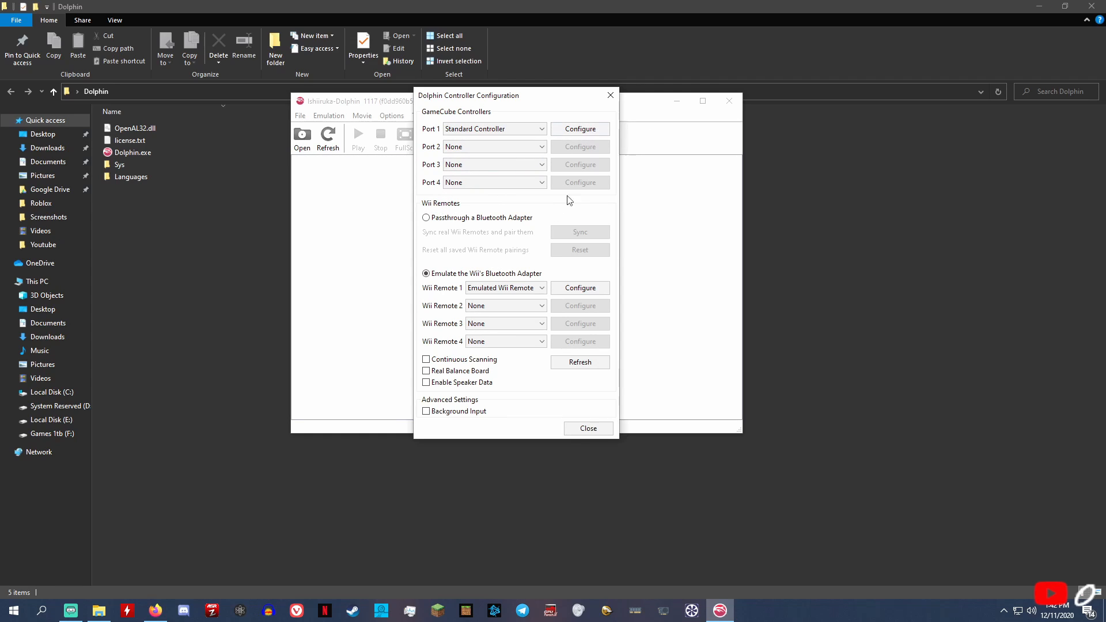
pyautogui.click(492, 129)
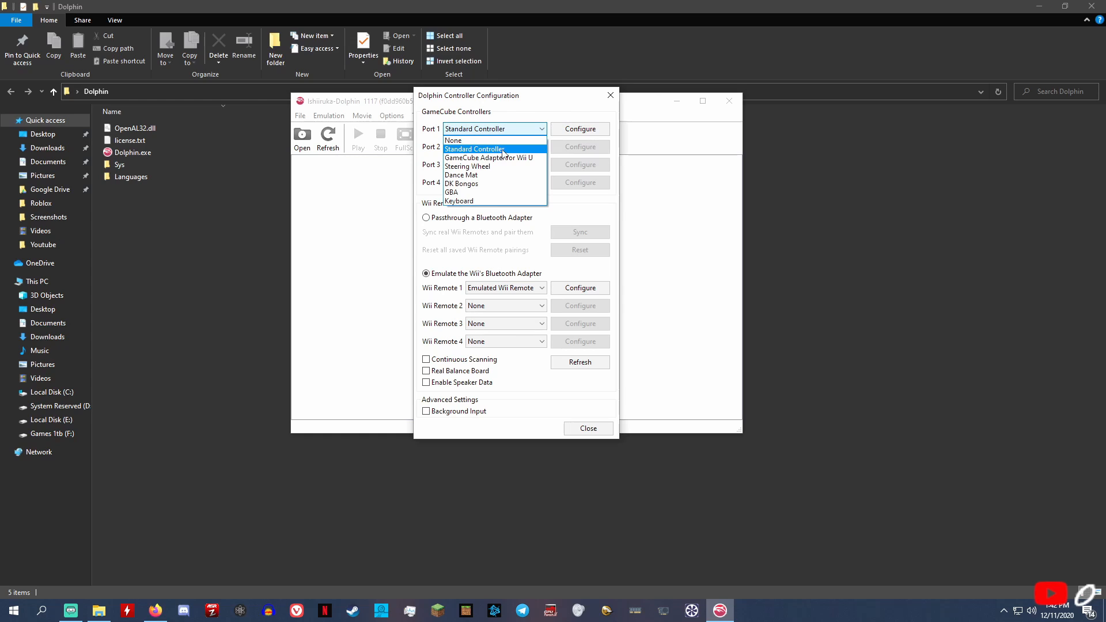
pyautogui.click(532, 150)
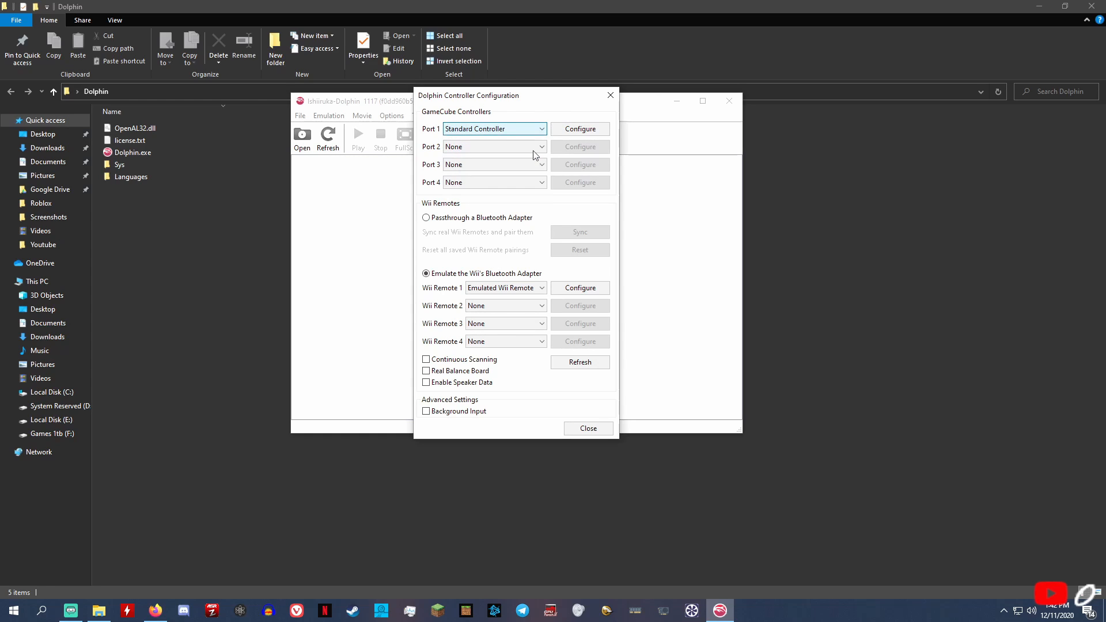
# Open the Port 1 controller configuration, refresh the devices and select DInput/0/Bluetooth XINPUT compatible input device
pyautogui.click(579, 129)
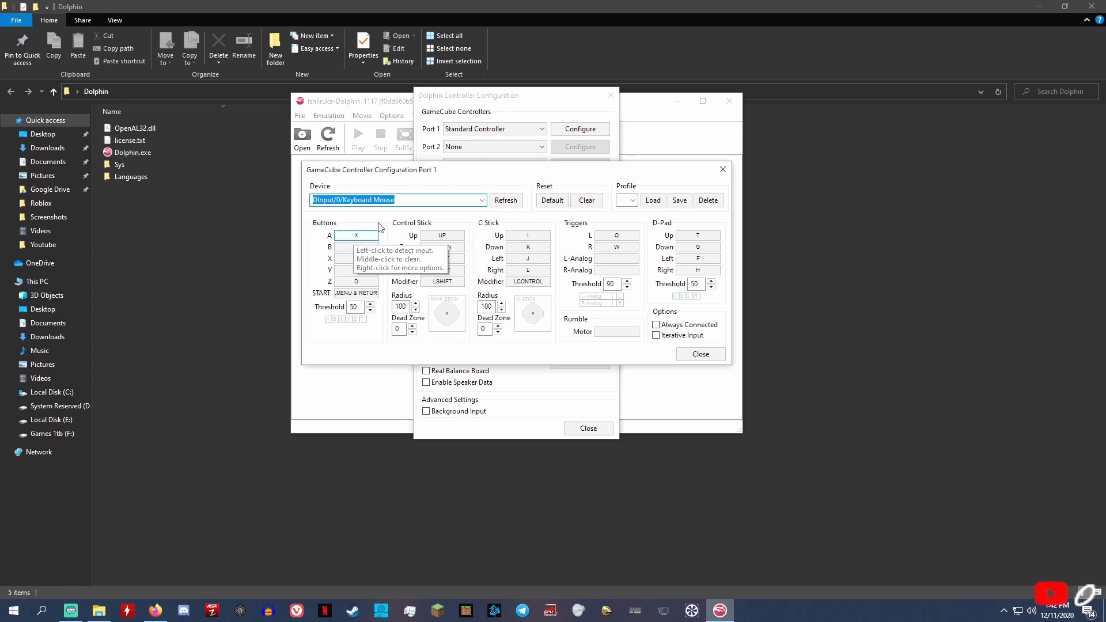
pyautogui.click(506, 203)
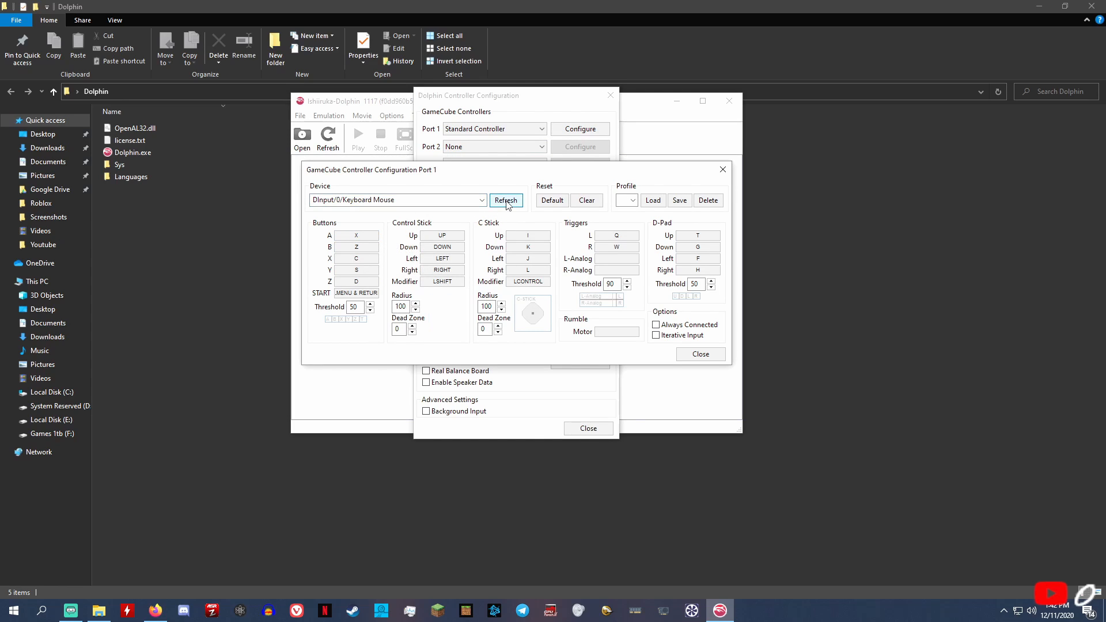
pyautogui.click(482, 200)
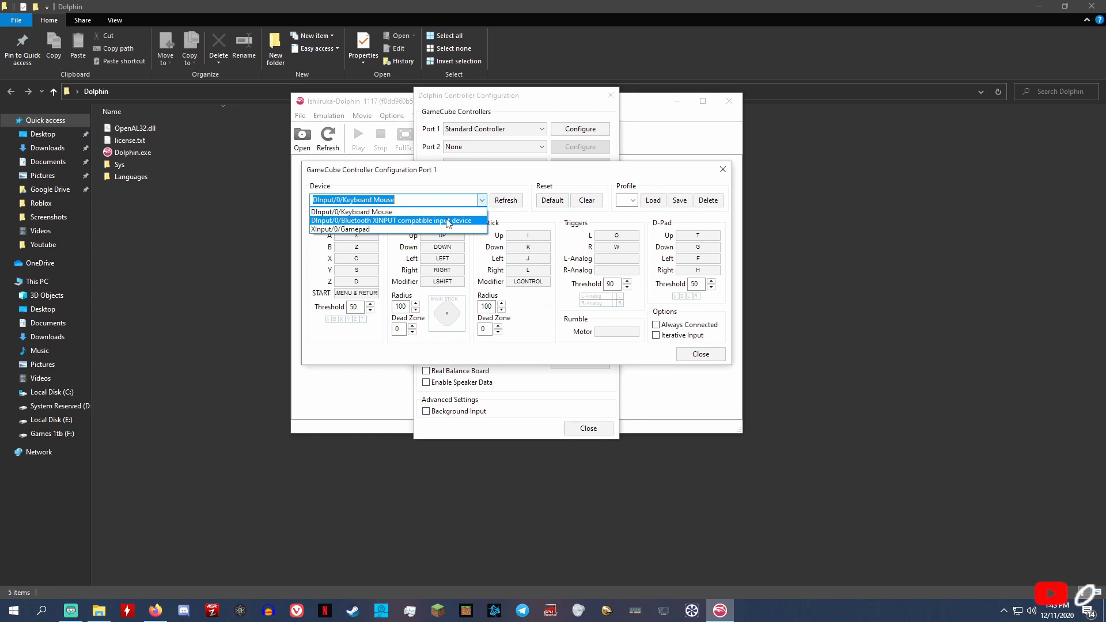
pyautogui.click(313, 222)
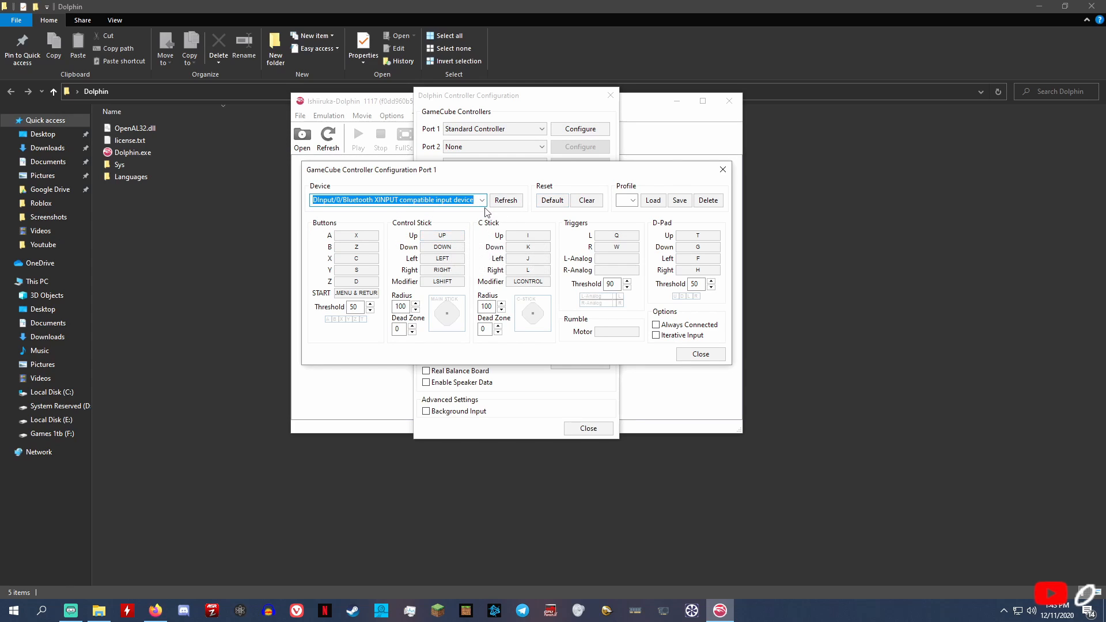
# Map A, B, X, Y, Z and START to the gamepad's Button 0, 1, 2, 3, 5 and 6
pyautogui.click(361, 236)
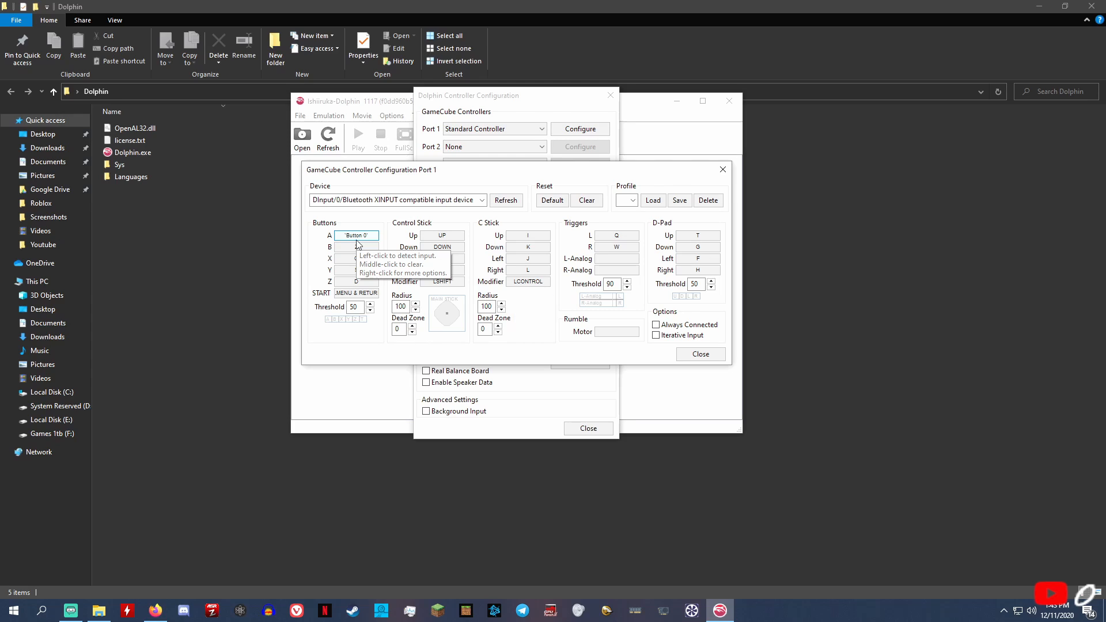
pyautogui.click(356, 247)
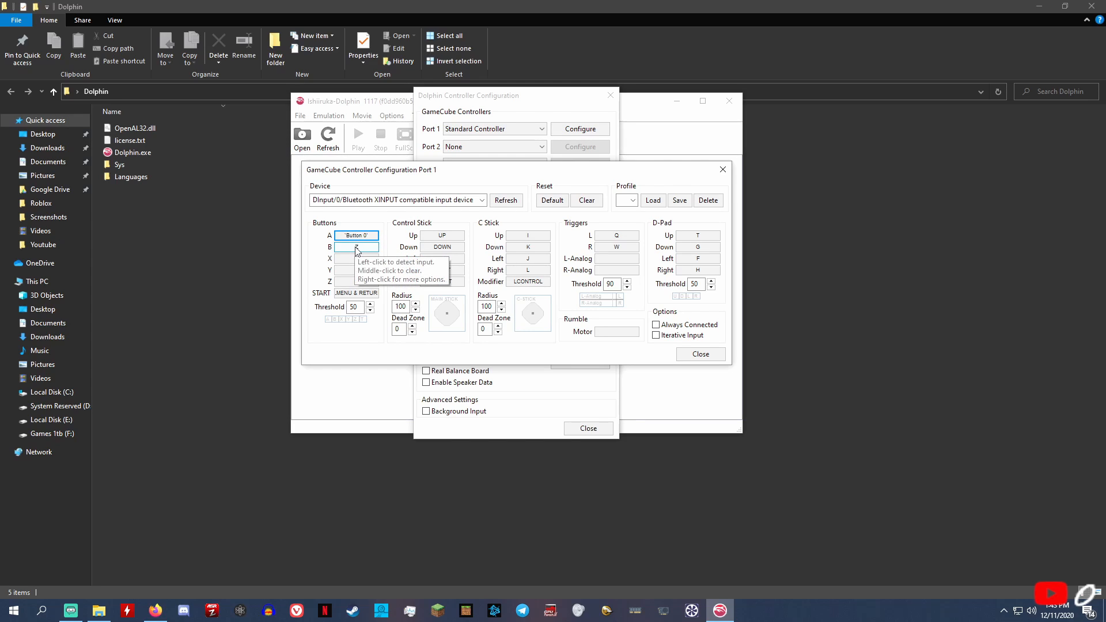
pyautogui.click(356, 247)
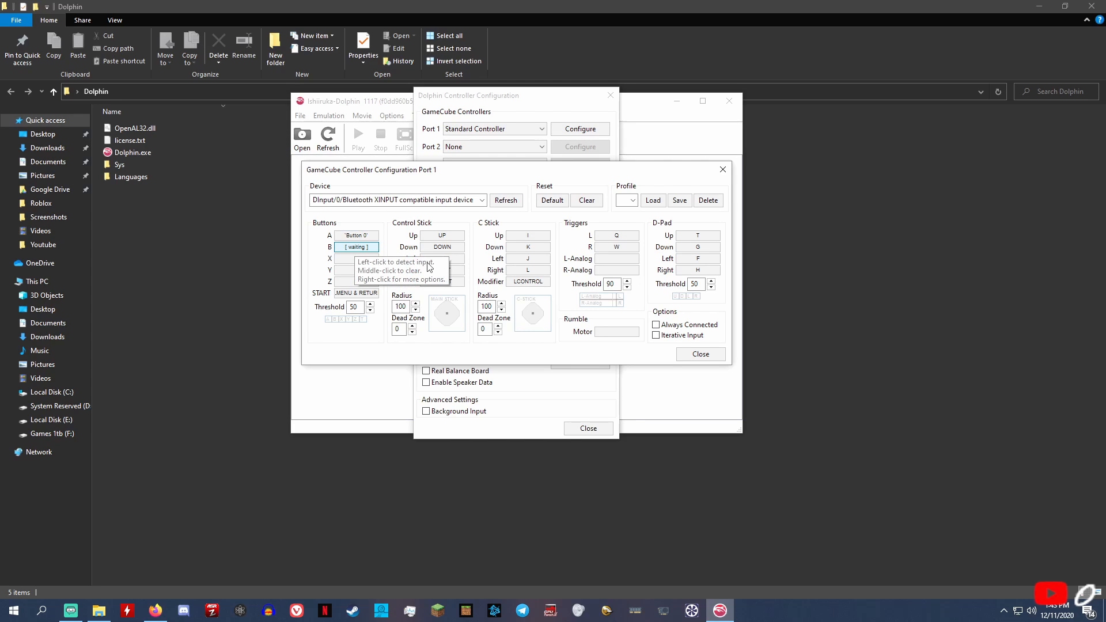
pyautogui.click(357, 259)
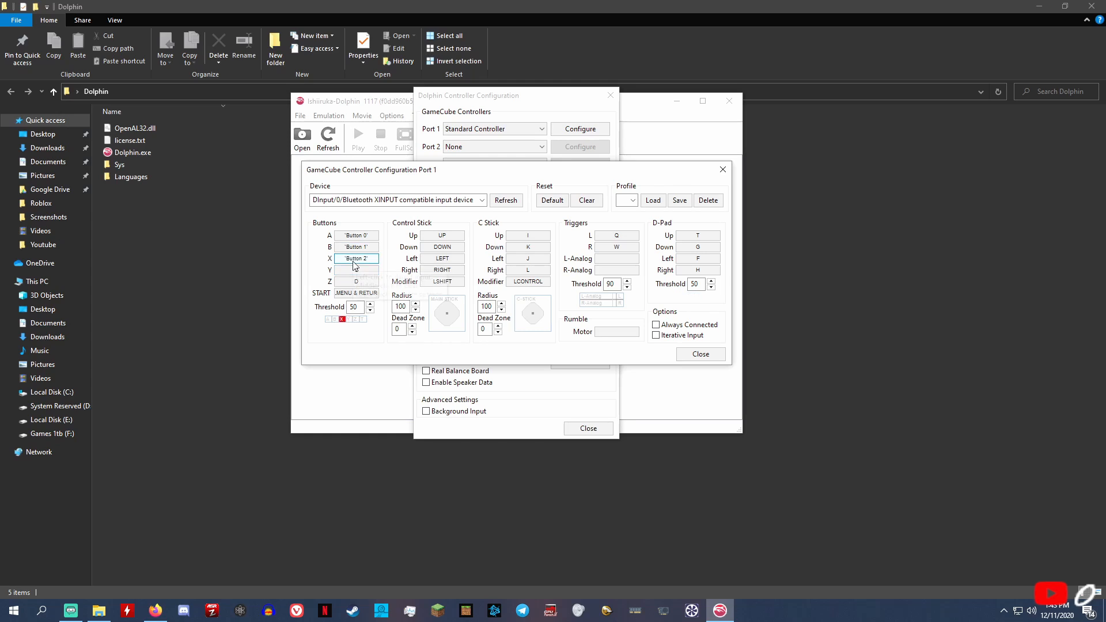
pyautogui.click(353, 270)
pyautogui.click(357, 282)
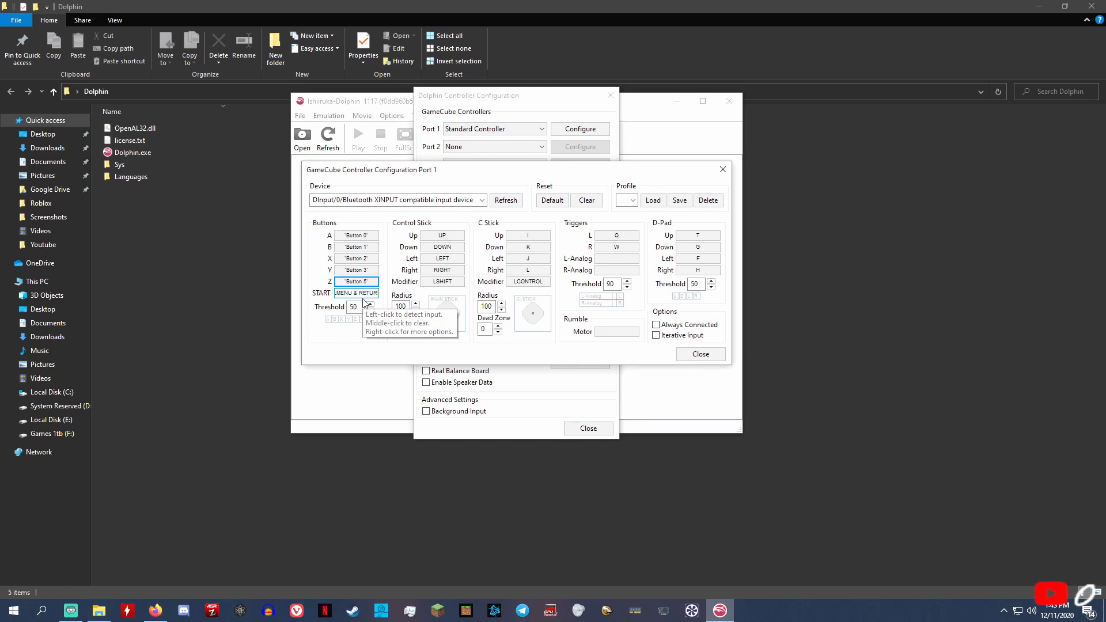
pyautogui.click(358, 293)
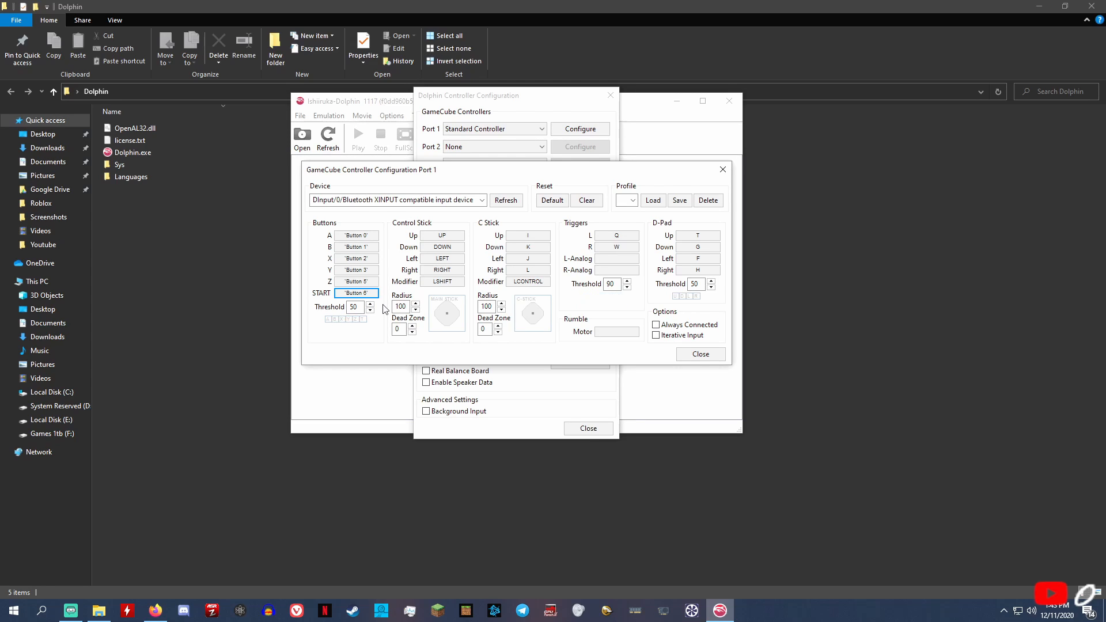
# Map the Control Stick's Up, Down, Left and Right to the gamepad's Axis Y-, Y+, X- and X+
pyautogui.click(461, 236)
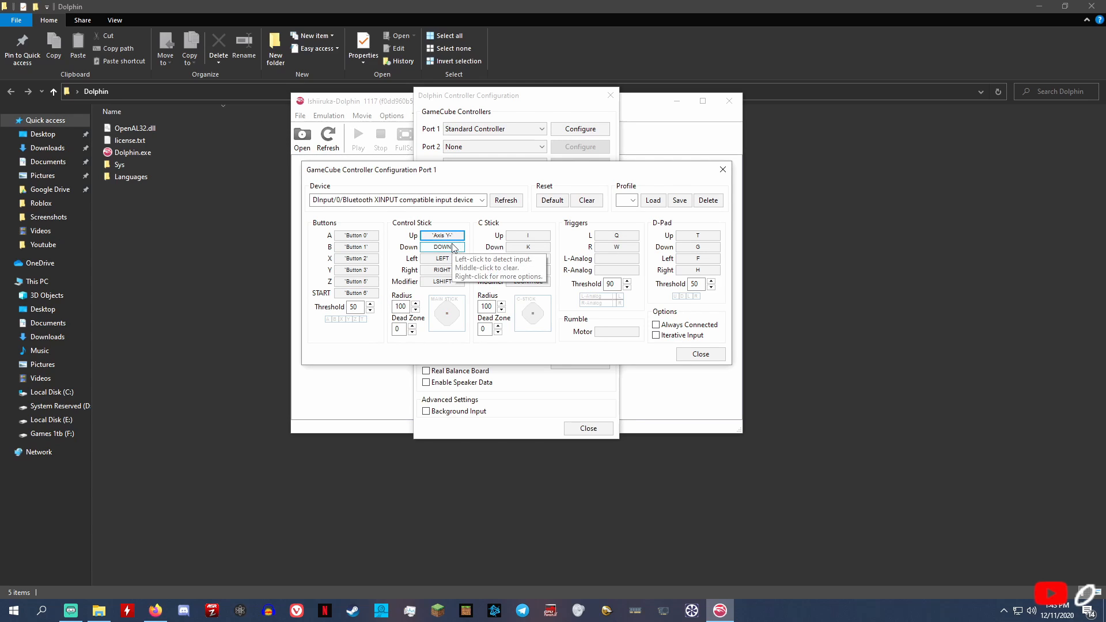
pyautogui.click(453, 248)
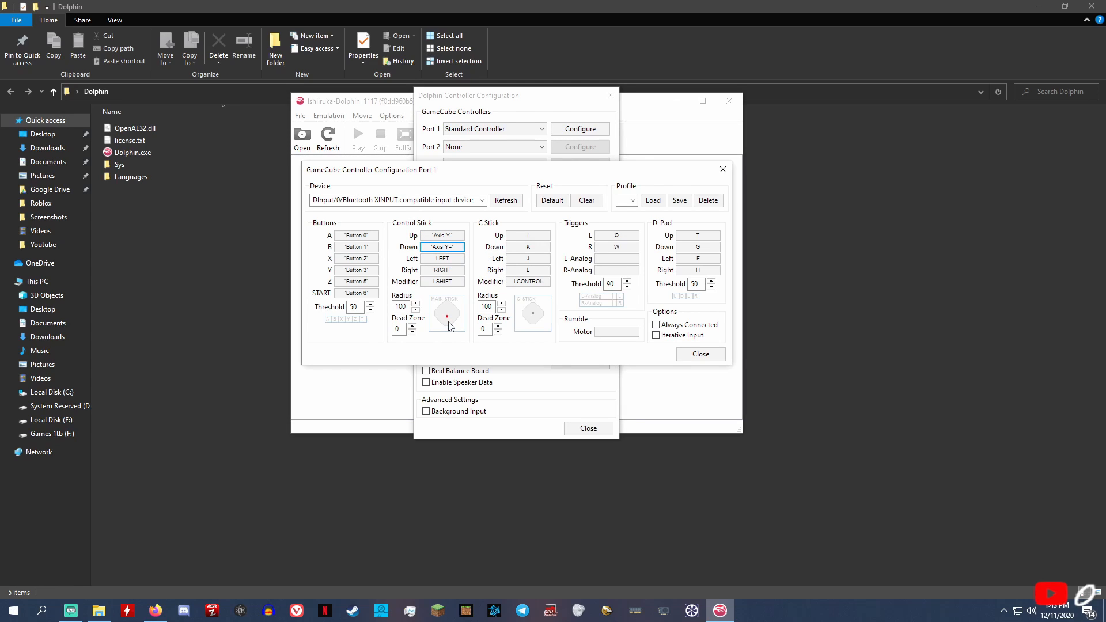
pyautogui.click(454, 259)
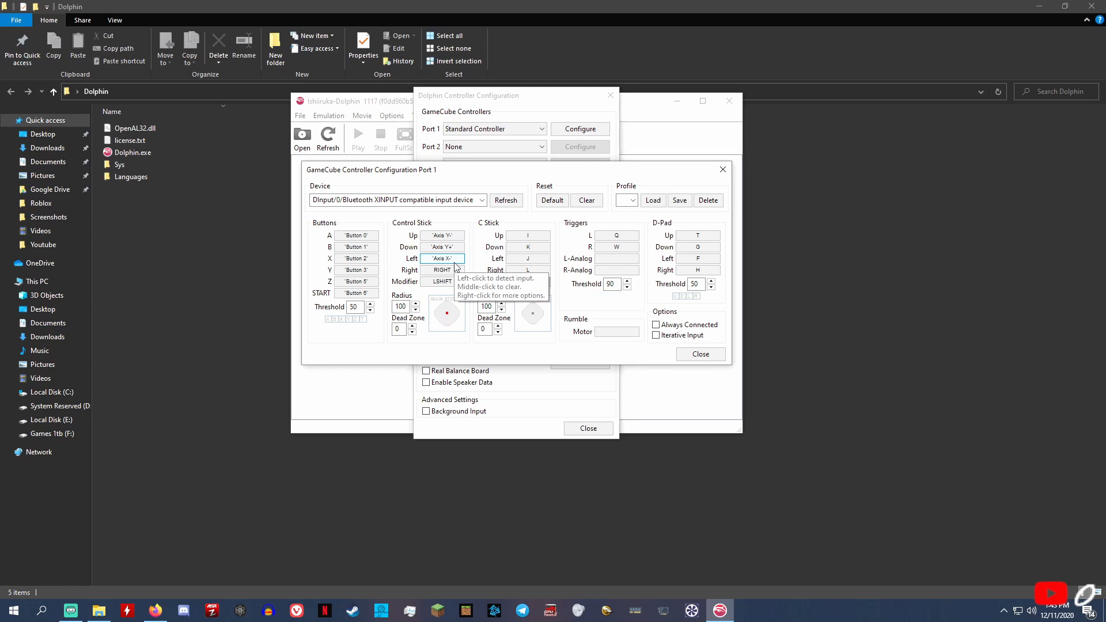
pyautogui.click(455, 270)
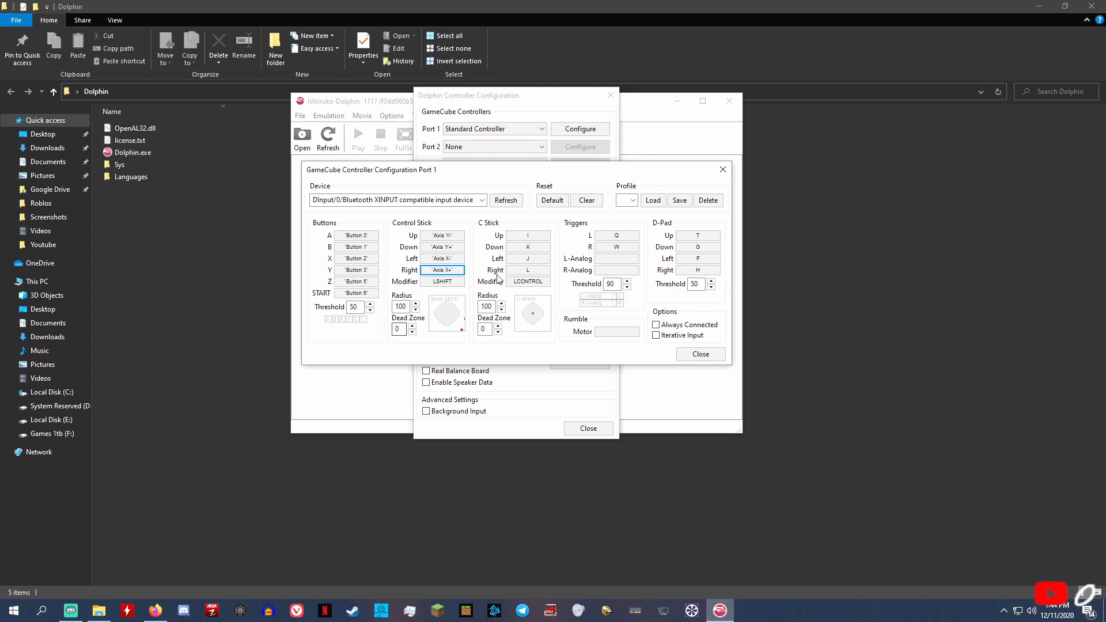
# Map the C Stick's Up, Down, Left and Right to the gamepad's Axis Yr-, Yr+, Xr- and Xr+
pyautogui.click(534, 237)
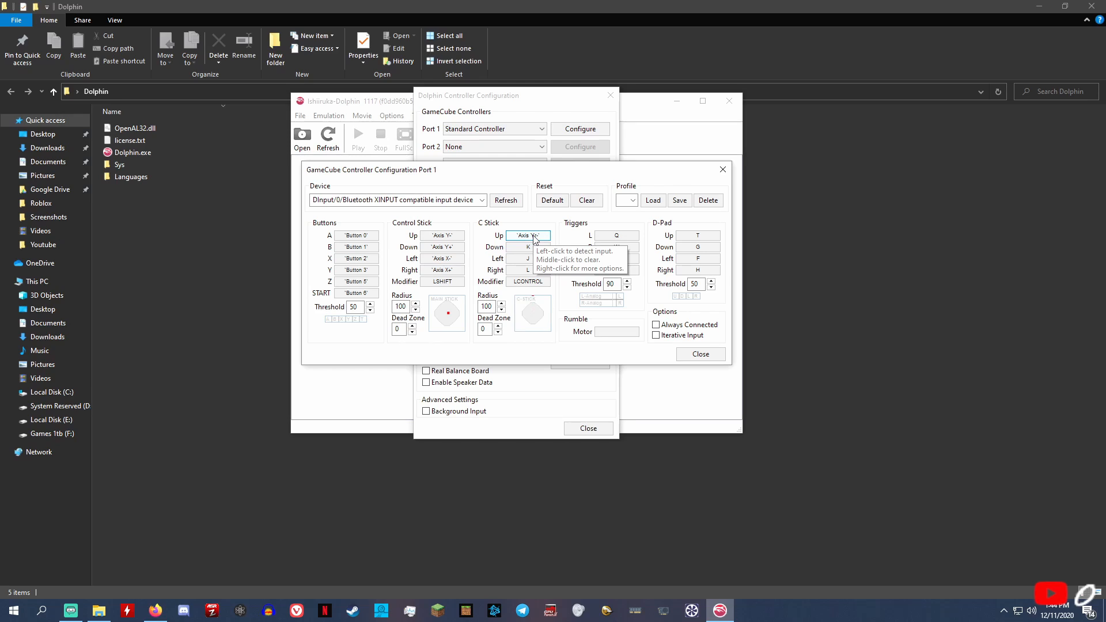
pyautogui.click(531, 247)
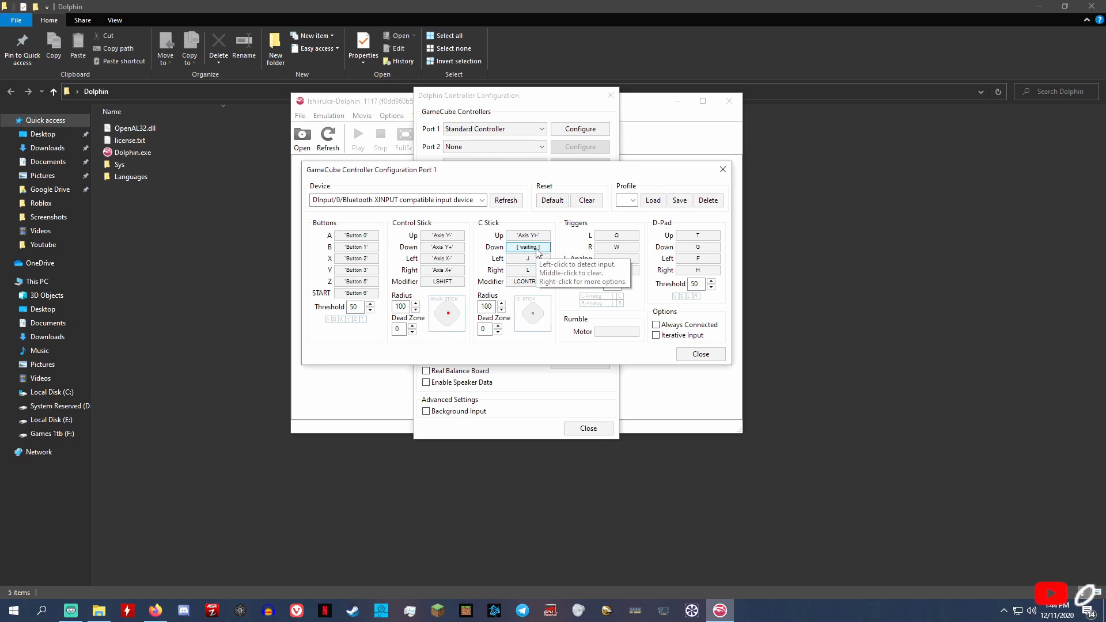
pyautogui.click(534, 258)
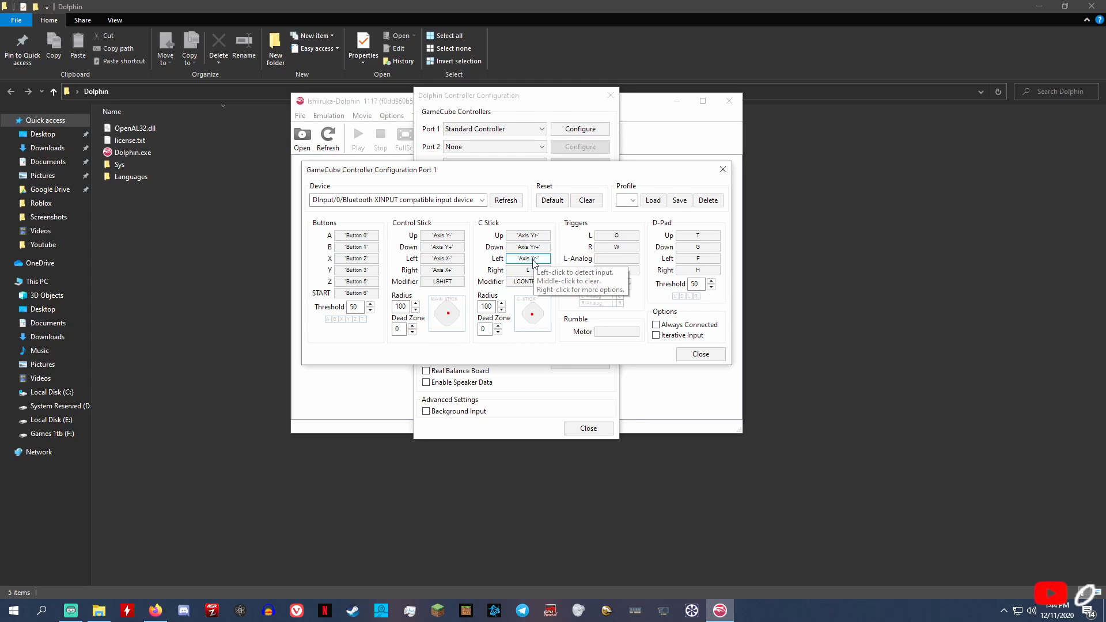
pyautogui.click(529, 271)
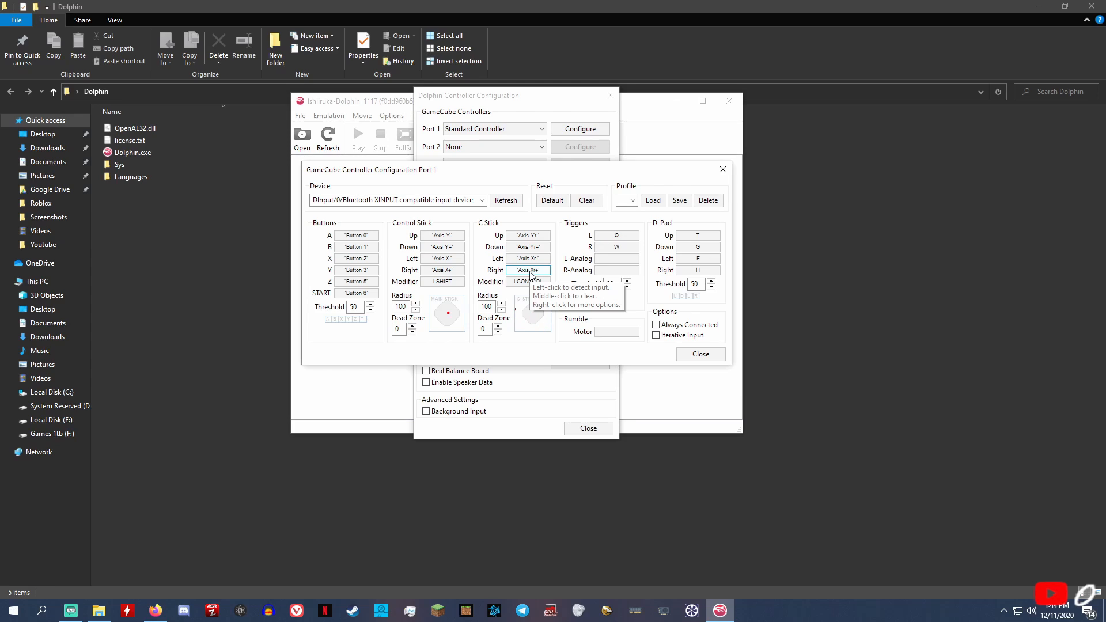
# Map the L and L-Analog triggers to Axis Z+ and the R and R-Analog triggers to Axis Z-
pyautogui.click(630, 238)
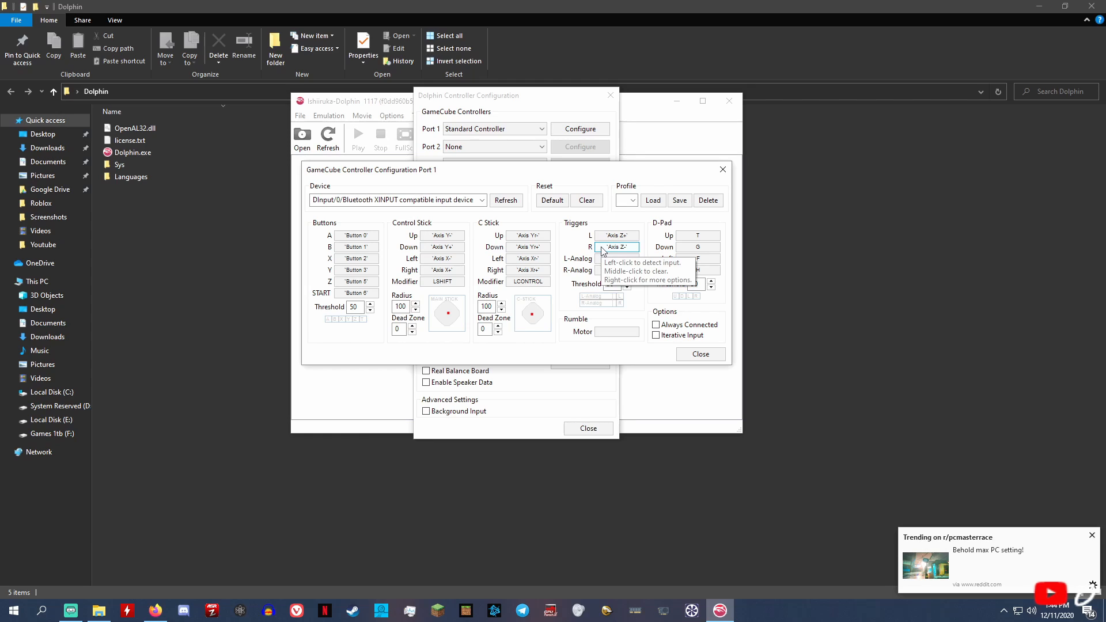
pyautogui.click(618, 259)
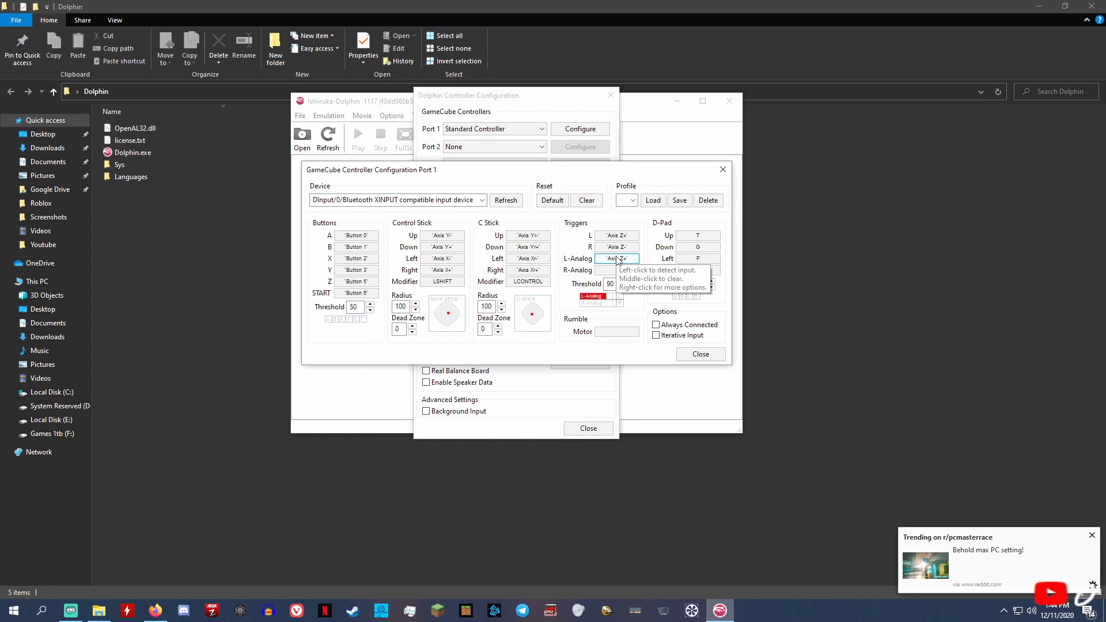
pyautogui.click(614, 271)
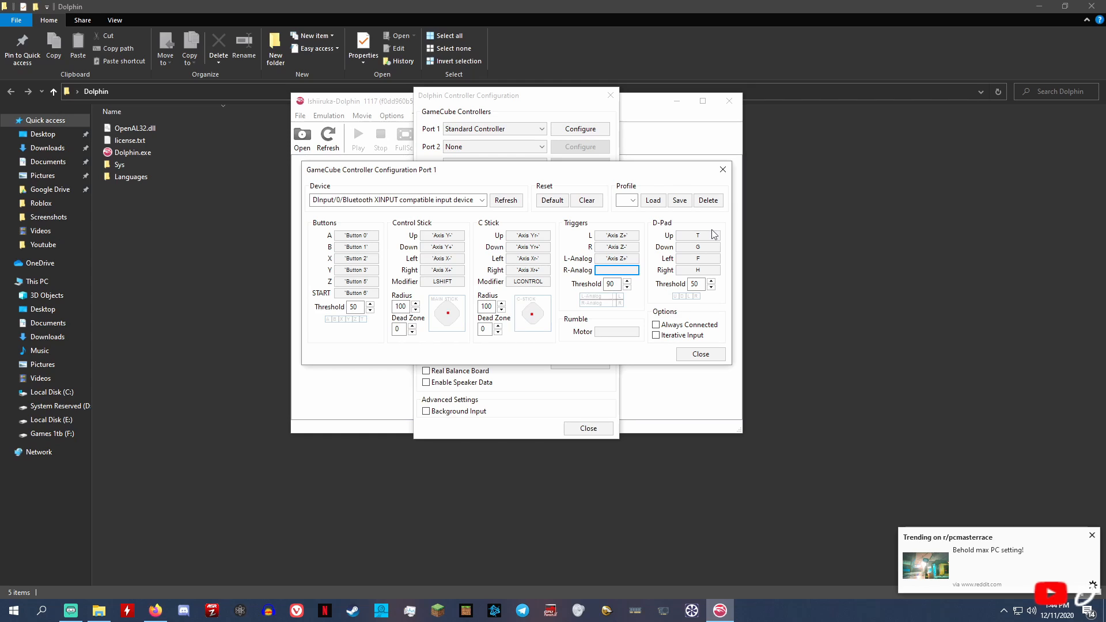
pyautogui.click(624, 270)
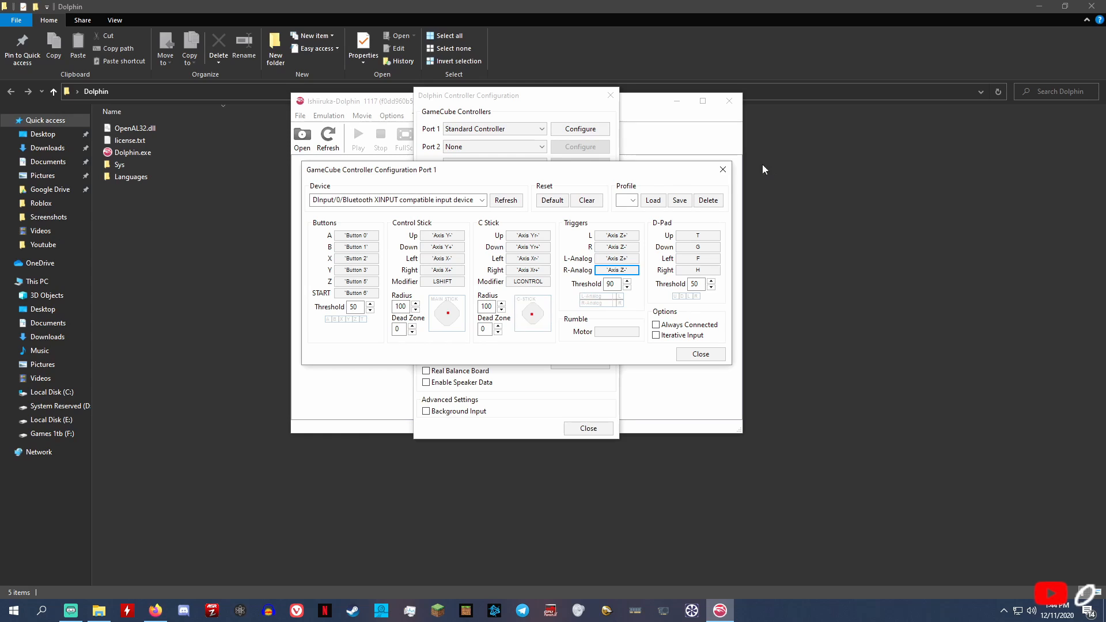
# Map the D-Pad's Up, Down, Left and Right to the gamepad's Hat 0 N, S, W and E
pyautogui.click(697, 235)
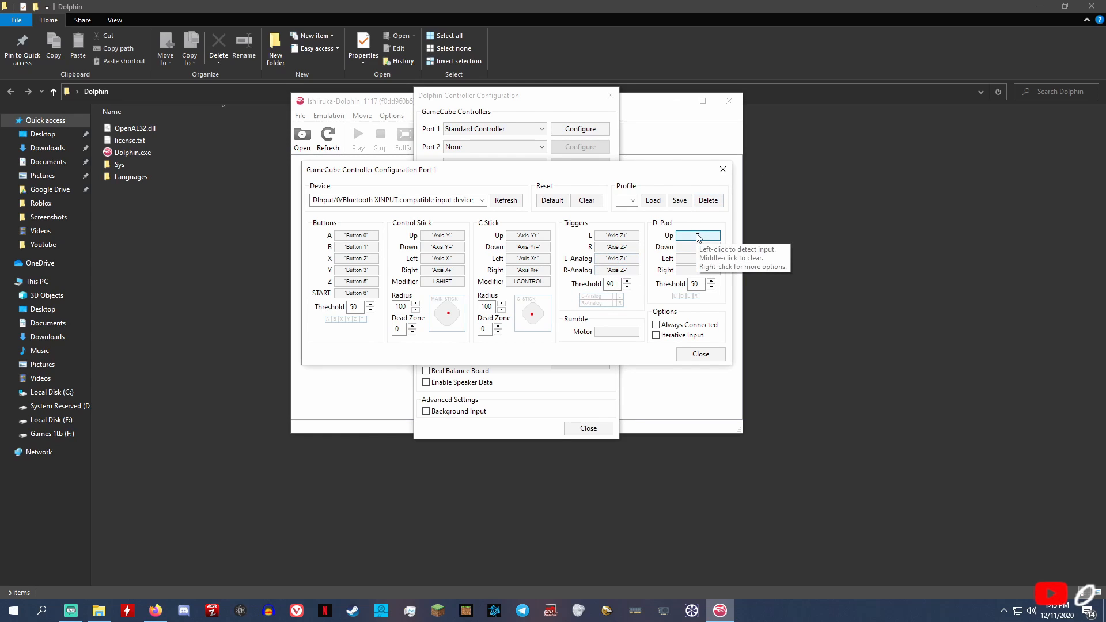
pyautogui.click(699, 247)
pyautogui.click(700, 259)
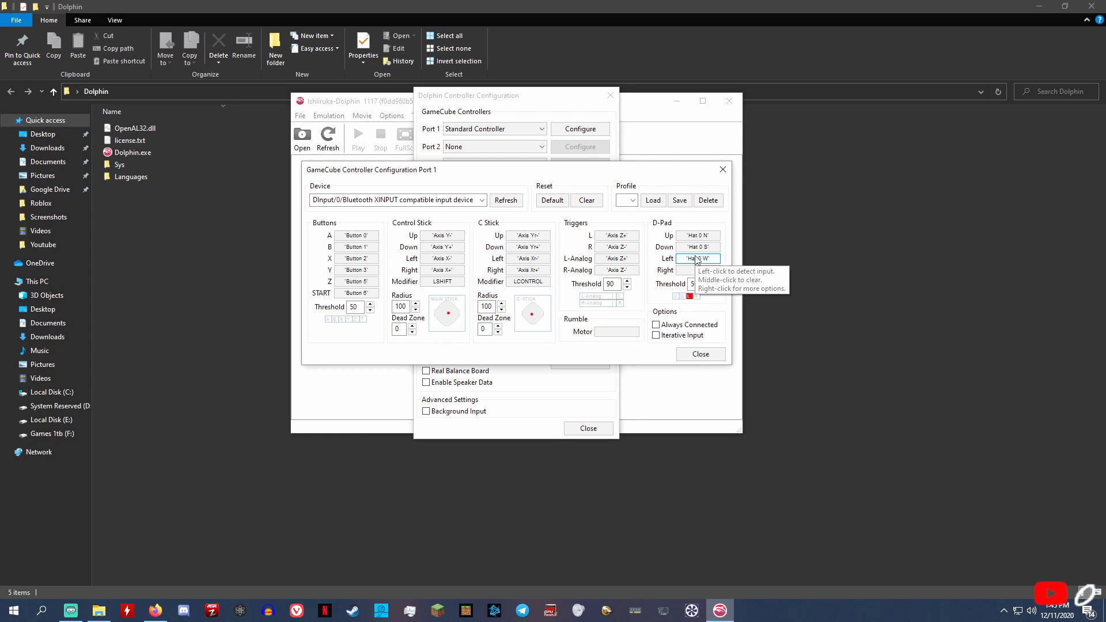
pyautogui.click(707, 270)
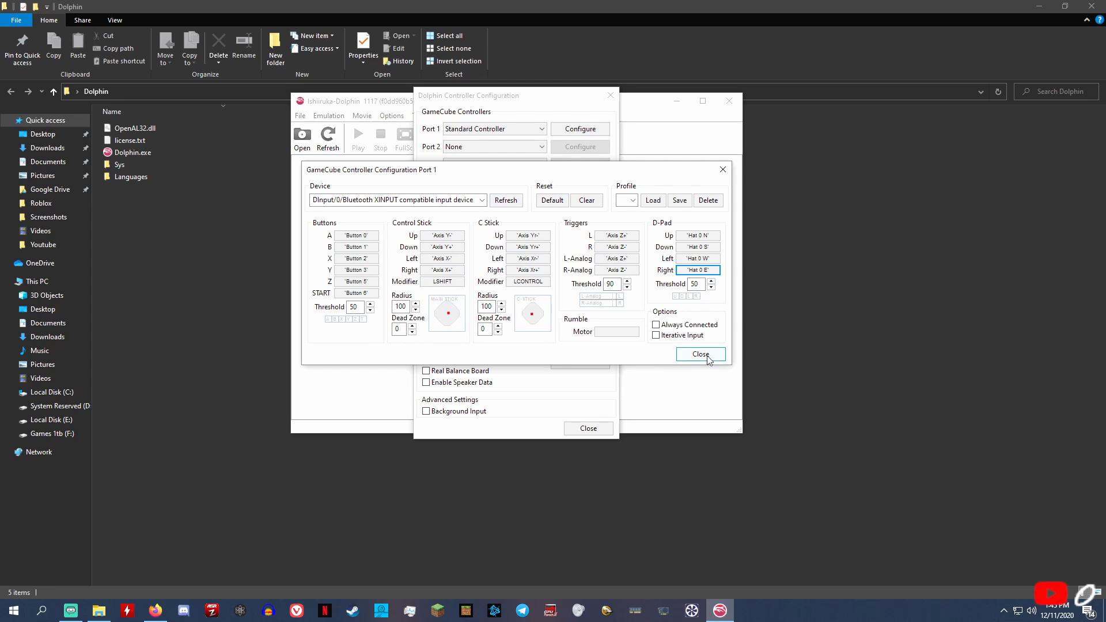
# Try to save the Port 1 mapping as a controller profile with the profile name left blank
pyautogui.click(632, 201)
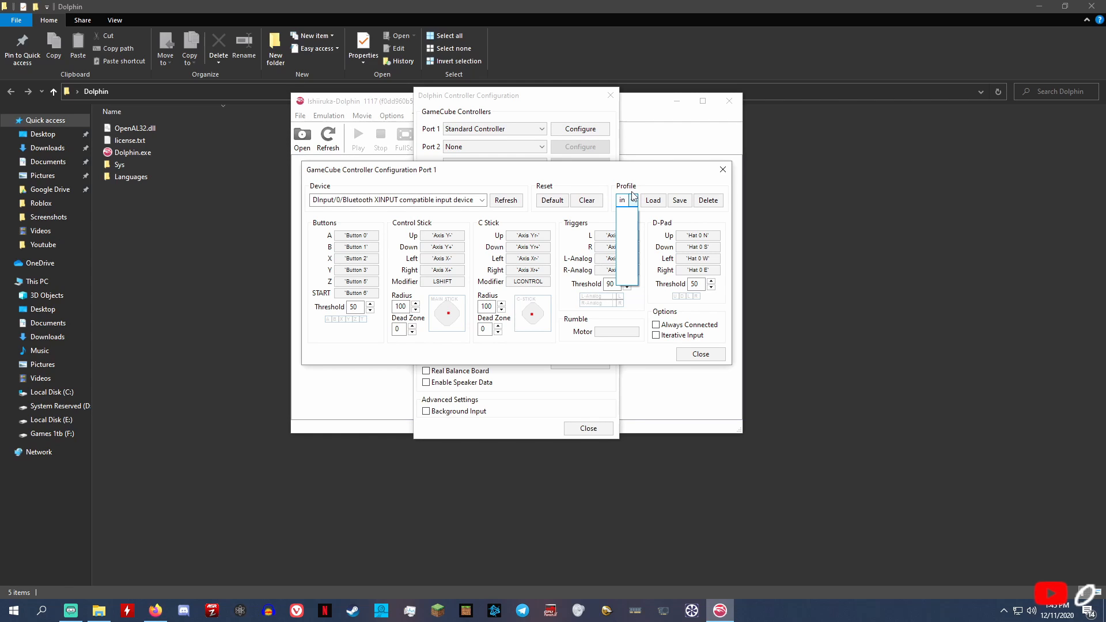
pyautogui.press('BackSpace')
pyautogui.press('BackSpace')
pyautogui.click(679, 201)
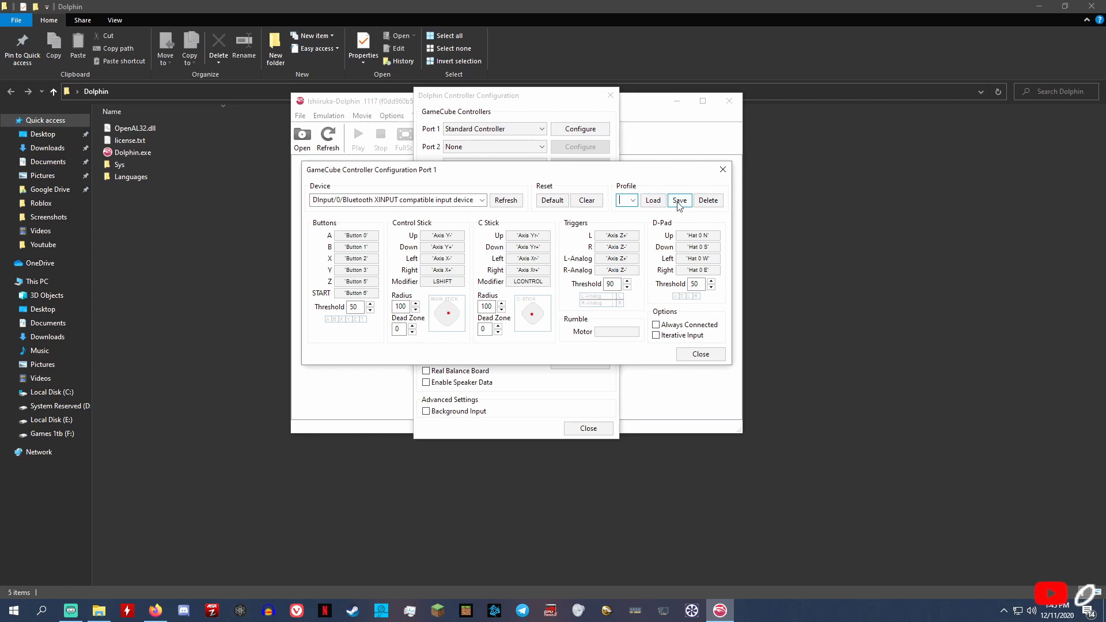
pyautogui.click(588, 269)
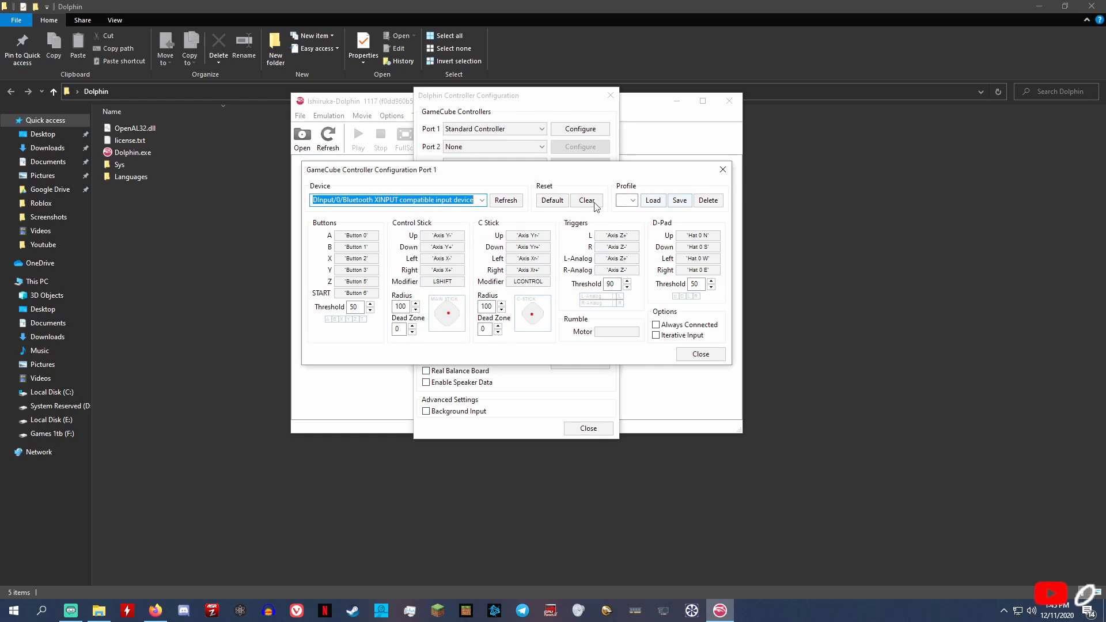
# Close the Port 1 mapping, reopen it to check the bindings, and close the controller configuration
pyautogui.click(700, 354)
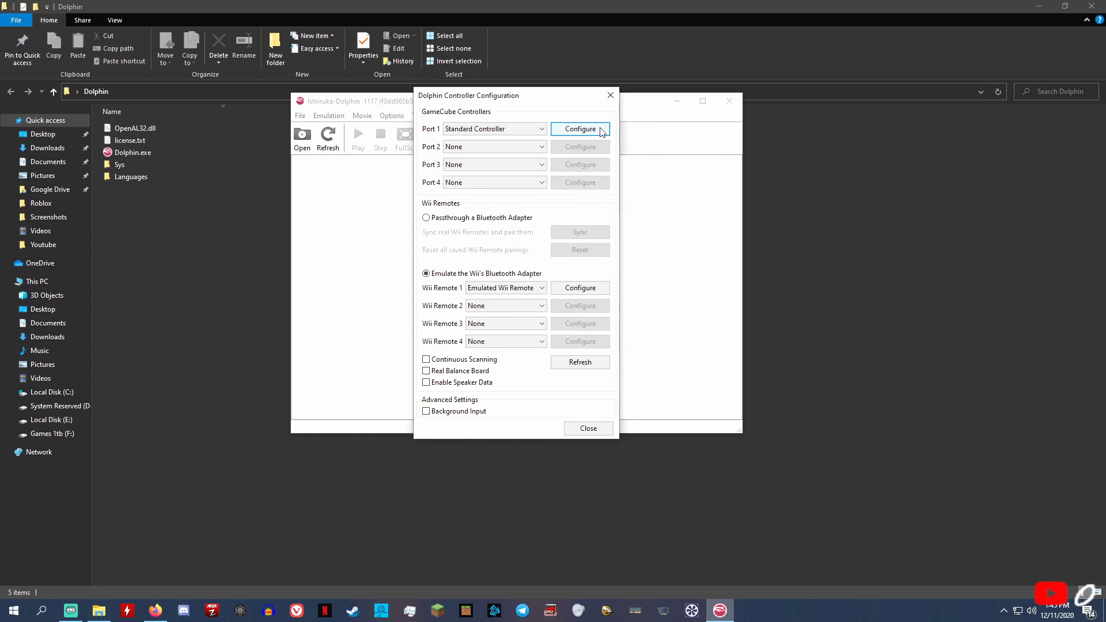
pyautogui.click(580, 128)
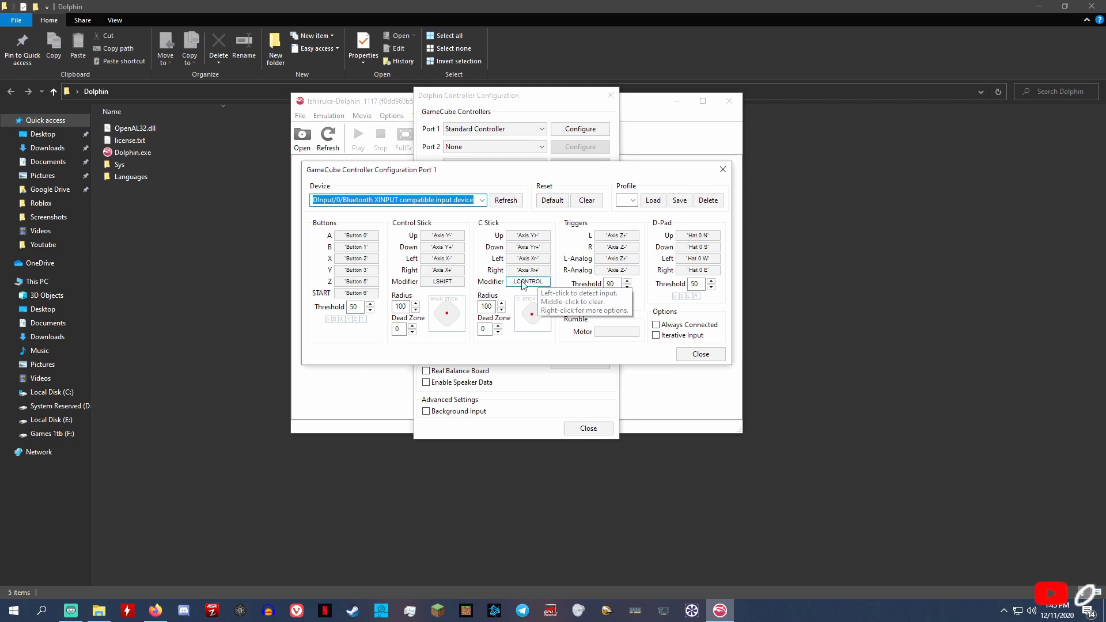
pyautogui.click(722, 170)
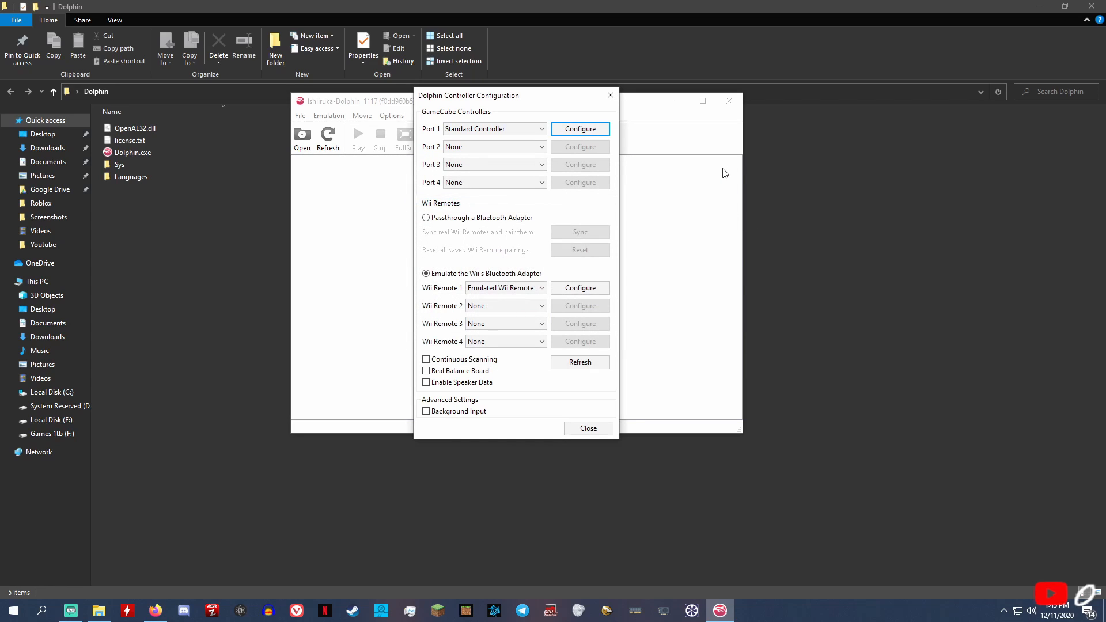
pyautogui.click(610, 95)
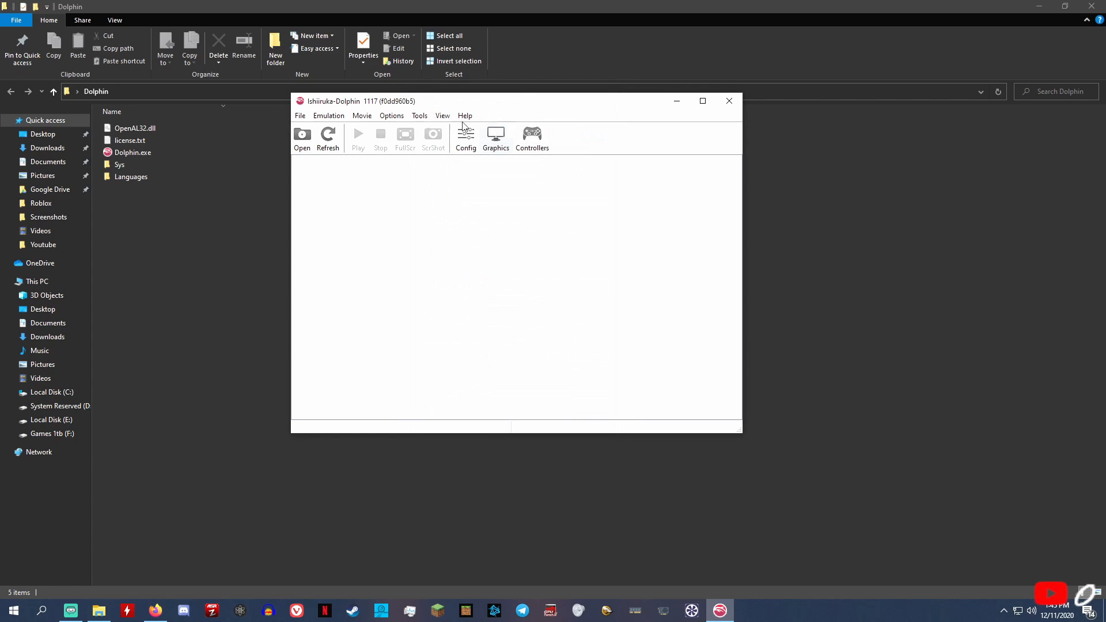
# Explore adding an ISO directory in the path settings, browsing Games 1tb (F:) and the Games folder on Local Disk (E:) without selecting one
pyautogui.click(388, 121)
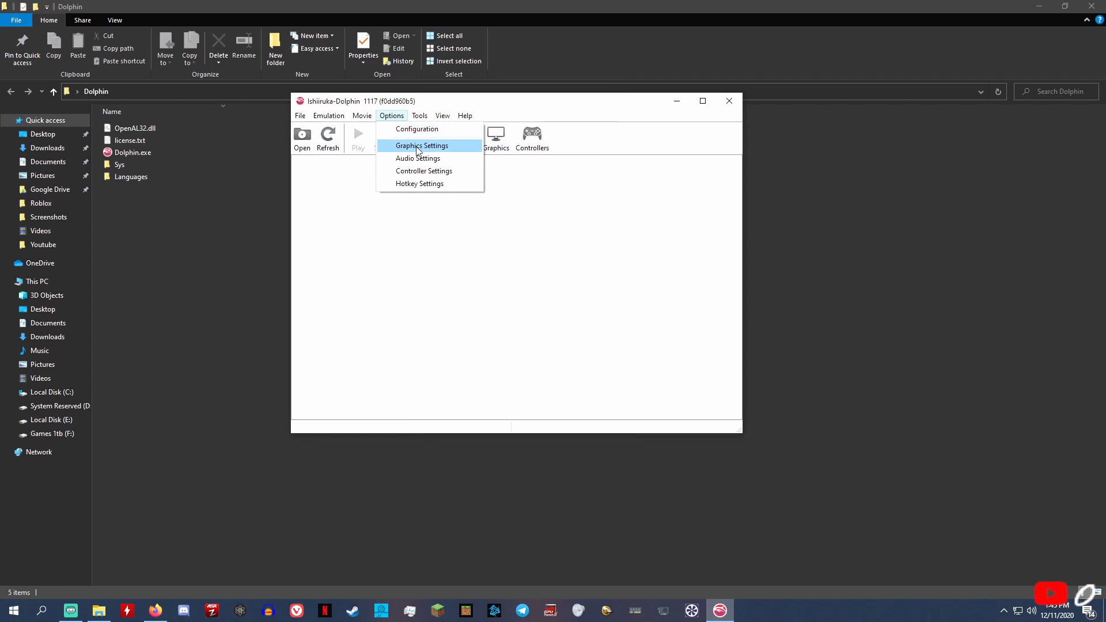
pyautogui.click(416, 131)
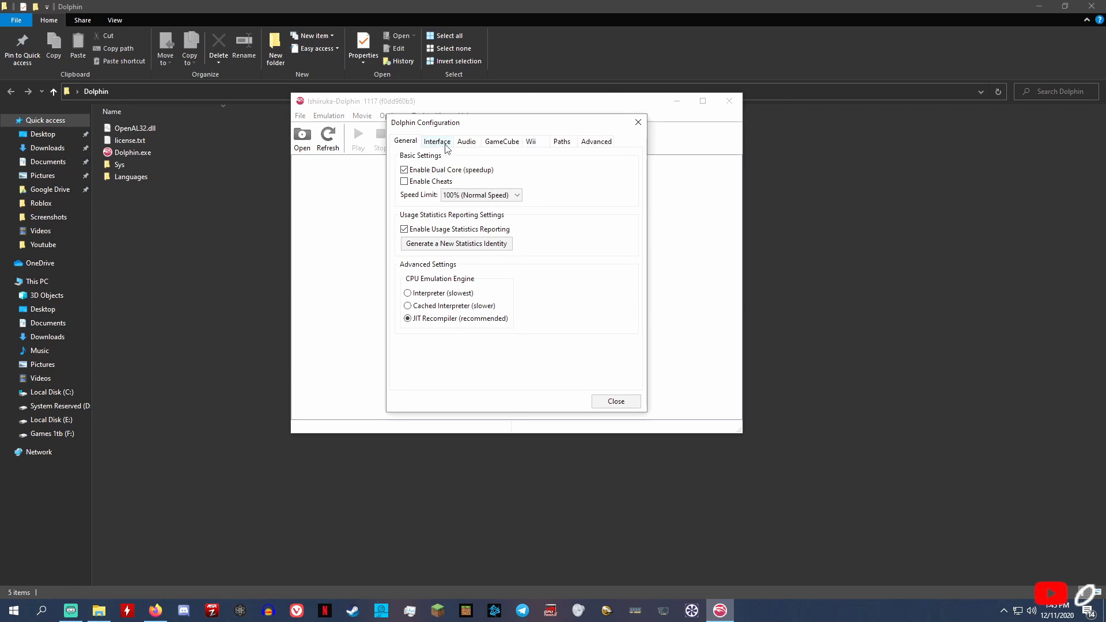
pyautogui.click(570, 144)
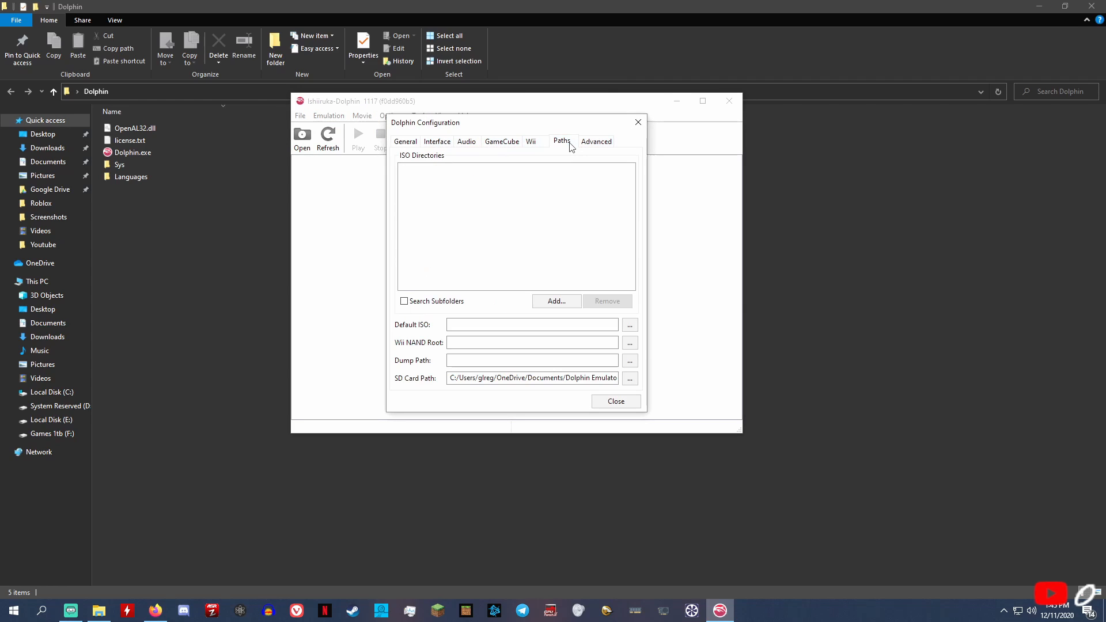
pyautogui.click(570, 298)
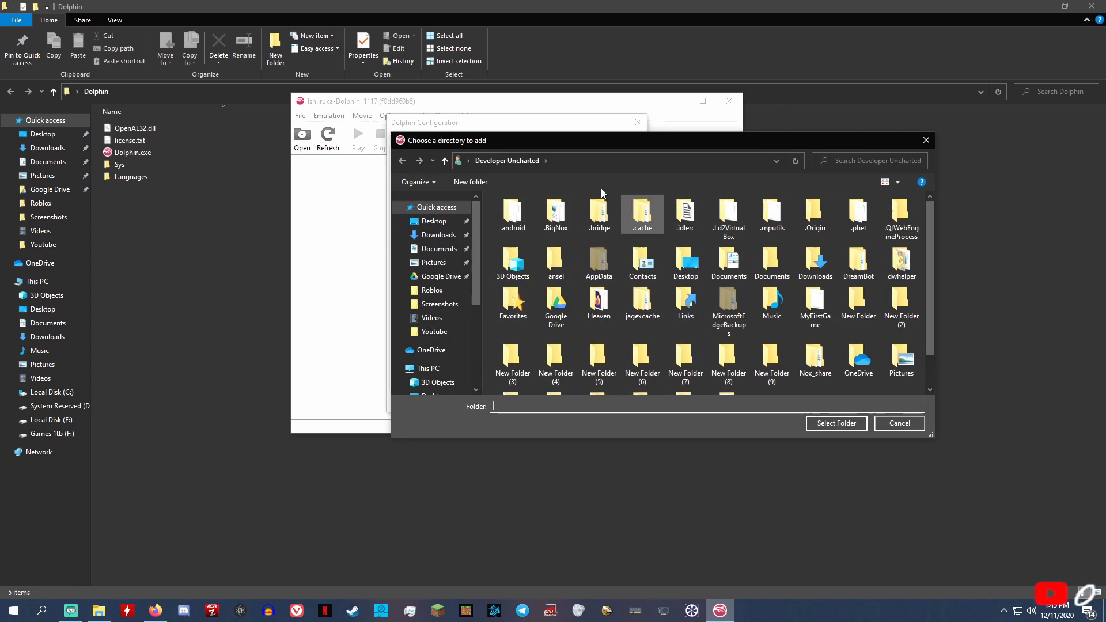
pyautogui.scroll(-1, 600, 188)
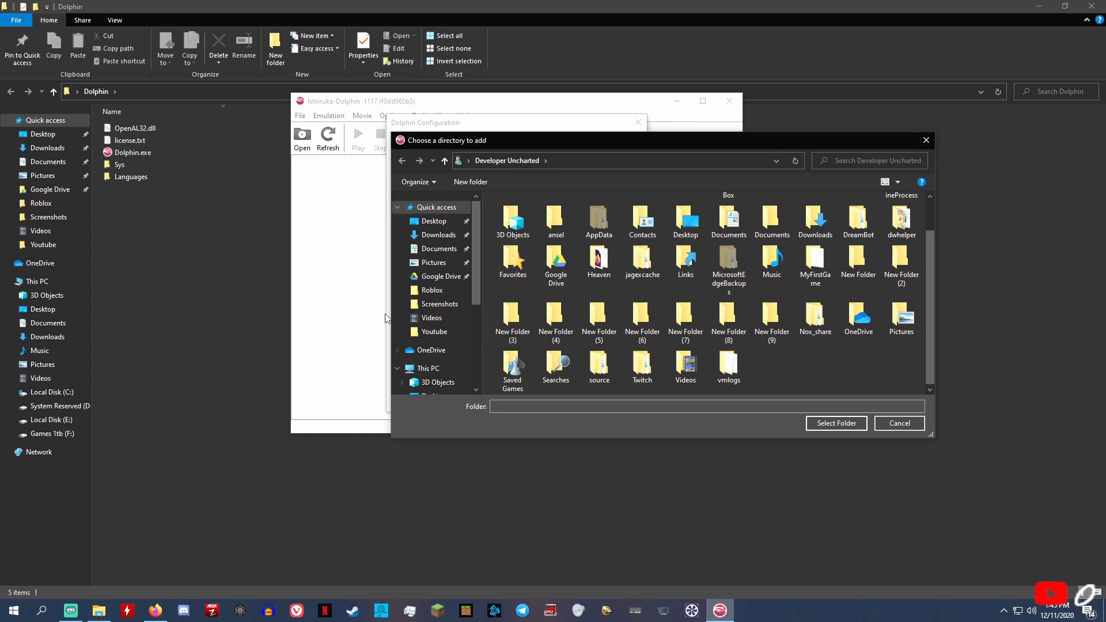
pyautogui.scroll(-4, 444, 345)
pyautogui.click(439, 358)
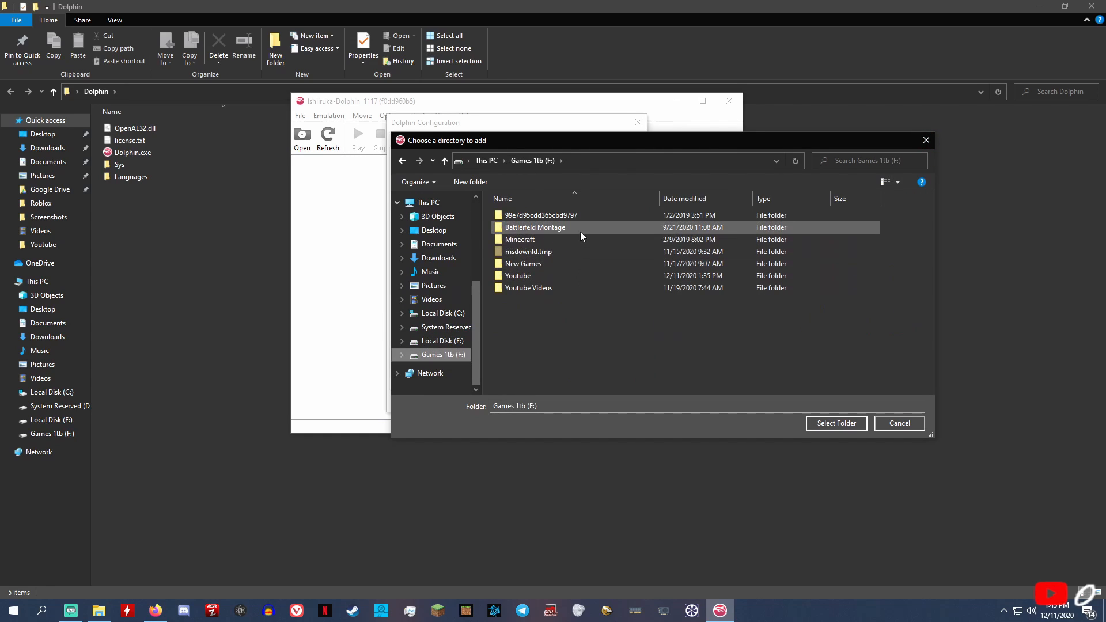
pyautogui.click(461, 343)
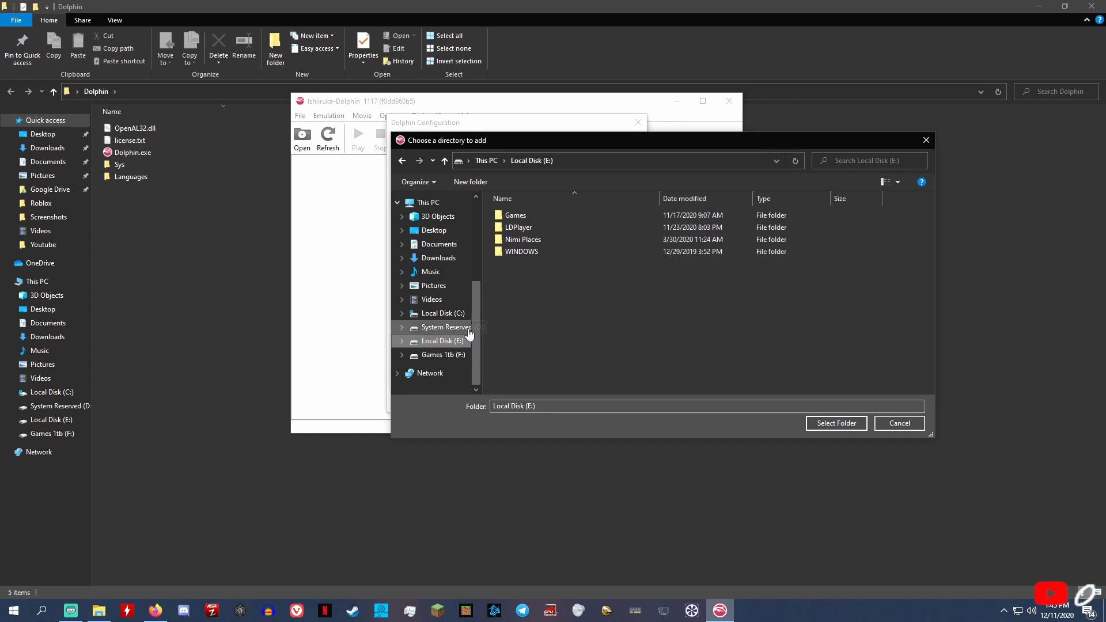
pyautogui.doubleClick(524, 216)
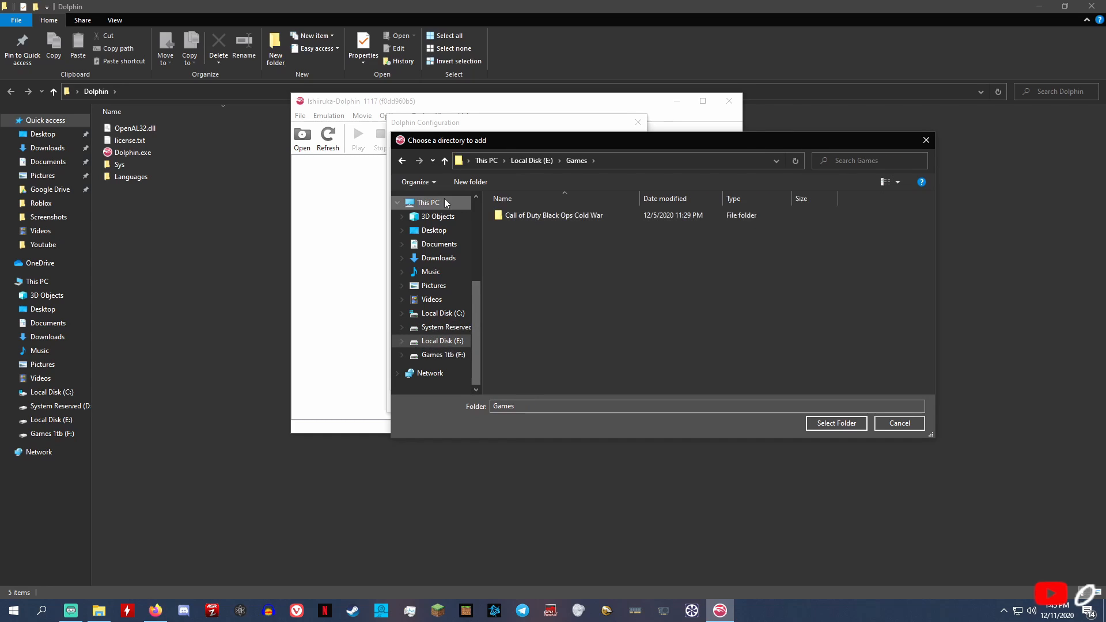
pyautogui.click(925, 140)
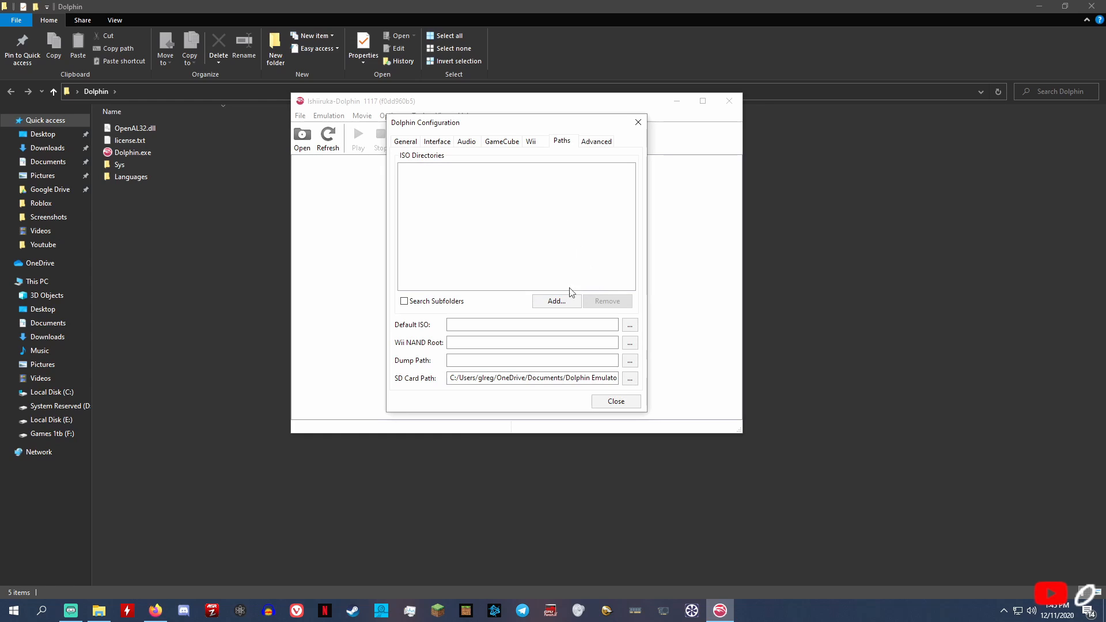
pyautogui.click(556, 300)
pyautogui.click(927, 141)
pyautogui.click(638, 123)
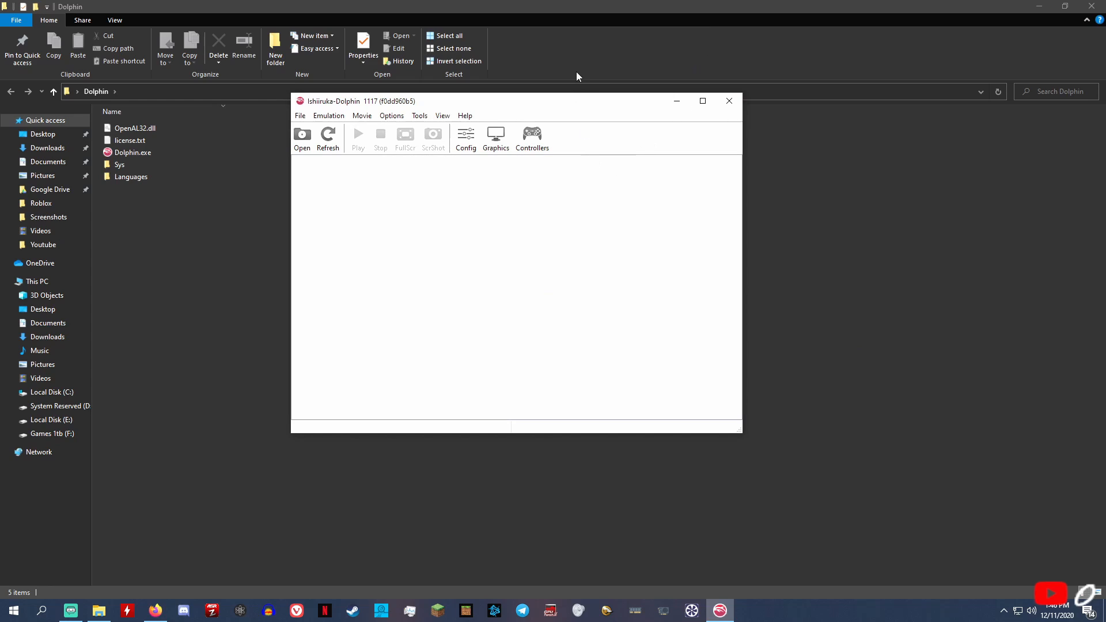
# Review the Interface, General, Audio, GameCube, Wii, Paths and Advanced pages of the emulator configuration
pyautogui.click(466, 137)
pyautogui.click(431, 142)
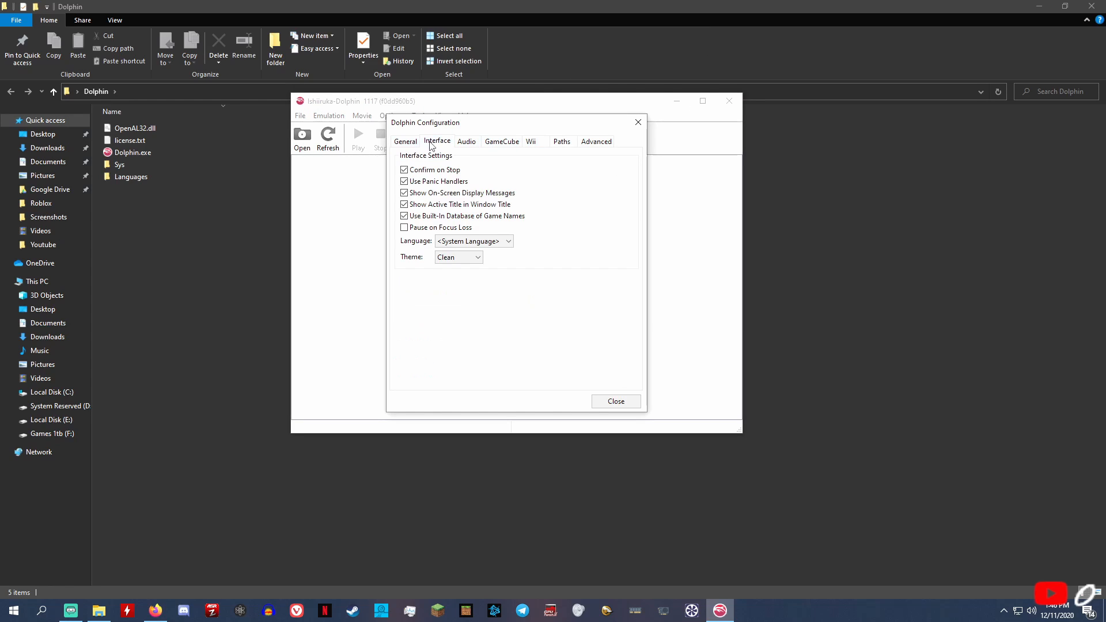
pyautogui.click(405, 142)
pyautogui.click(469, 143)
pyautogui.click(506, 143)
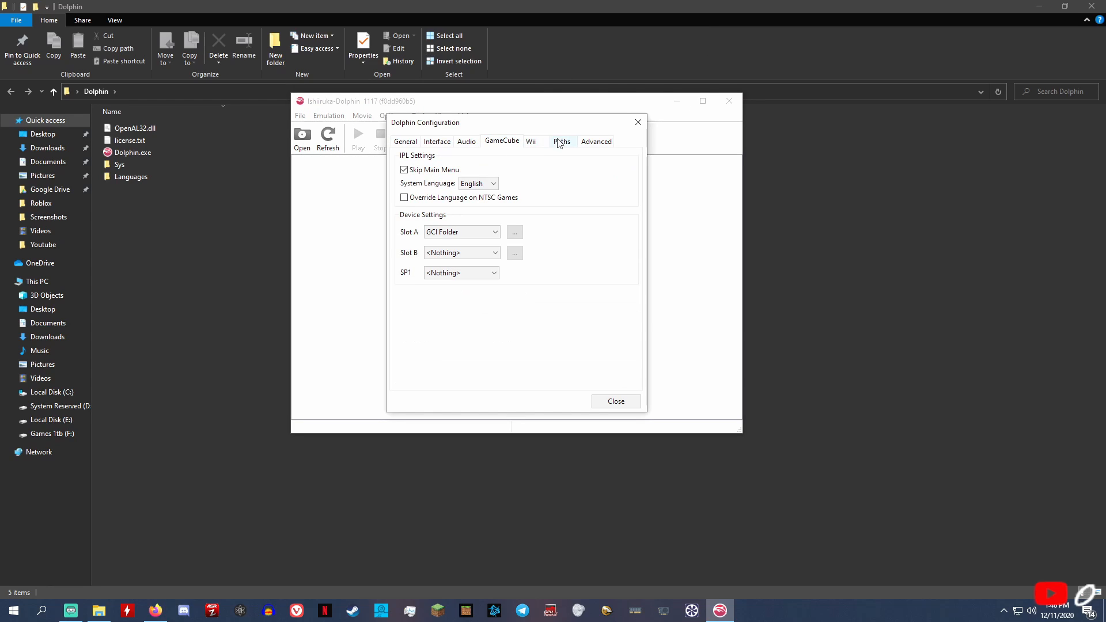
pyautogui.click(530, 142)
pyautogui.click(562, 141)
pyautogui.click(596, 142)
pyautogui.click(638, 122)
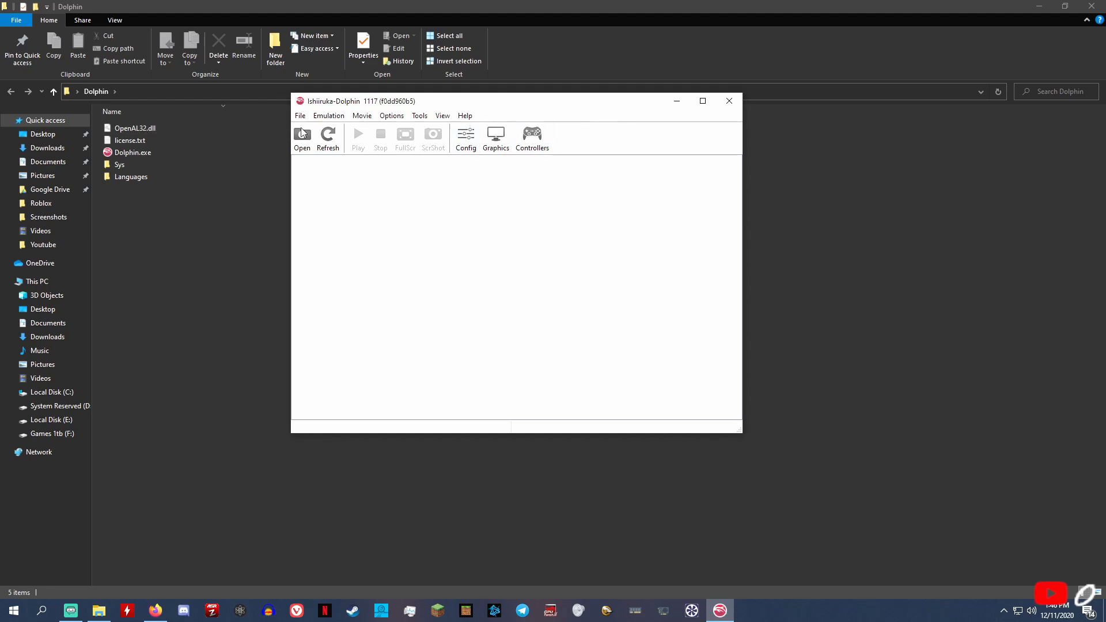
# In the graphics configuration, set the backend to Direct3D 12 and enable V-Sync and Show FPS
pyautogui.click(532, 136)
pyautogui.click(611, 96)
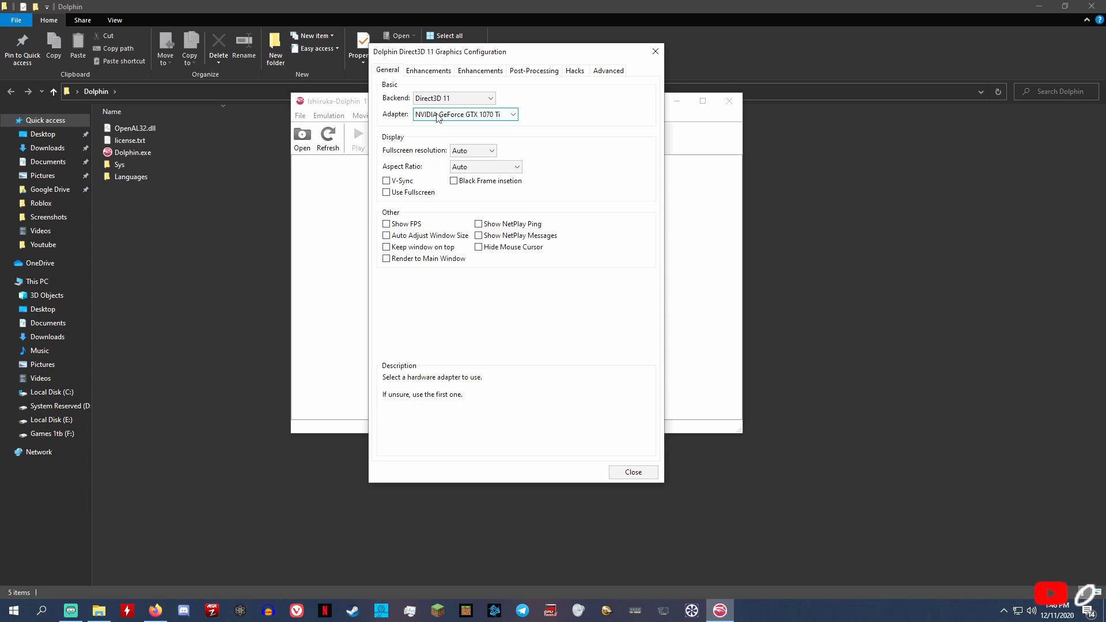
pyautogui.click(496, 118)
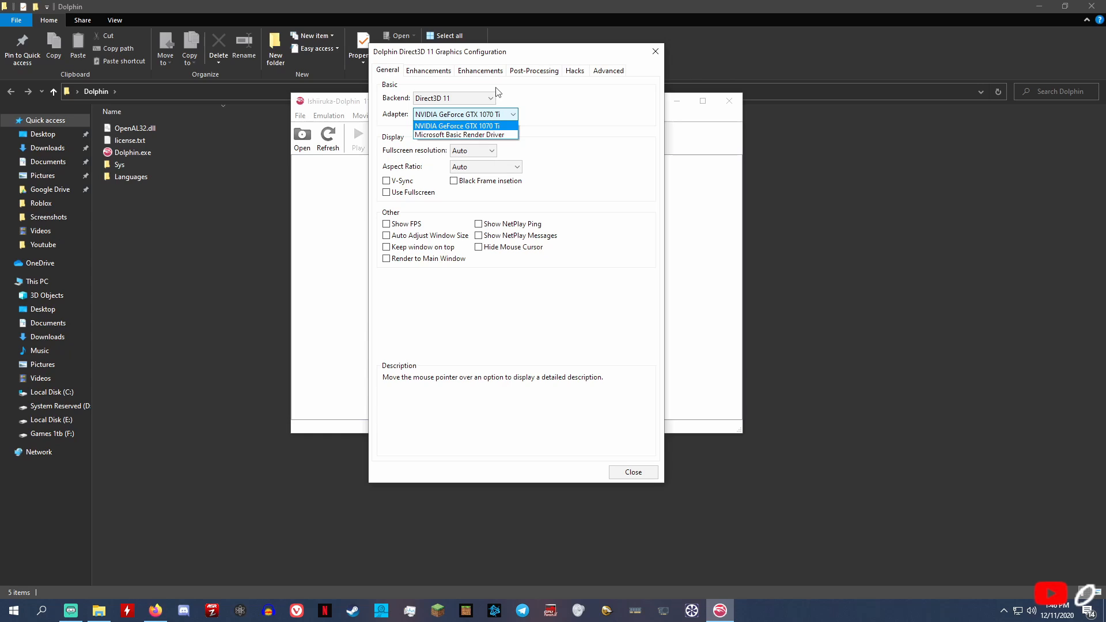
pyautogui.click(473, 114)
pyautogui.click(452, 98)
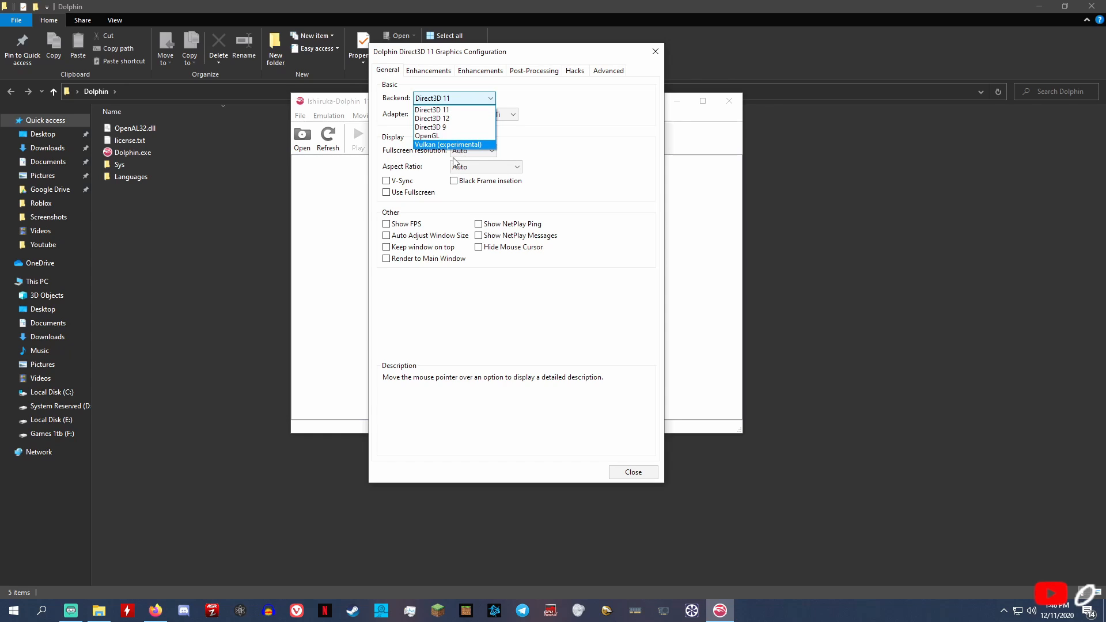
pyautogui.click(457, 118)
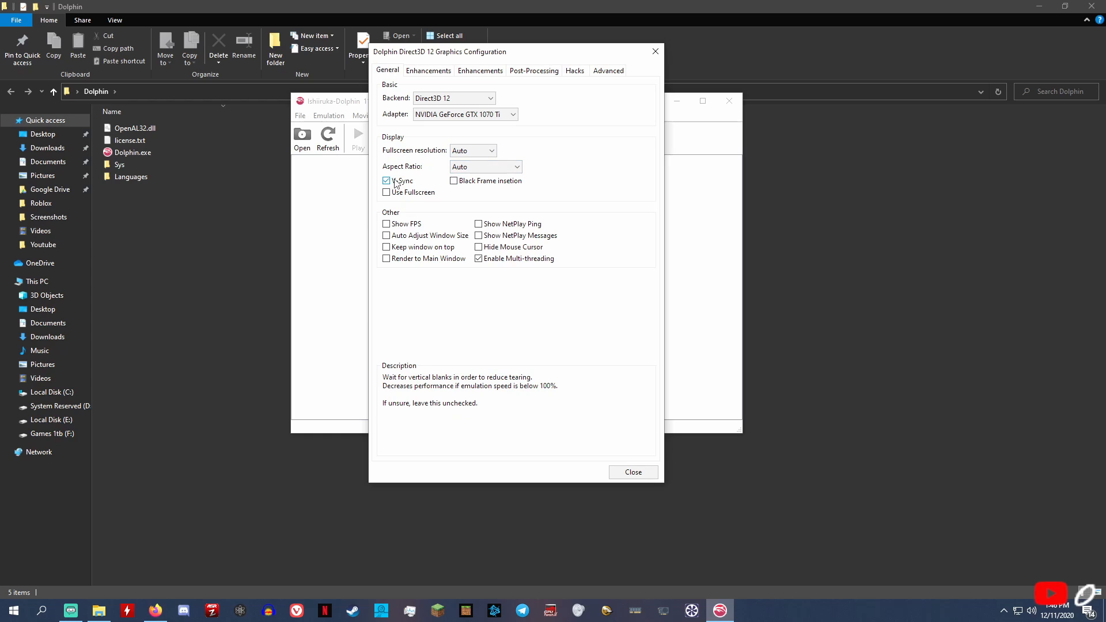
pyautogui.click(406, 225)
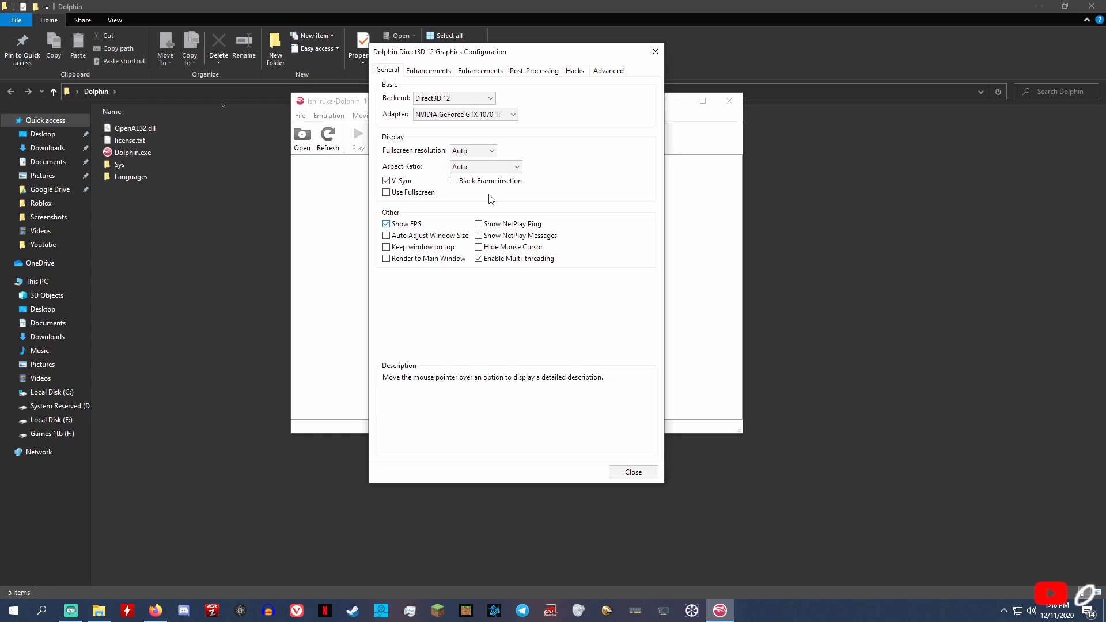
# Set the internal resolution to 6x (3840x3168) for 4K UHD in the graphics enhancements
pyautogui.click(429, 70)
pyautogui.click(501, 98)
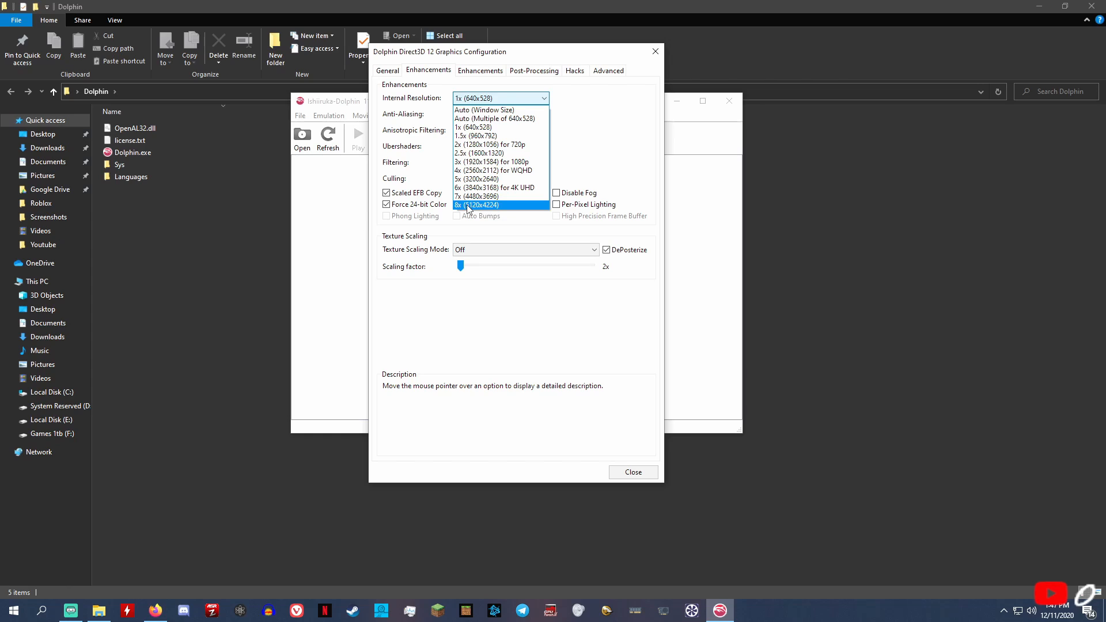
pyautogui.click(506, 188)
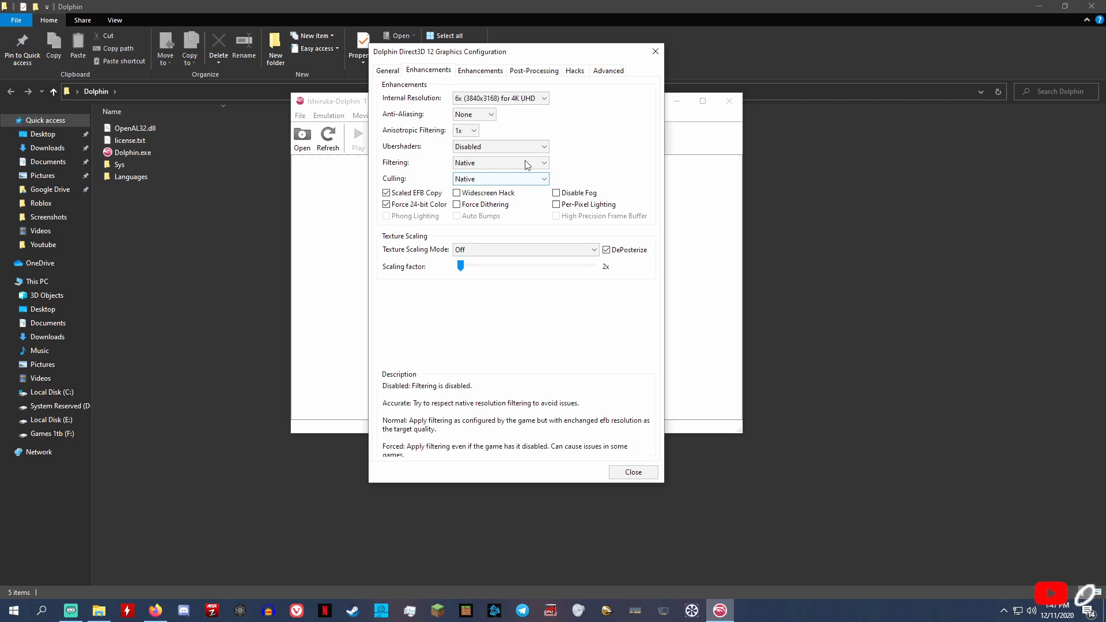
# Set anti-aliasing to 8x MSAA and anisotropic filtering to 16x
pyautogui.click(469, 118)
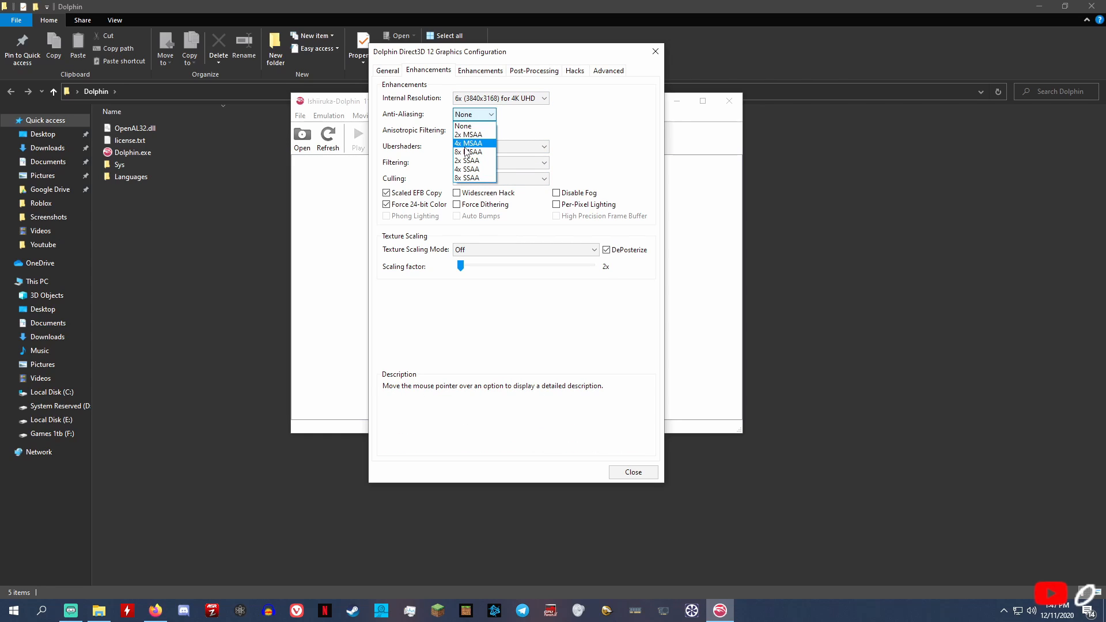
pyautogui.click(467, 151)
pyautogui.click(469, 131)
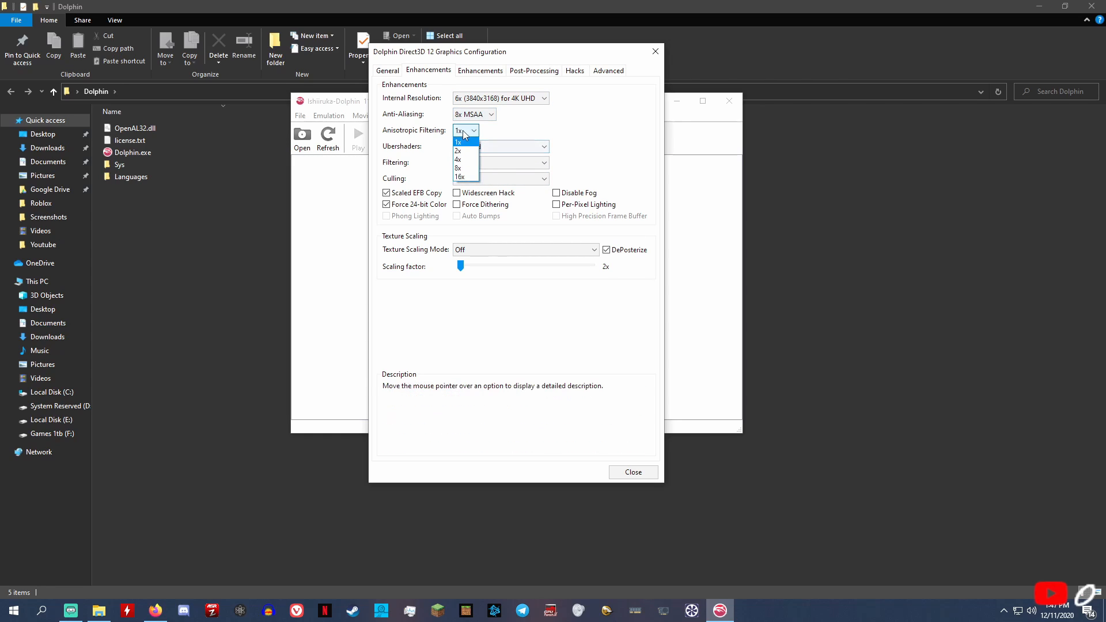
pyautogui.click(461, 168)
pyautogui.click(465, 131)
pyautogui.click(465, 177)
# Check the Ubershaders, Filtering and Culling choices, keeping Disabled, Native and Native, and enable Widescreen Hack
pyautogui.click(488, 146)
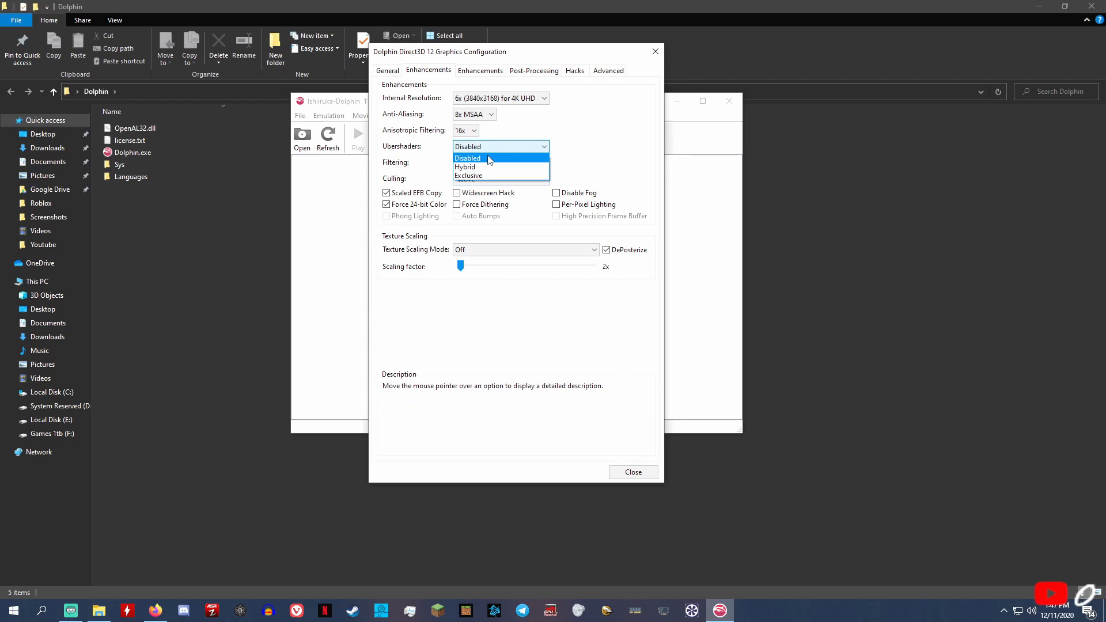
pyautogui.click(482, 157)
pyautogui.click(489, 163)
pyautogui.click(484, 173)
pyautogui.click(483, 179)
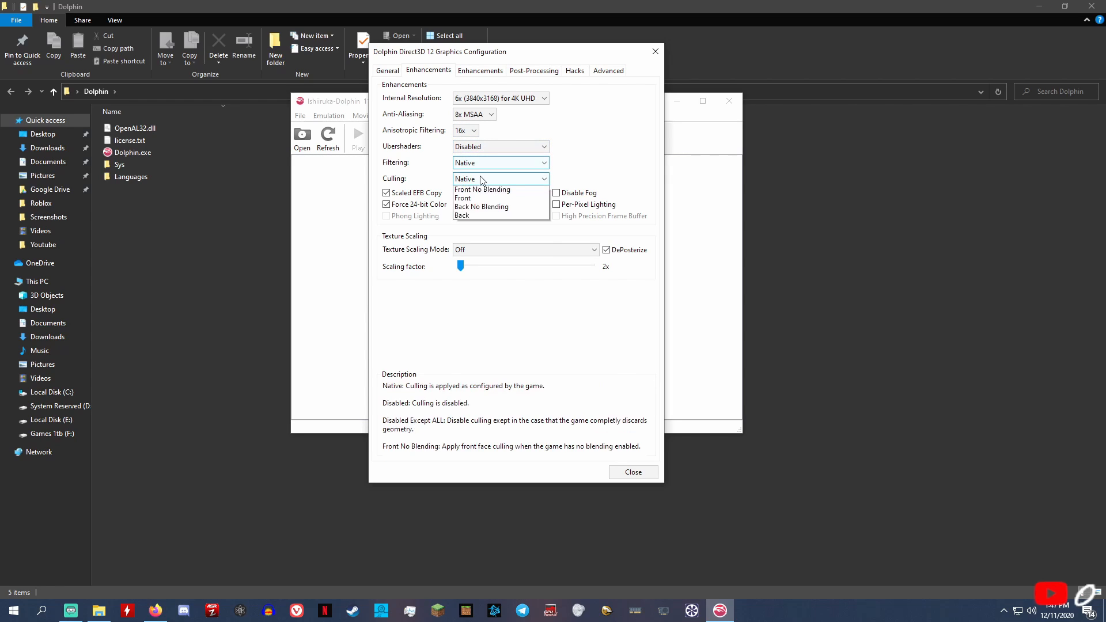
pyautogui.click(489, 182)
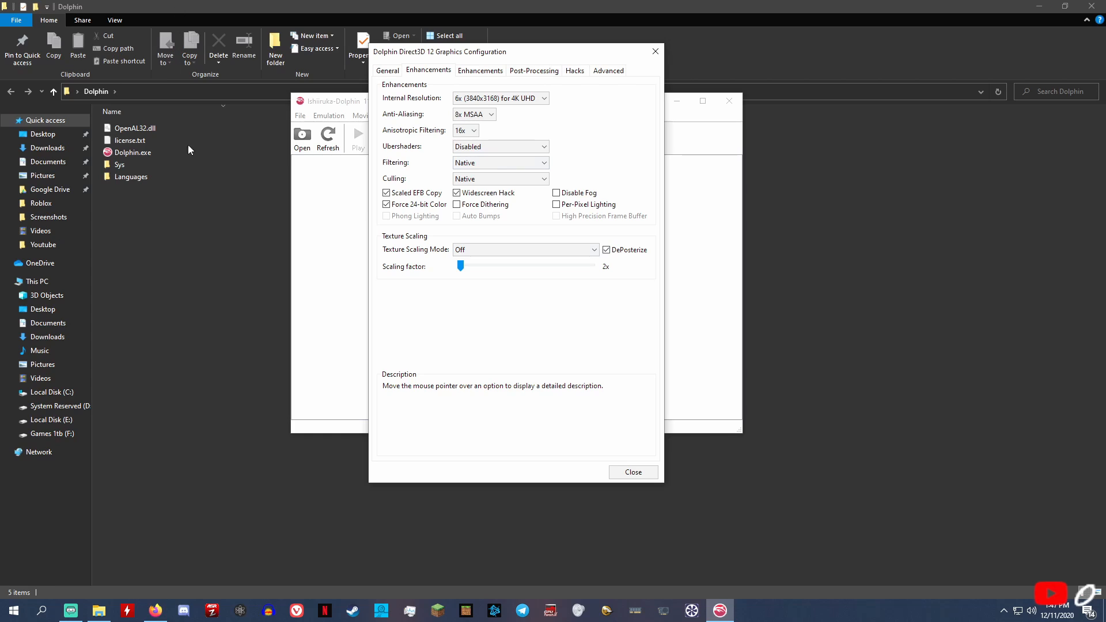
# Review the second Enhancements page and the Post-Processing, Hacks and Advanced pages of the graphics configuration
pyautogui.click(478, 72)
pyautogui.click(441, 70)
pyautogui.click(533, 69)
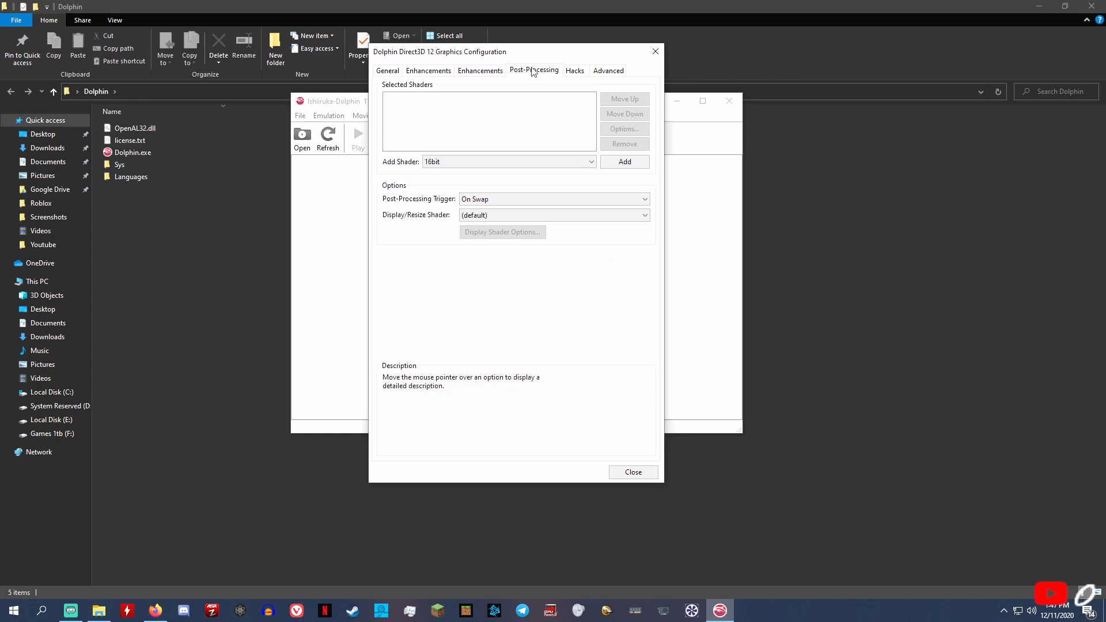
pyautogui.click(582, 69)
pyautogui.click(605, 71)
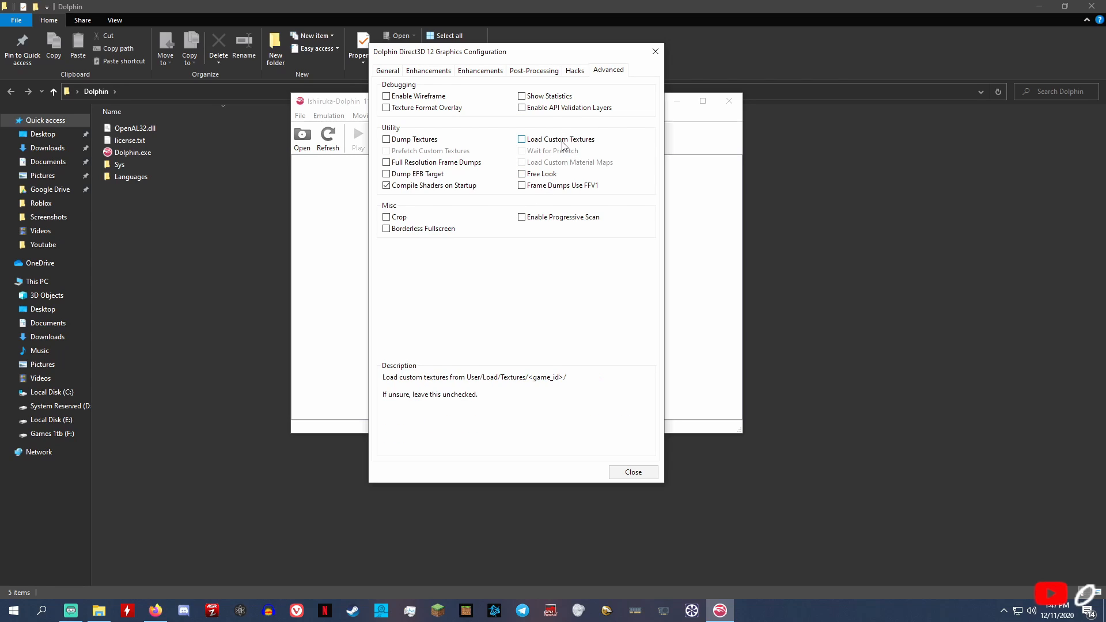
pyautogui.moveTo(554, 142)
pyautogui.moveTo(536, 114)
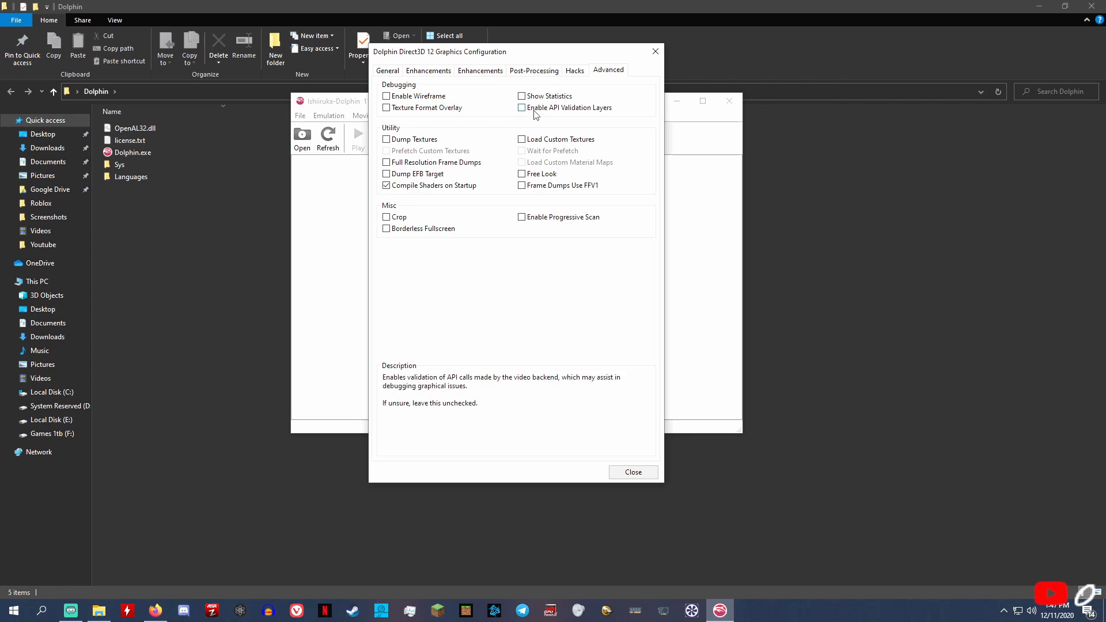
pyautogui.click(583, 72)
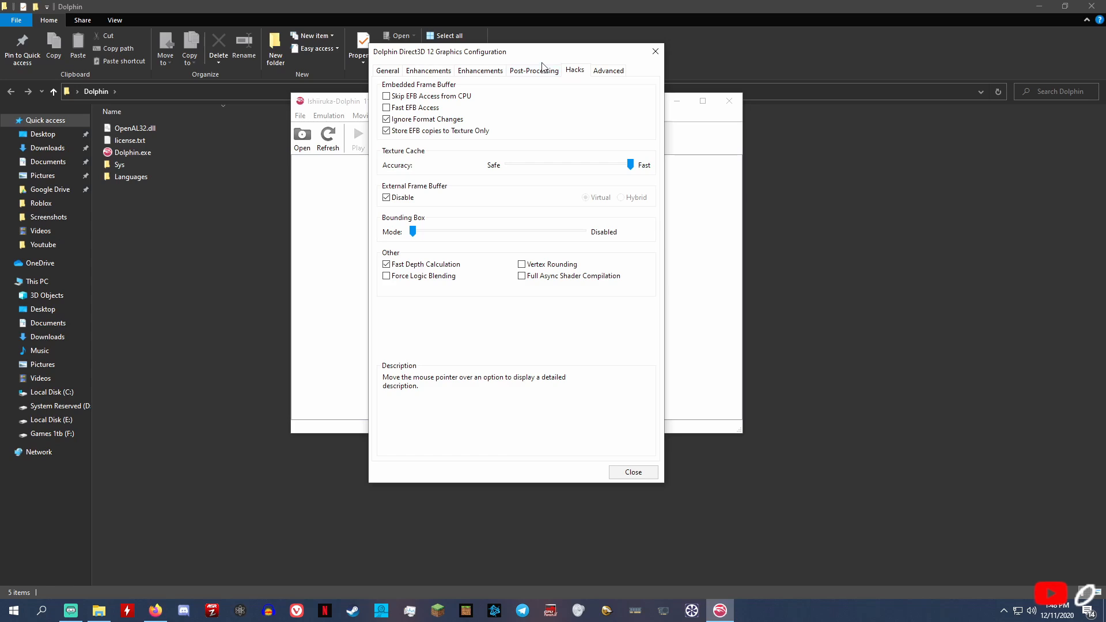
pyautogui.click(588, 165)
# Look through the Post-Processing Trigger and Display/Resize Shader choices without changing them
pyautogui.click(528, 71)
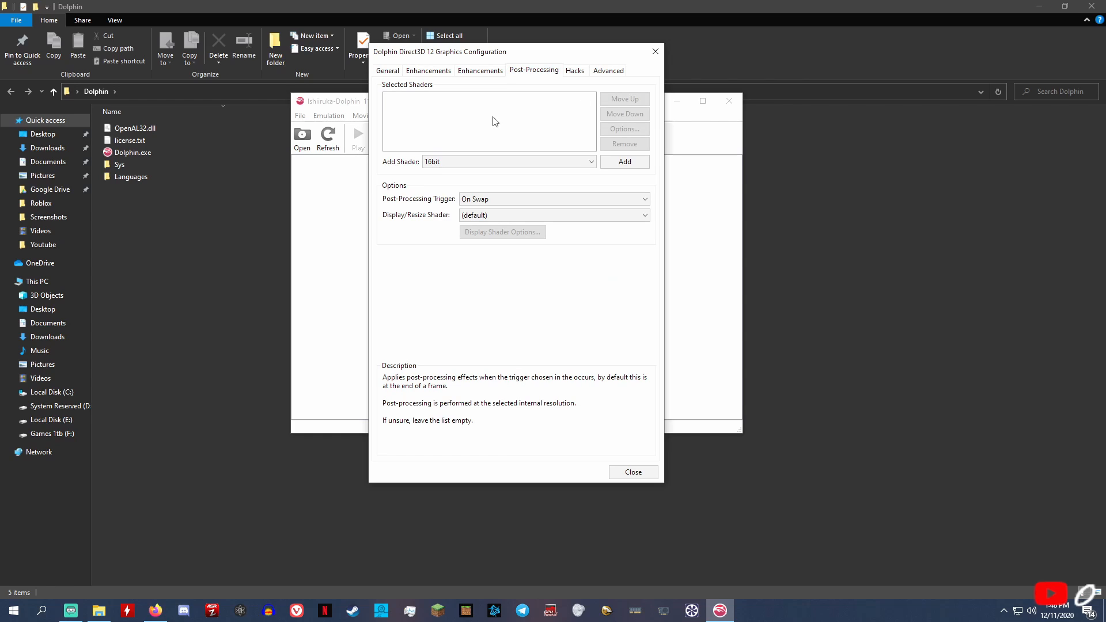
pyautogui.click(530, 200)
pyautogui.click(530, 200)
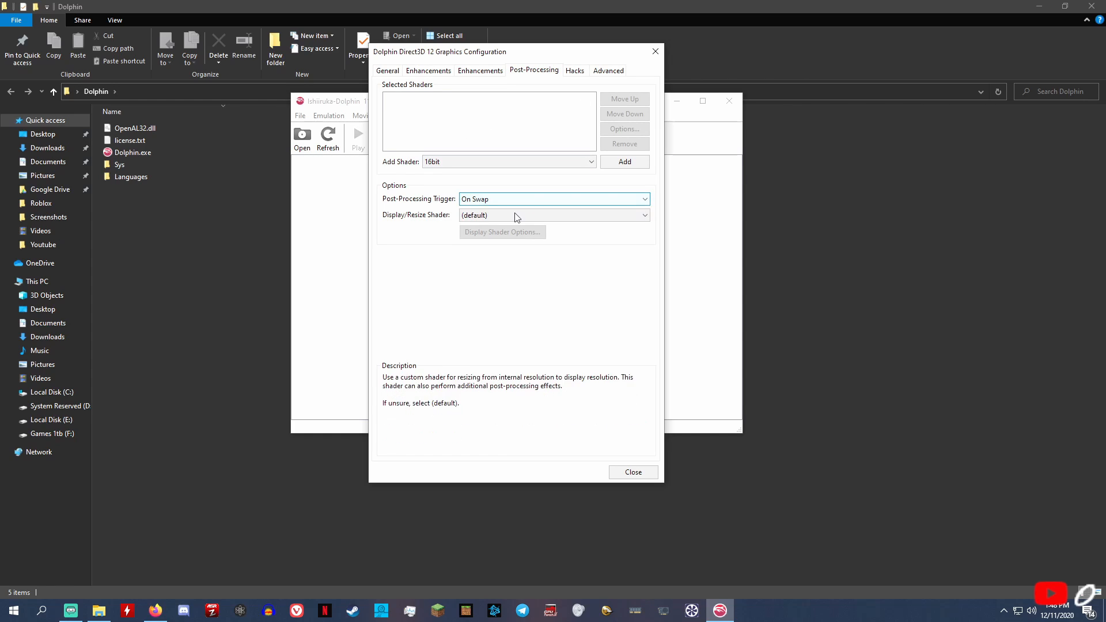
pyautogui.click(515, 215)
pyautogui.click(516, 215)
# Bring up ReShade Setup briefly and dismiss it, and close the graphics configuration
pyautogui.click(602, 611)
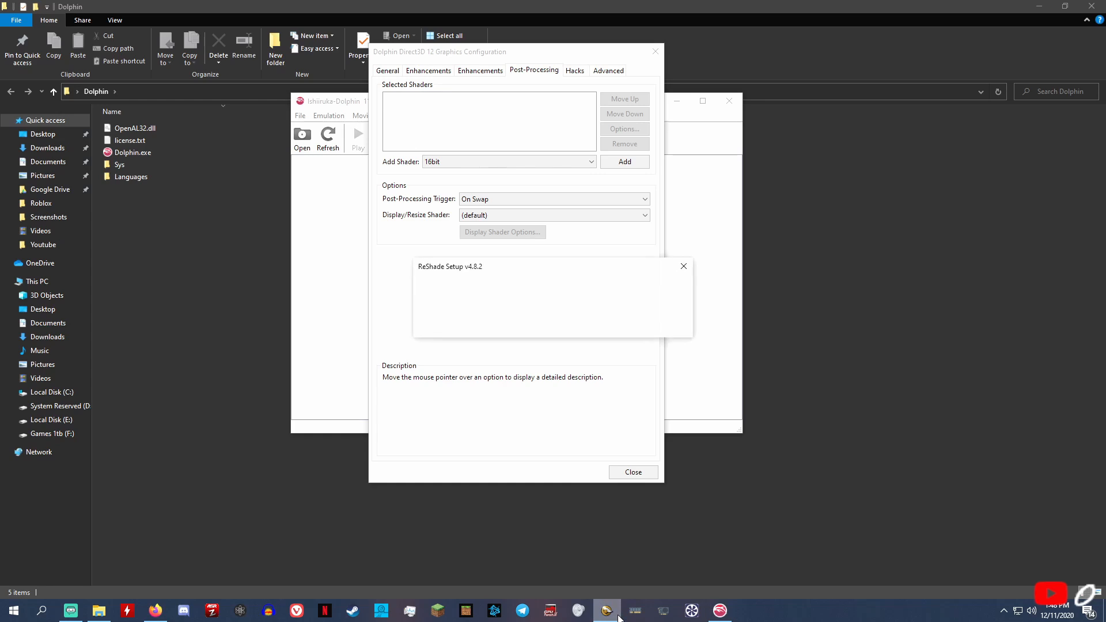
pyautogui.click(684, 266)
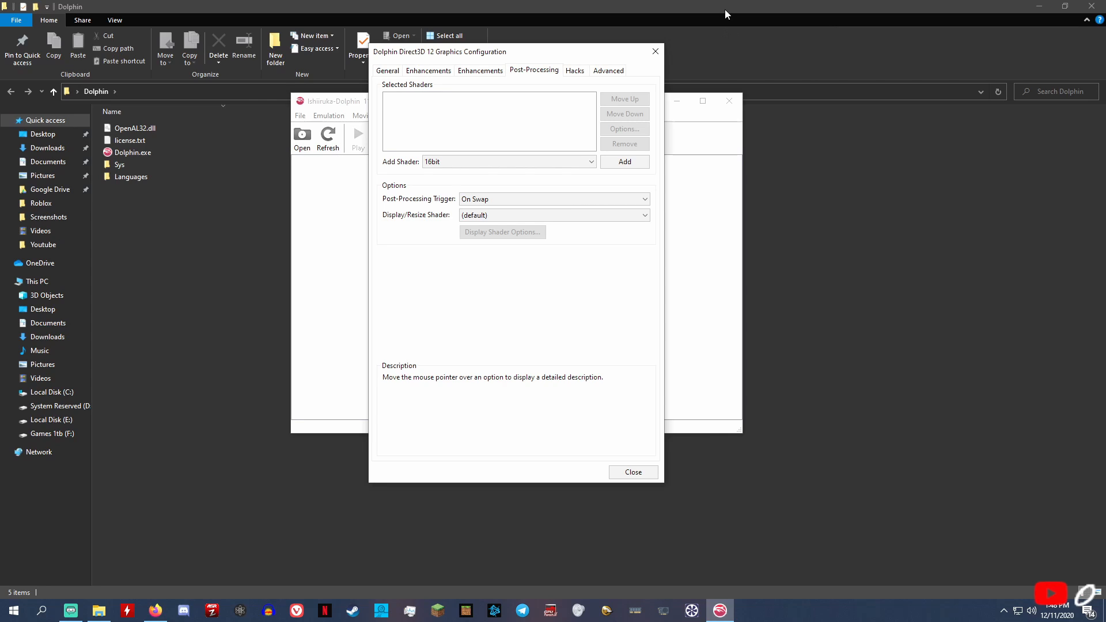
pyautogui.click(655, 53)
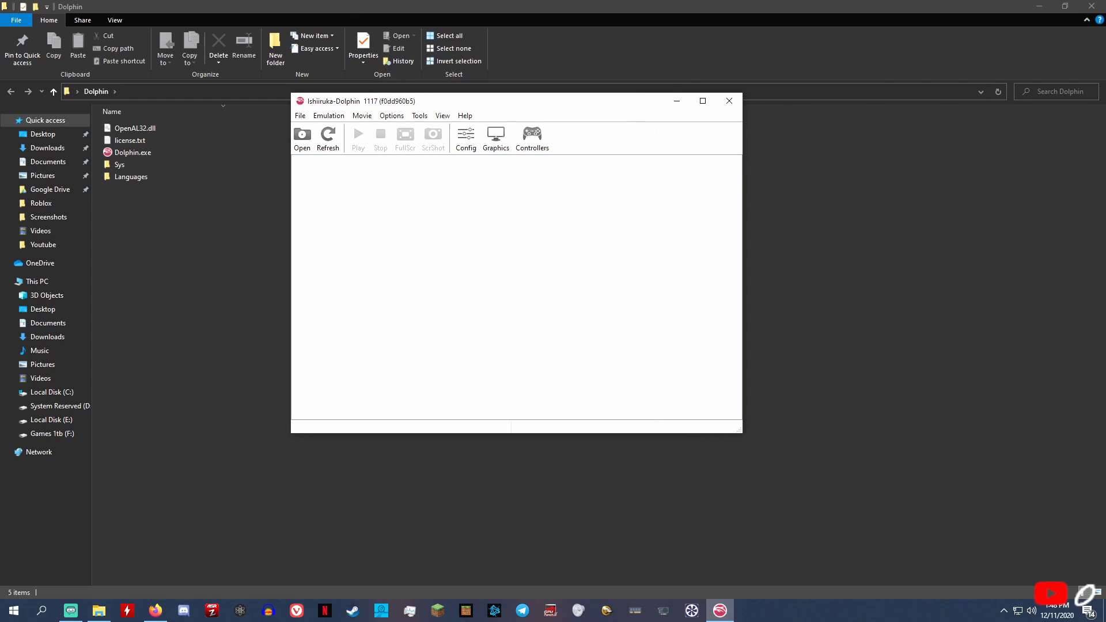